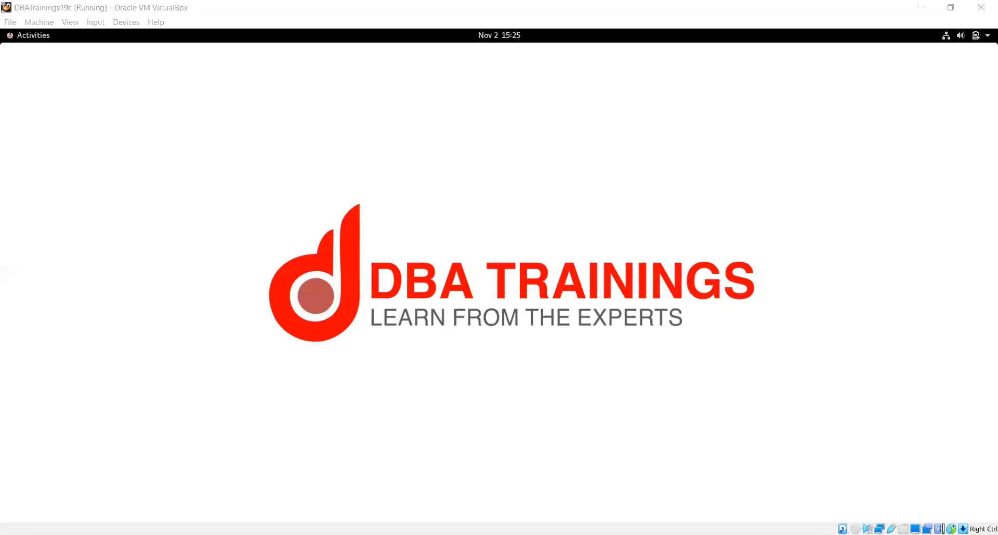
- Leave the VirtualBox training VM and bring up the OCI console home page
left_click(851, 66)
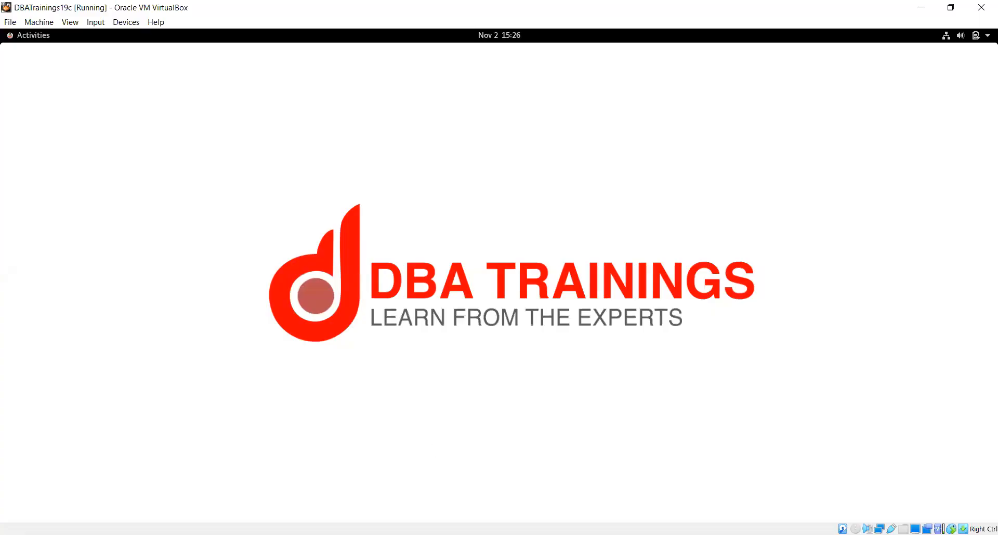
left_click(525, 240)
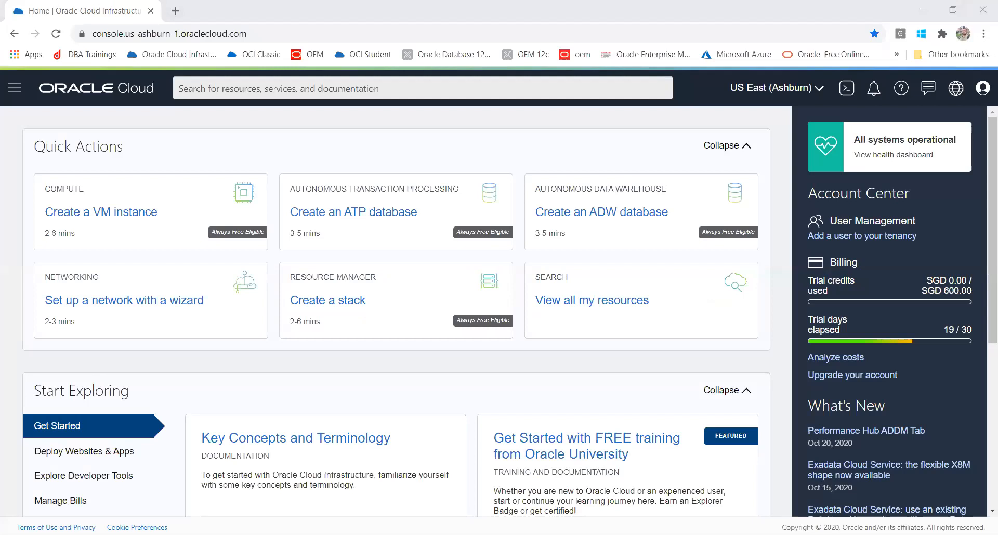
- Go through Networking to Virtual Cloud Networks, showing DBATVCN in DBATCOMP
left_click(15, 87)
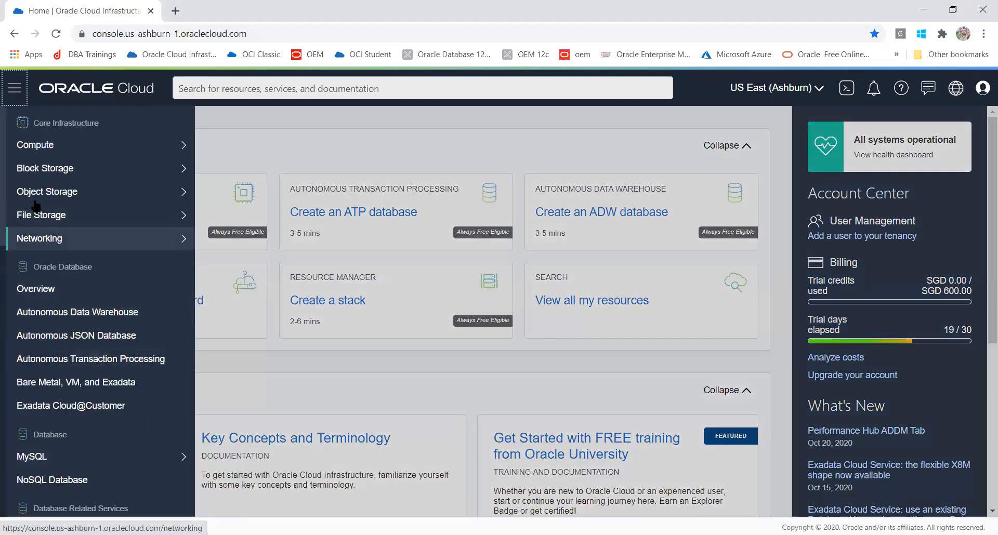
mouse_move(50, 241)
left_click(264, 259)
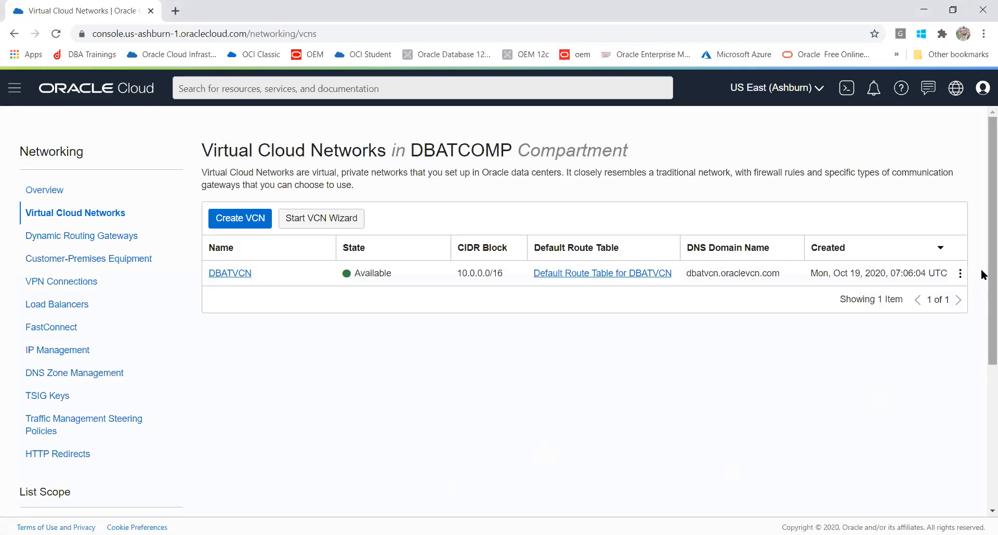
- Keep the network list scoped to DBATCOMP and start a new Create VCN form
scroll(980, 312, "down", 3)
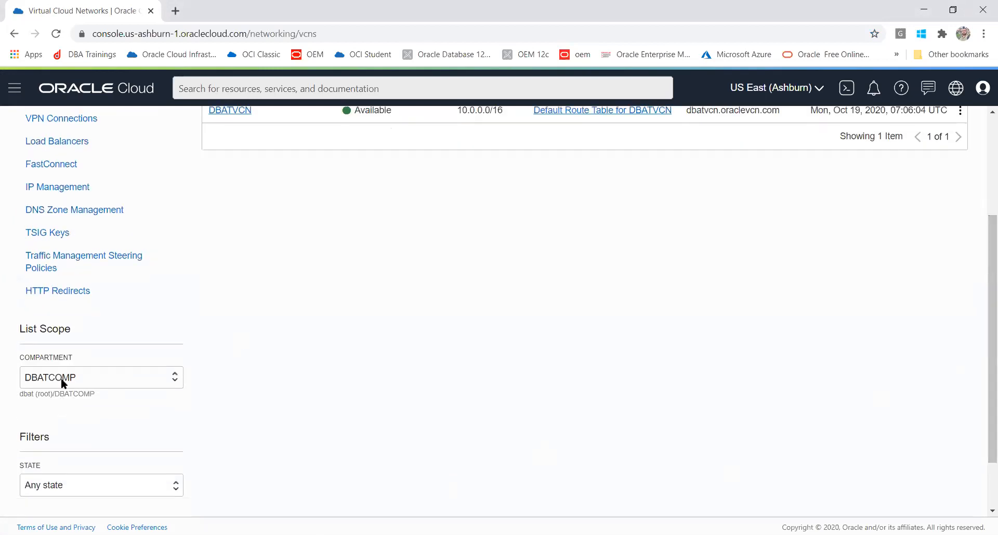
left_click(62, 378)
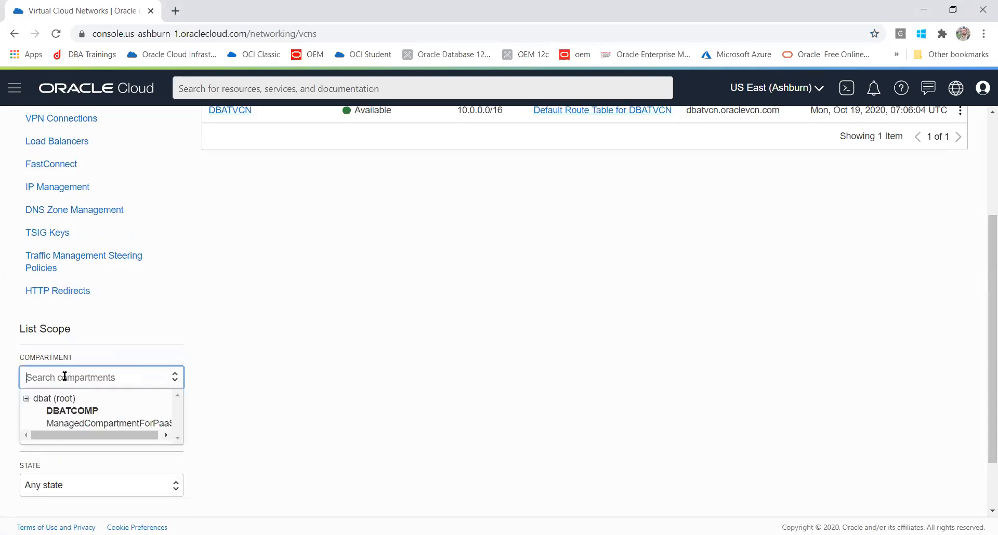
left_click(500, 418)
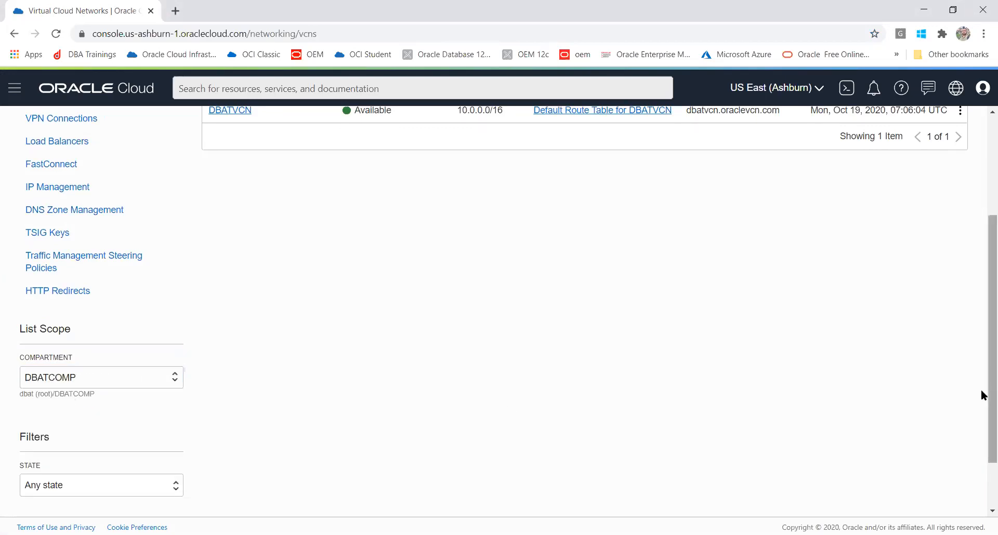
scroll(981, 304, "up", 3)
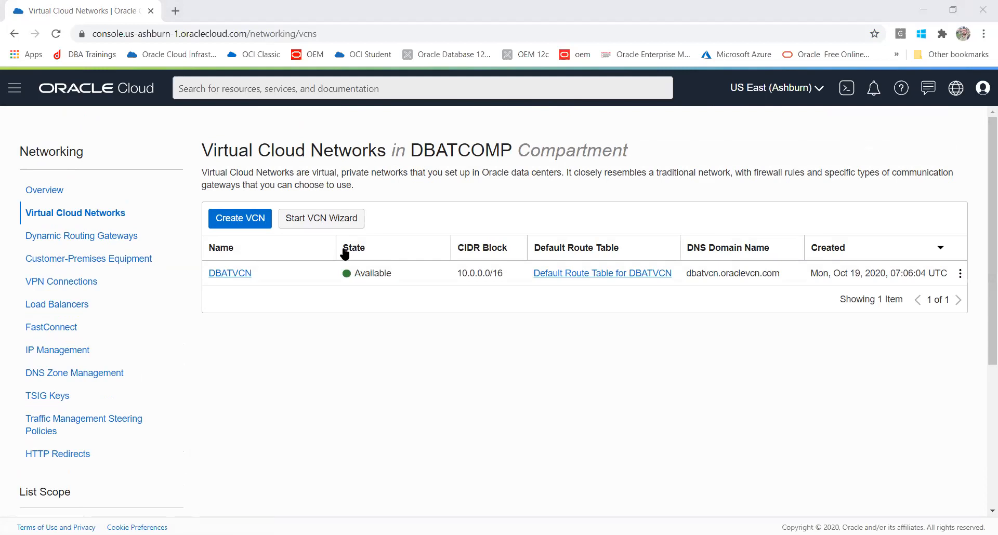
left_click(257, 222)
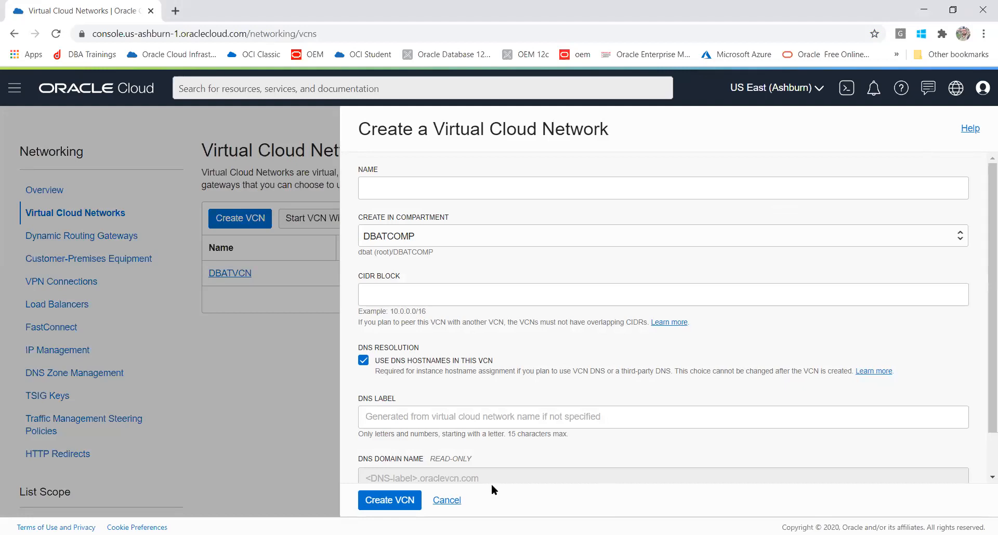
- Try the Create VCN form with the name 'test', then cancel it uncreated
left_click(430, 182)
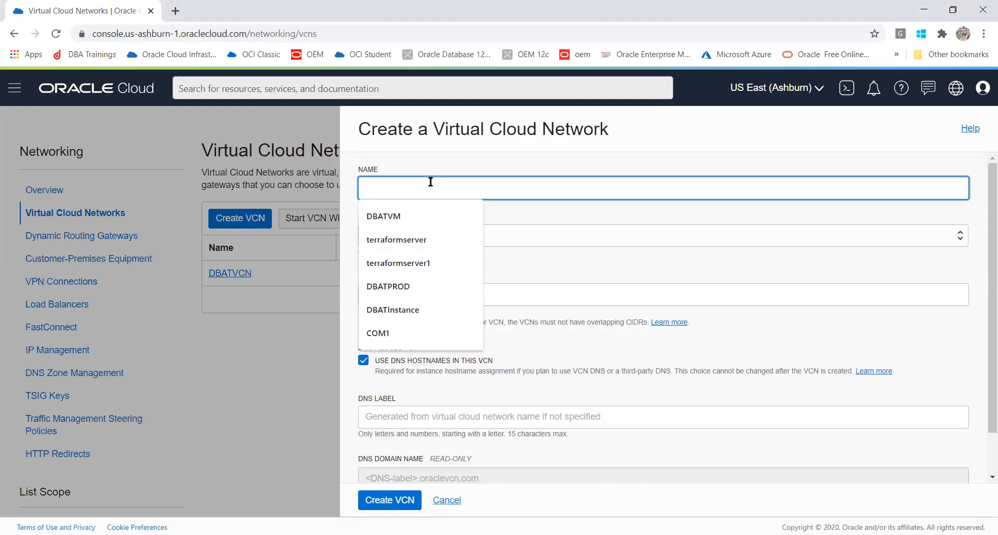
left_click(613, 248)
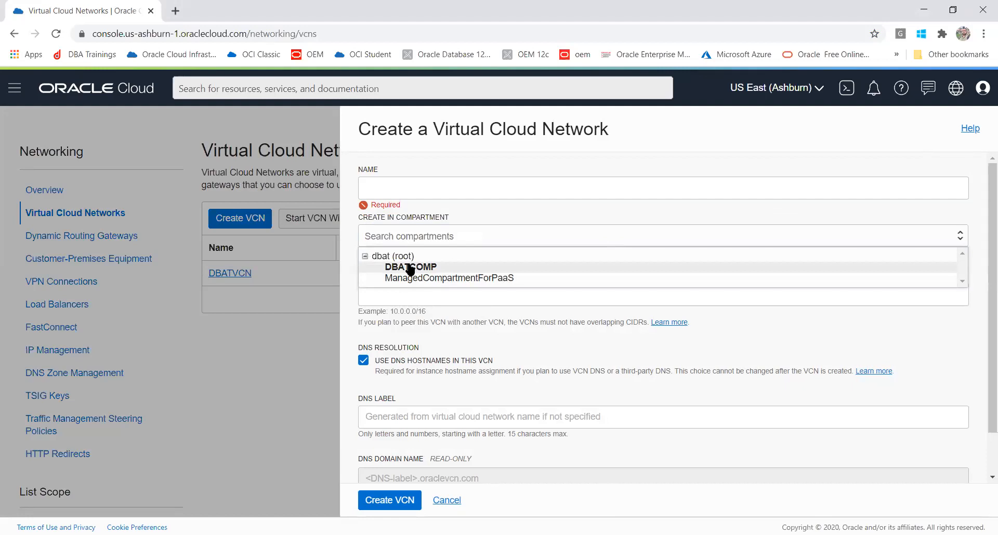
left_click(397, 186)
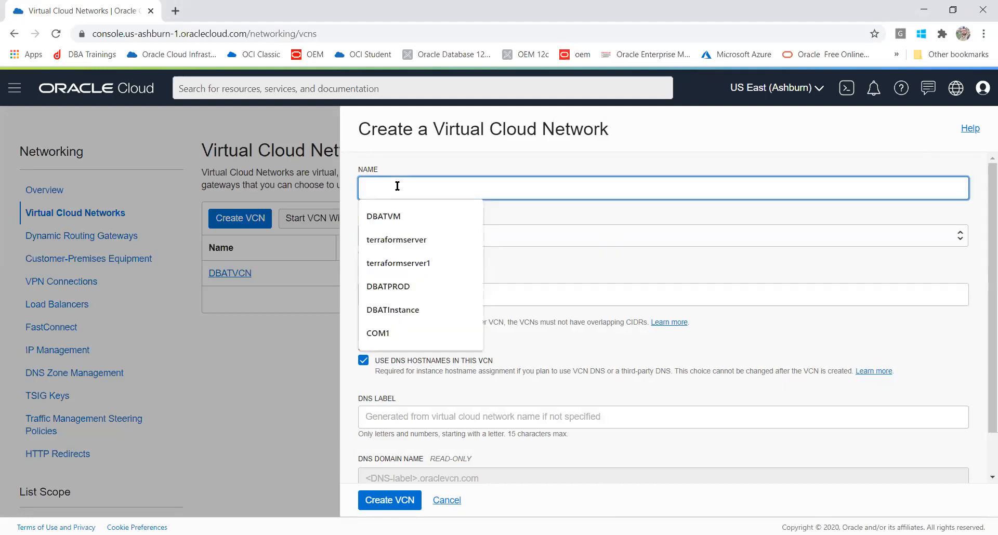
type("test")
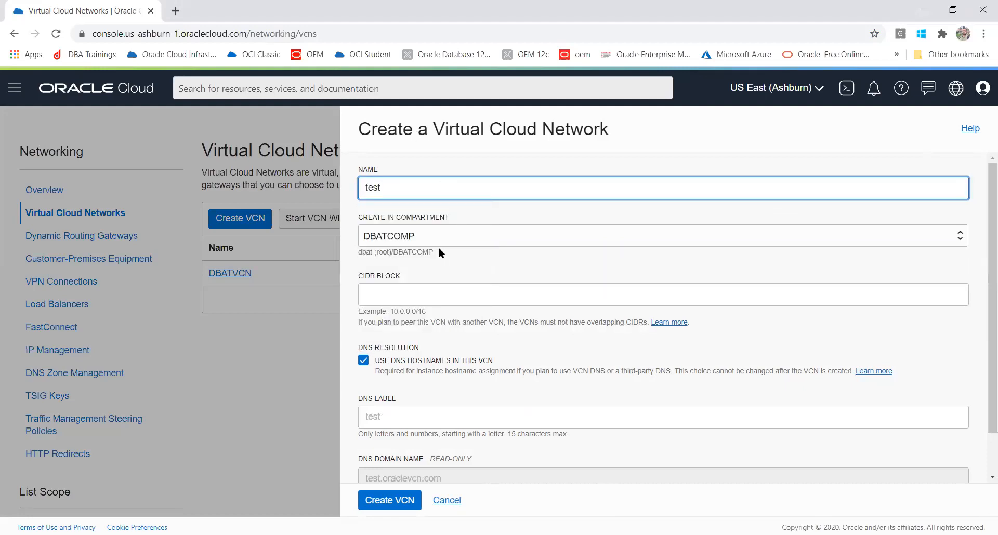
left_click(402, 296)
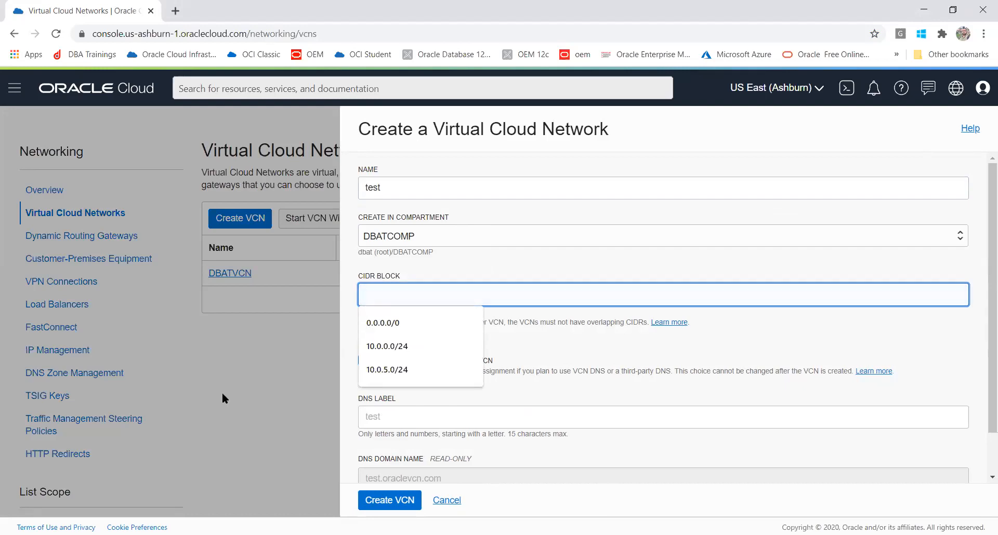
left_click(446, 501)
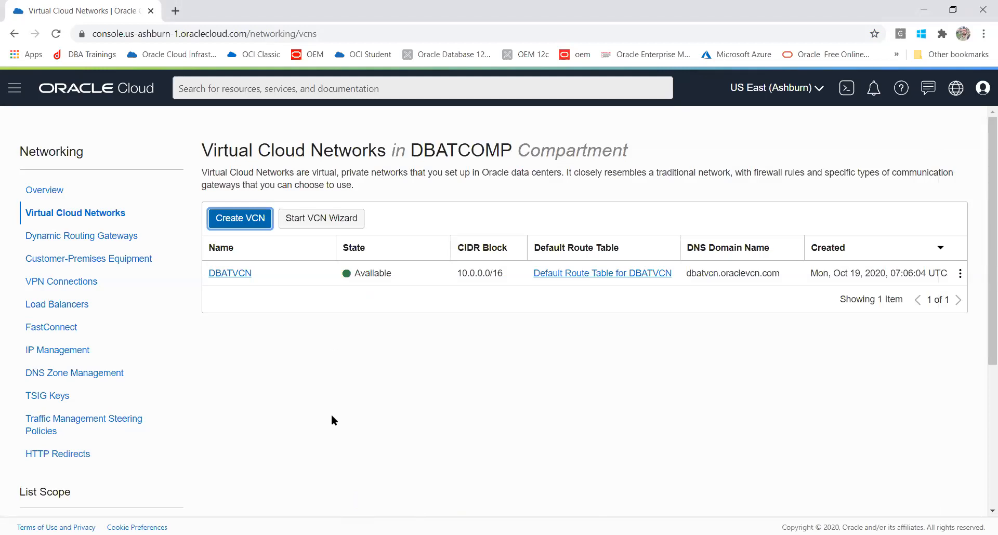
- After dismissing the wizard and Create VCN form once, launch the VCN with Internet Connectivity wizard
left_click(301, 217)
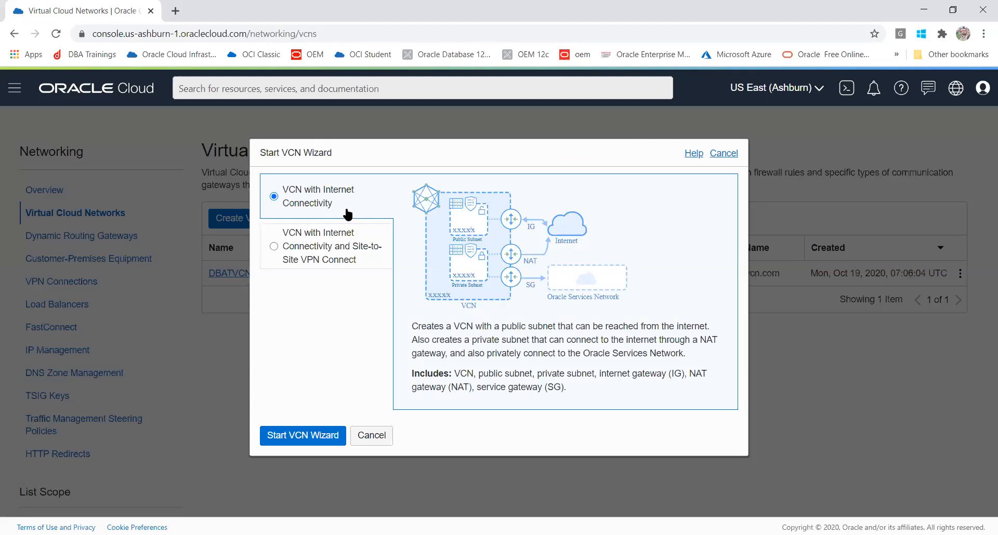
left_click(720, 152)
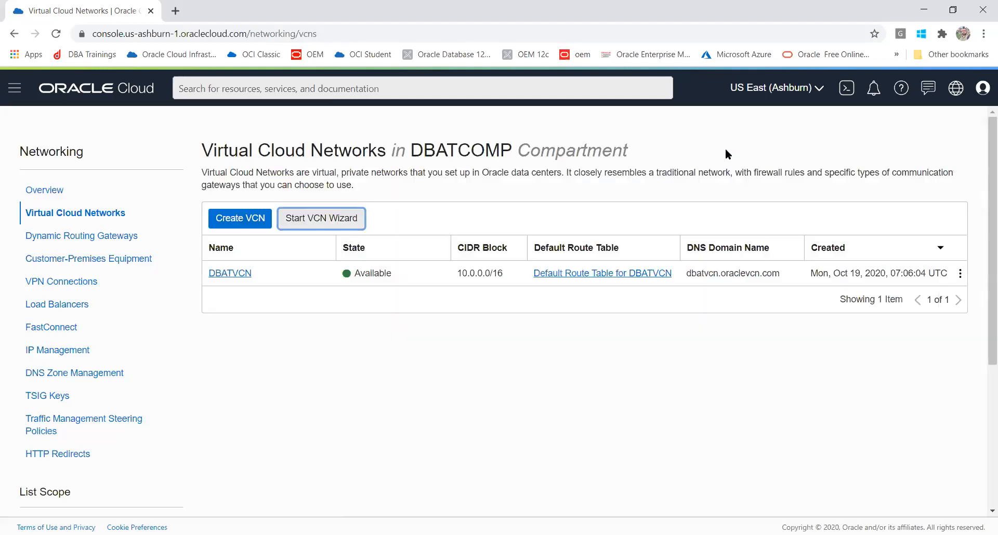
left_click(241, 219)
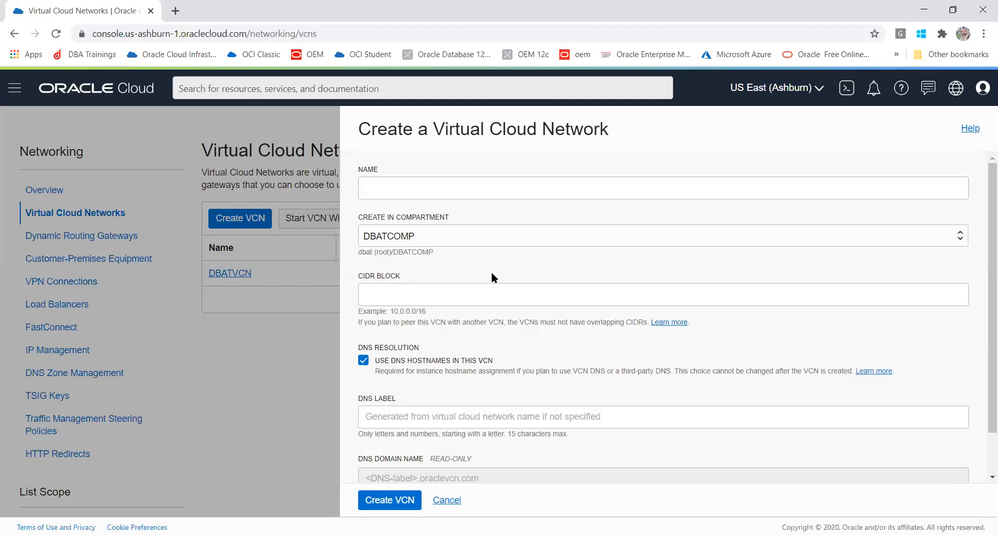
left_click(447, 502)
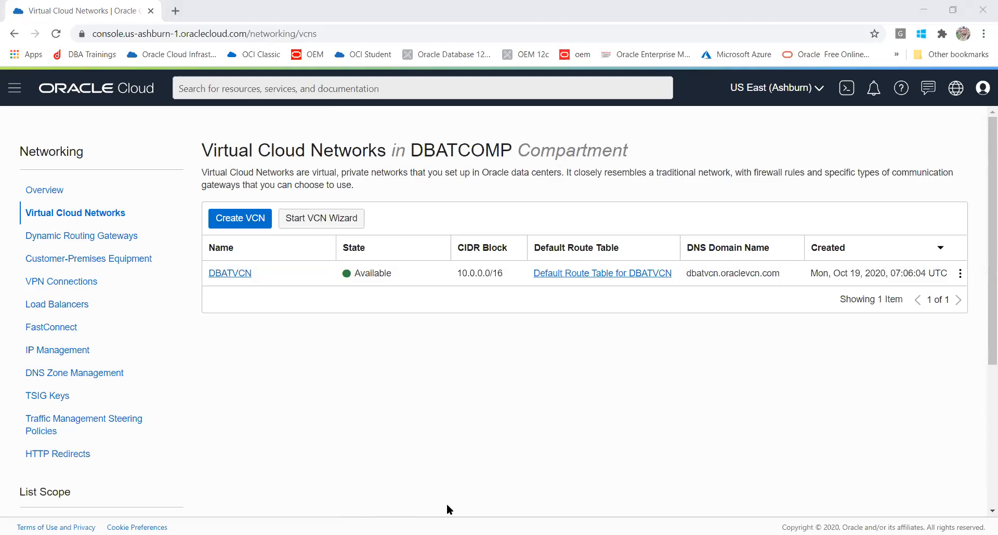
left_click(341, 216)
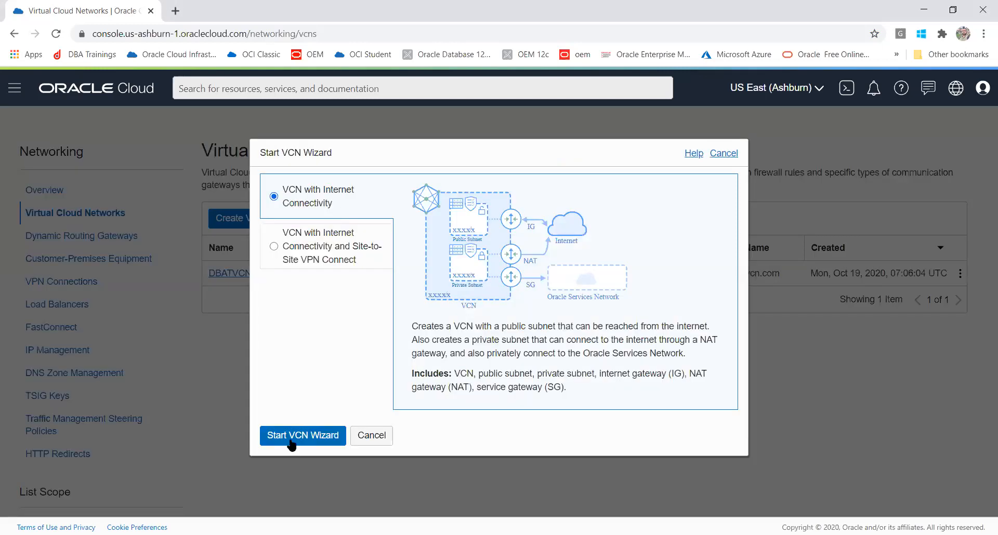
left_click(291, 440)
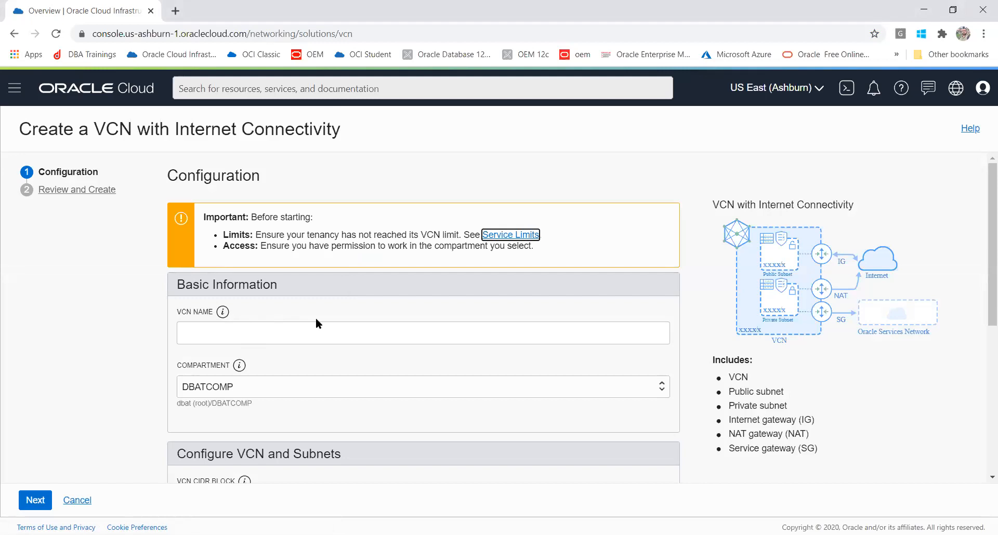
- Enter 'DBATDEMO' as the VCN name, then edit it to 'DBATDBVCN'
left_click(288, 330)
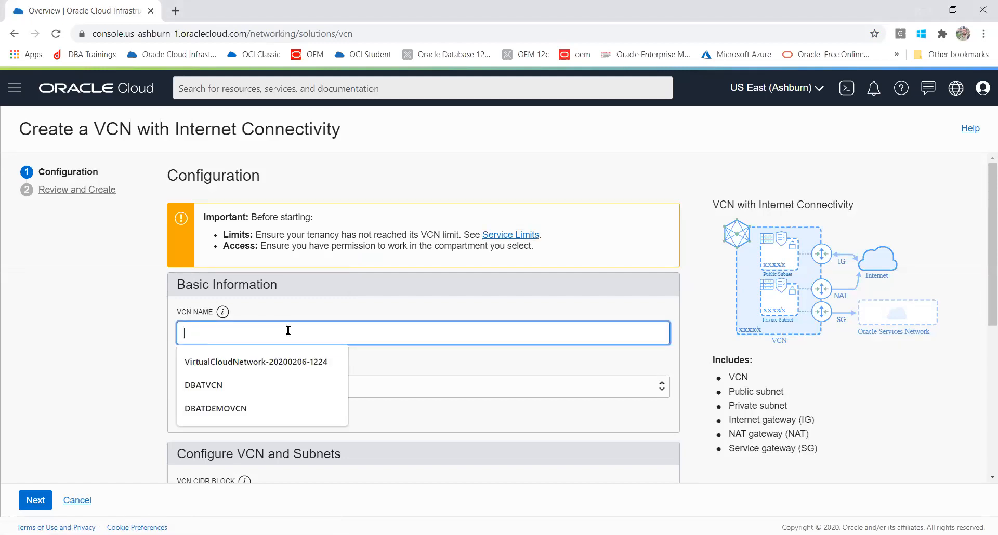
type("DBATDEMO")
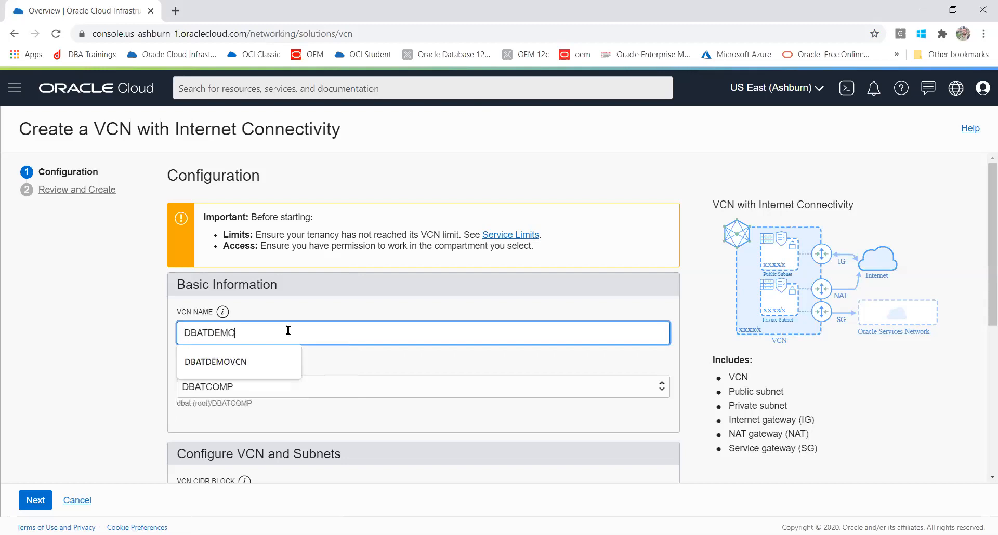
left_click(73, 349)
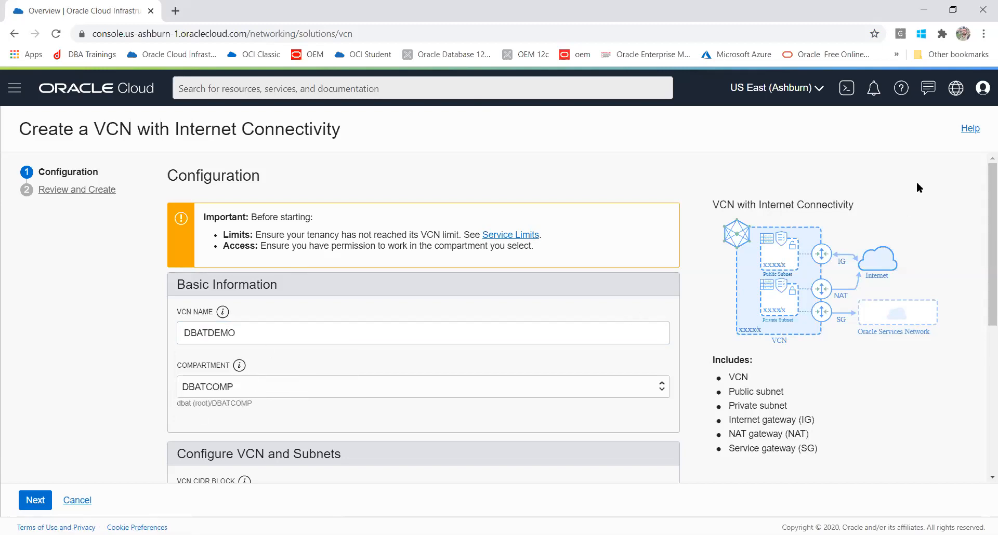
left_click_drag(981, 177, 981, 221)
left_click_drag(246, 242, 216, 243)
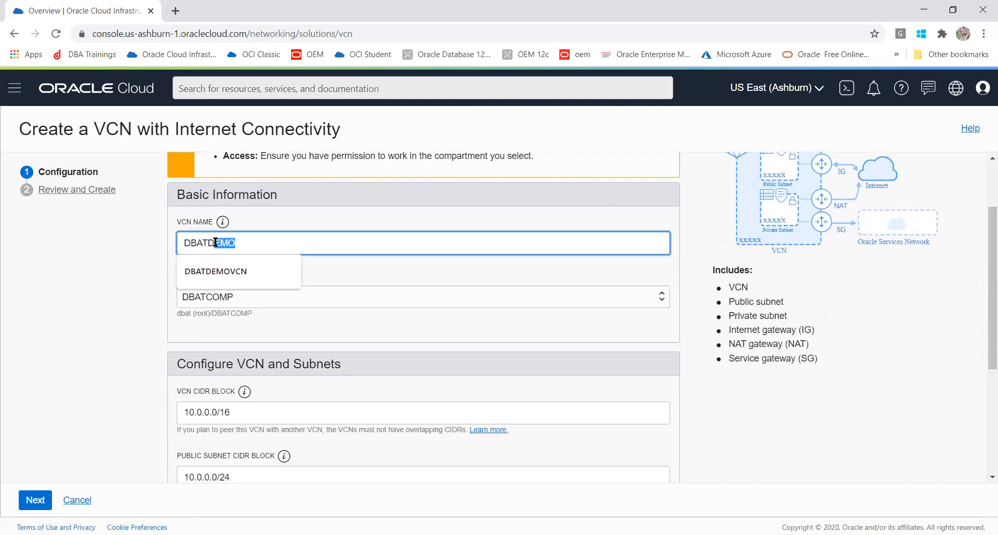
key("BackSpace")
type("B")
left_click(89, 286)
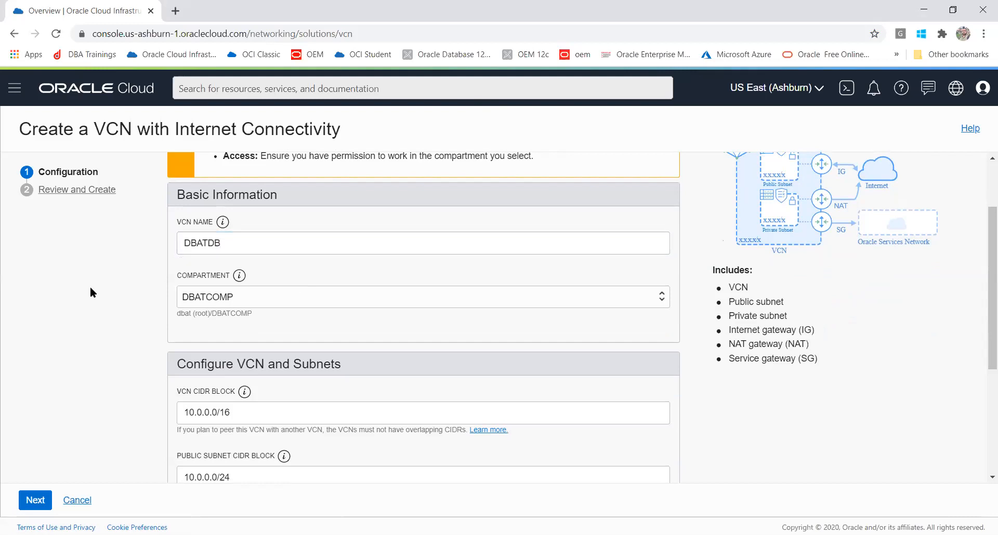
left_click(259, 243)
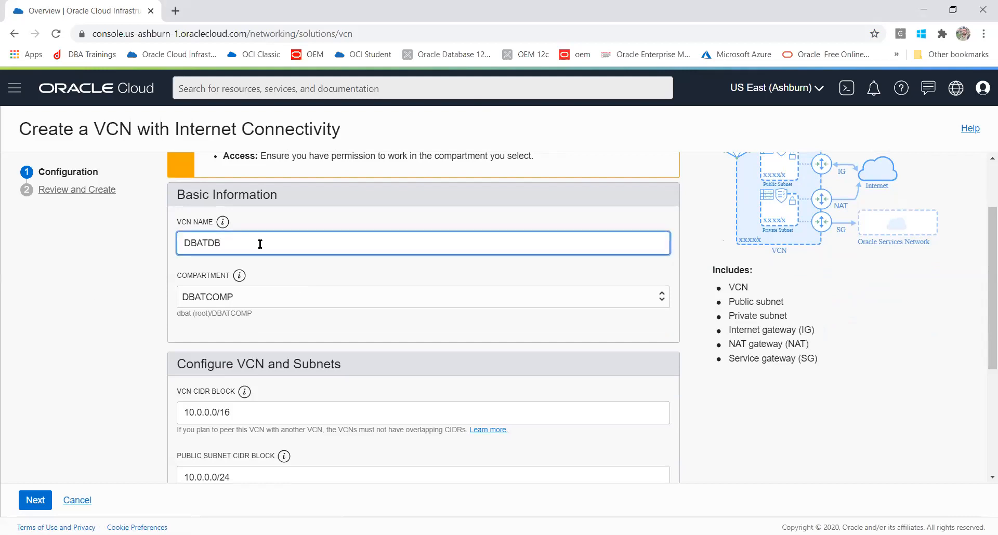
type("VCN")
left_click(108, 292)
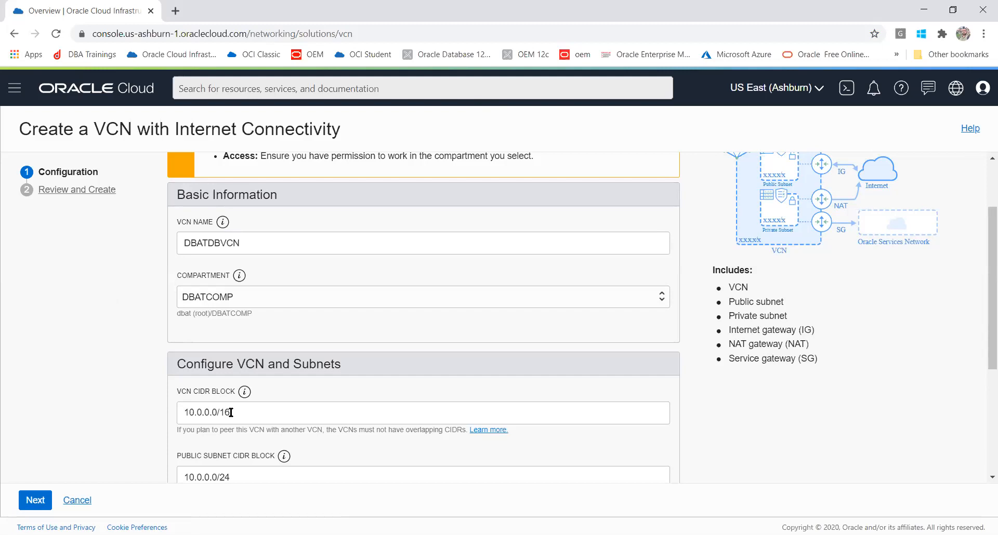
key("alt")
key("alt+Tab")
- Leave DNS hostnames enabled and tagging options collapsed, then advance to Review and Create
left_click_drag(981, 294, 981, 374)
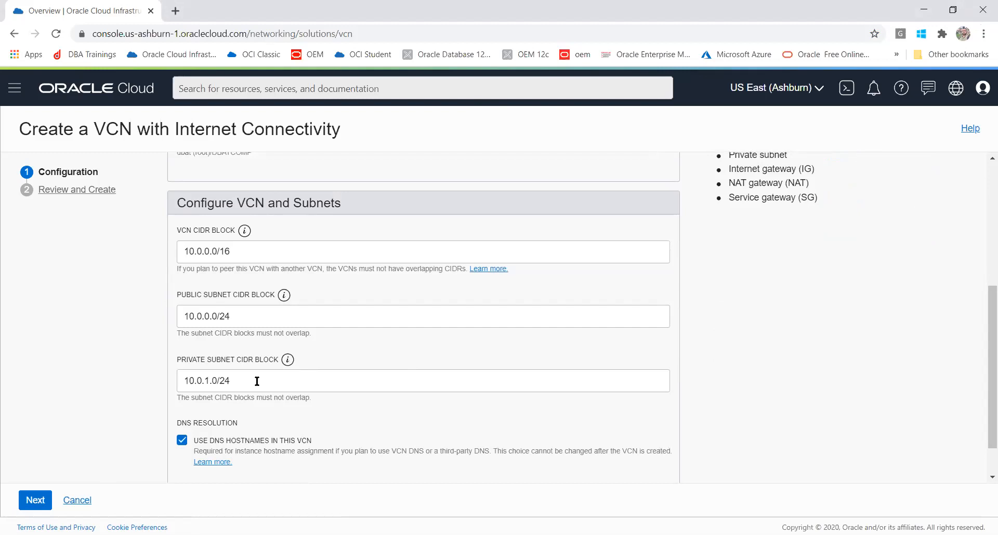
key("alt+Tab")
left_click(181, 441)
left_click(182, 442)
left_click_drag(981, 328, 983, 399)
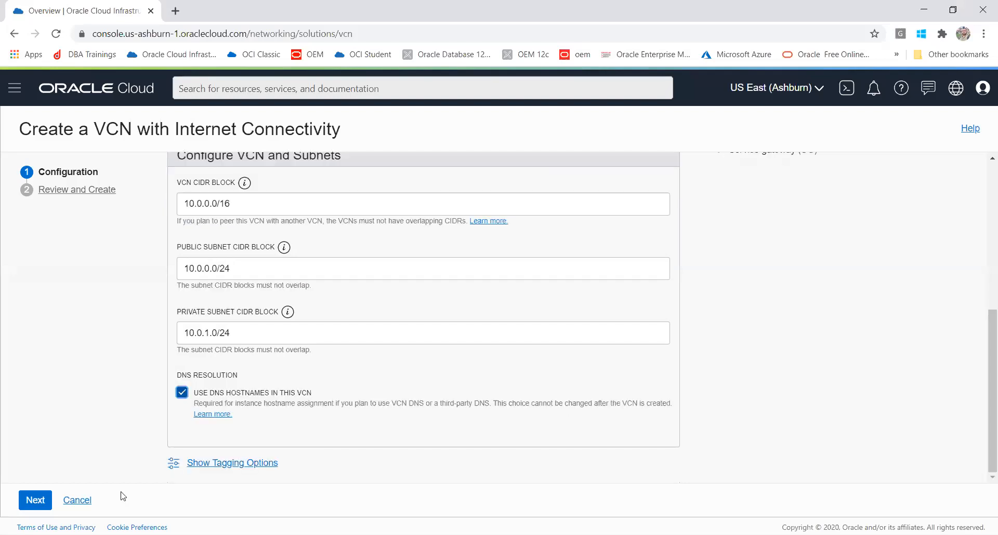
left_click(216, 468)
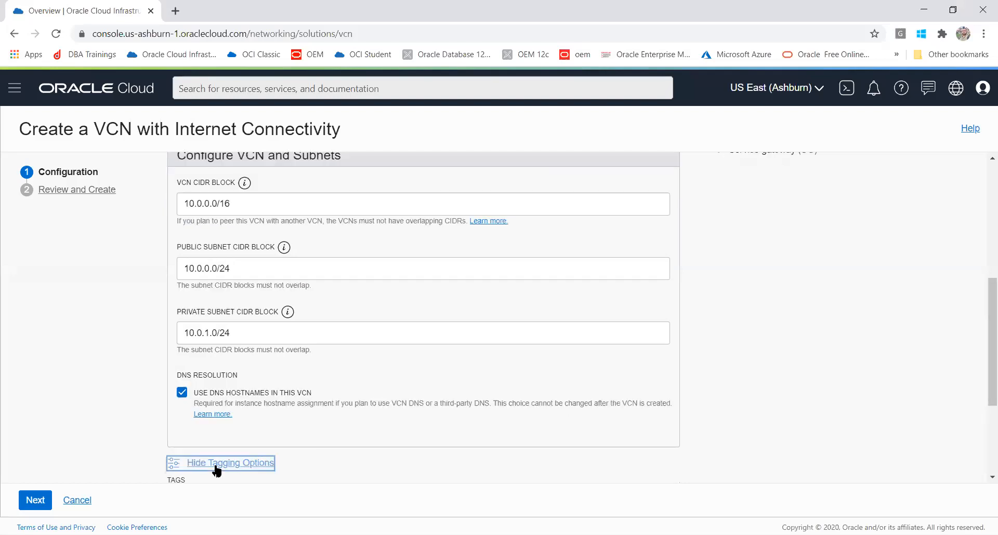
left_click_drag(982, 340, 981, 400)
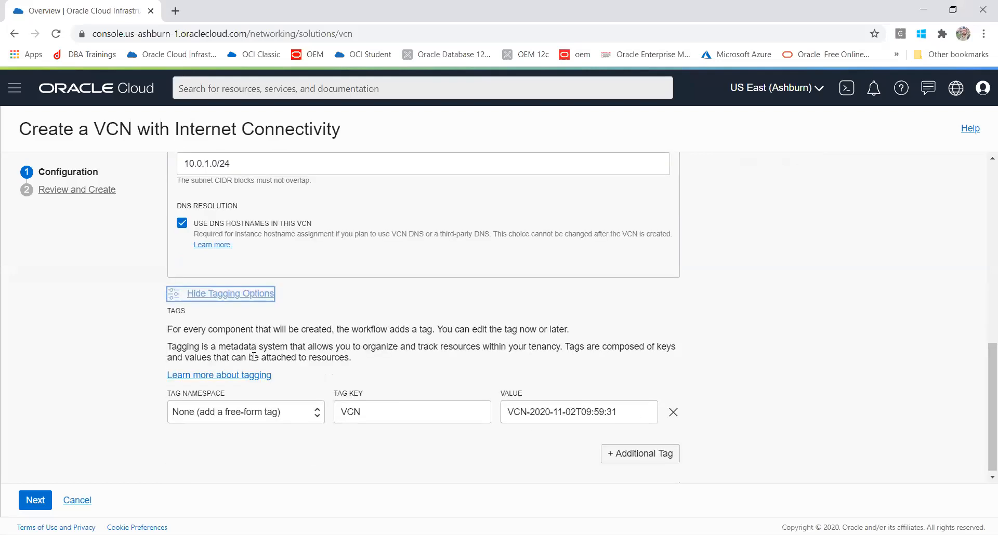
left_click(228, 295)
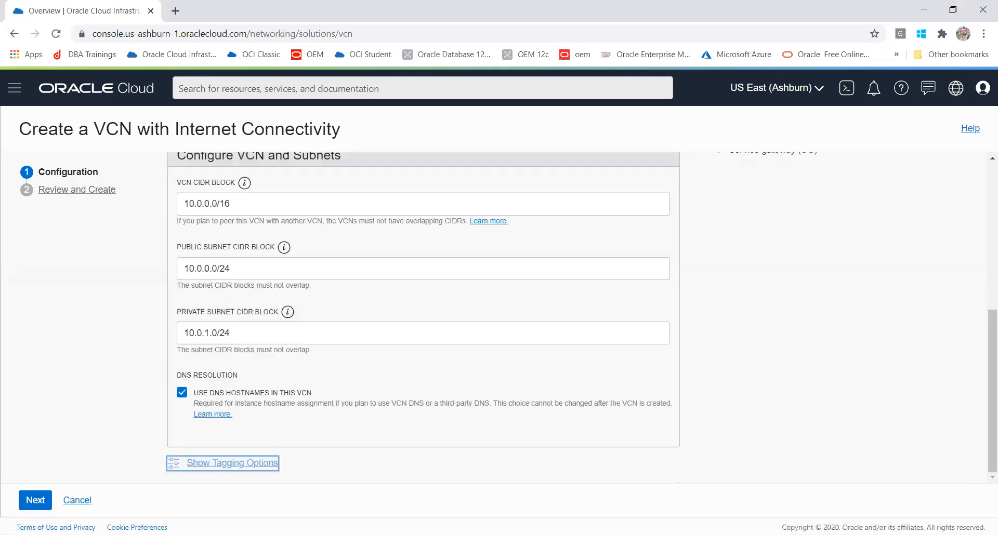
left_click(27, 502)
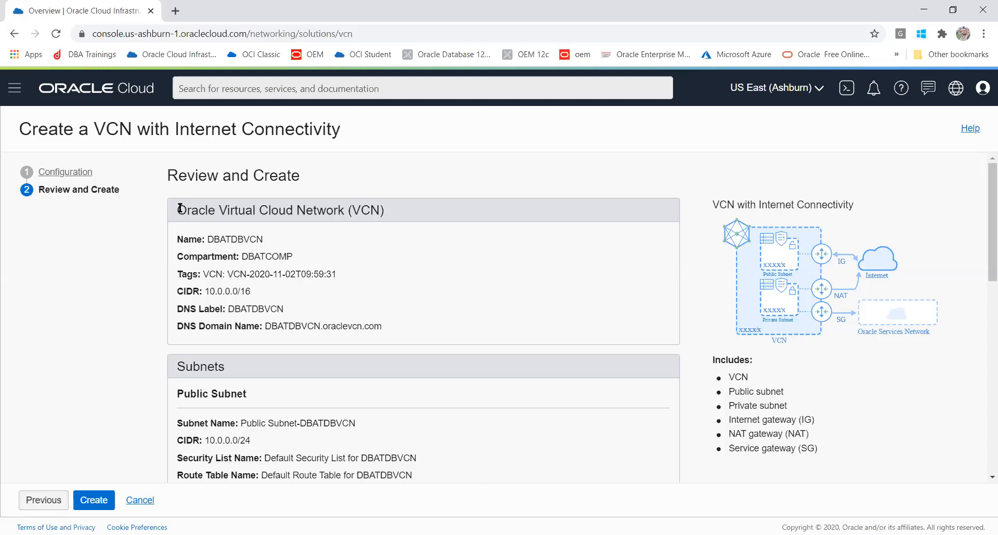
left_click_drag(176, 210, 382, 330)
left_click_drag(988, 192, 987, 256)
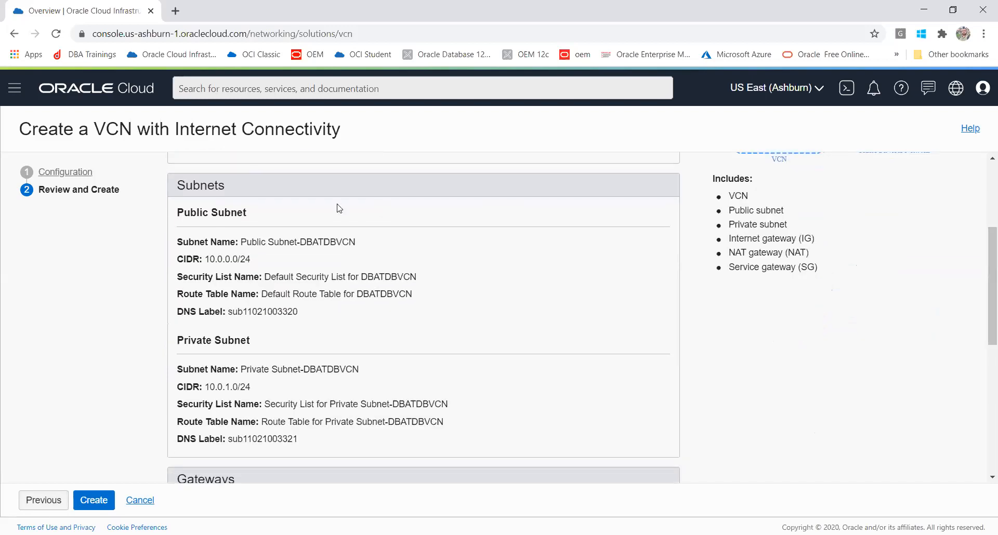
left_click_drag(177, 241, 366, 310)
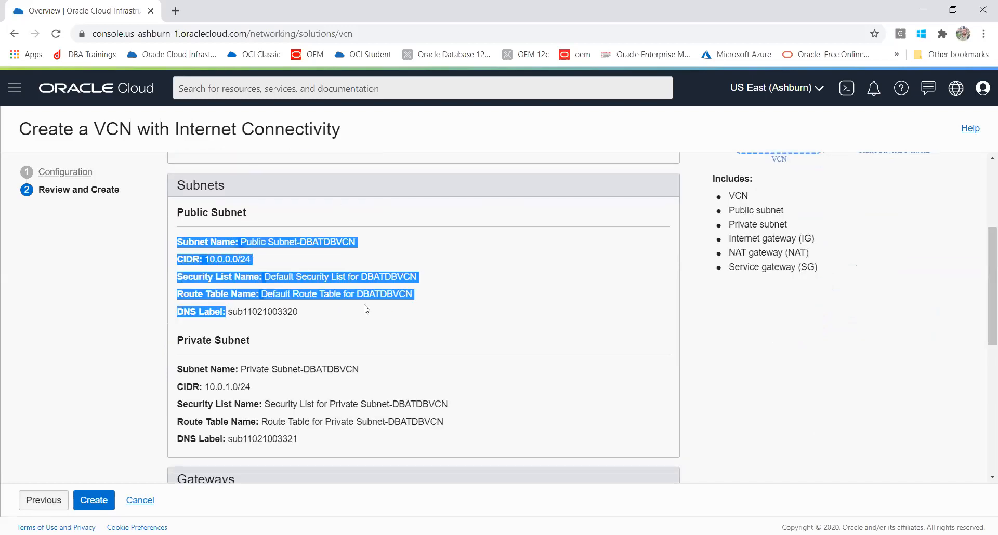
left_click_drag(177, 368, 323, 457)
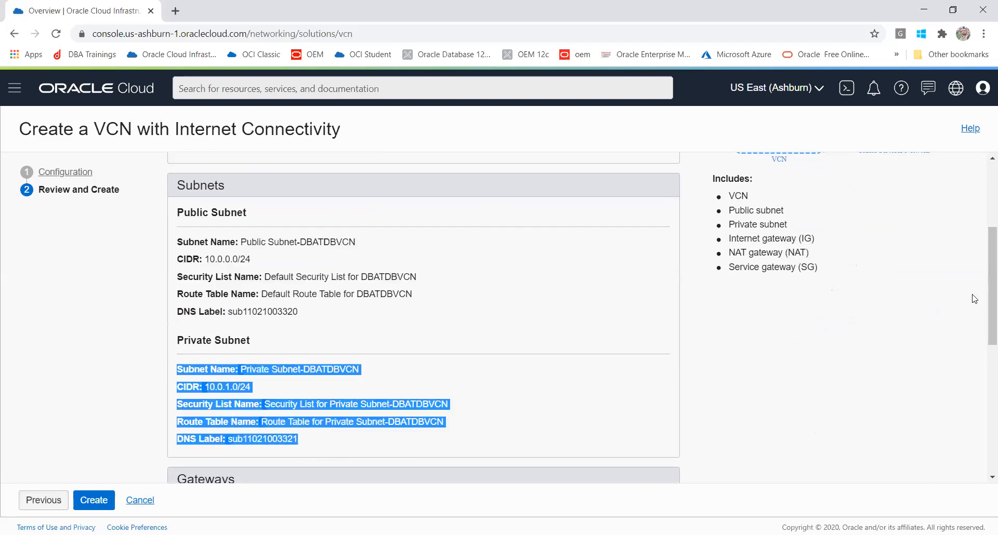
left_click_drag(981, 248, 981, 356)
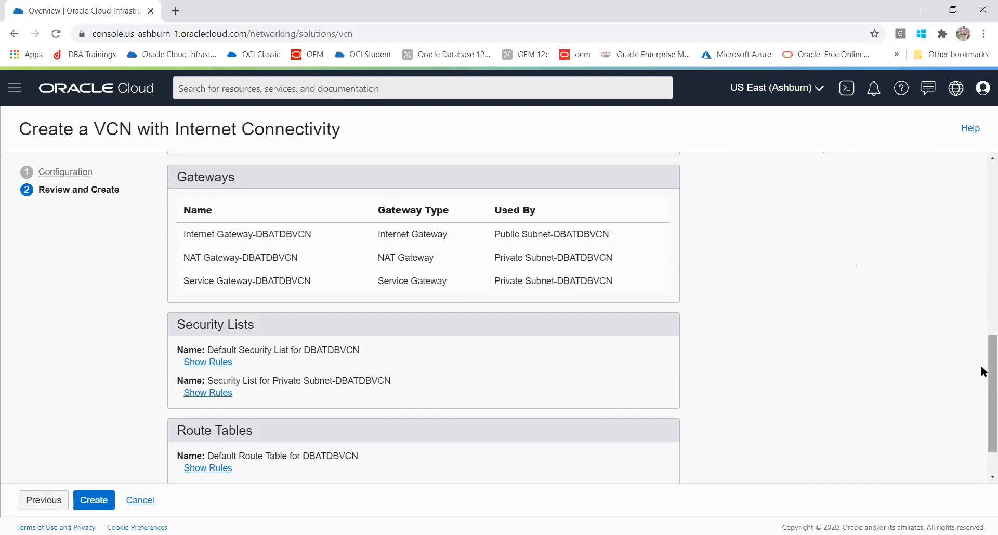
scroll(983, 398, "down", 1)
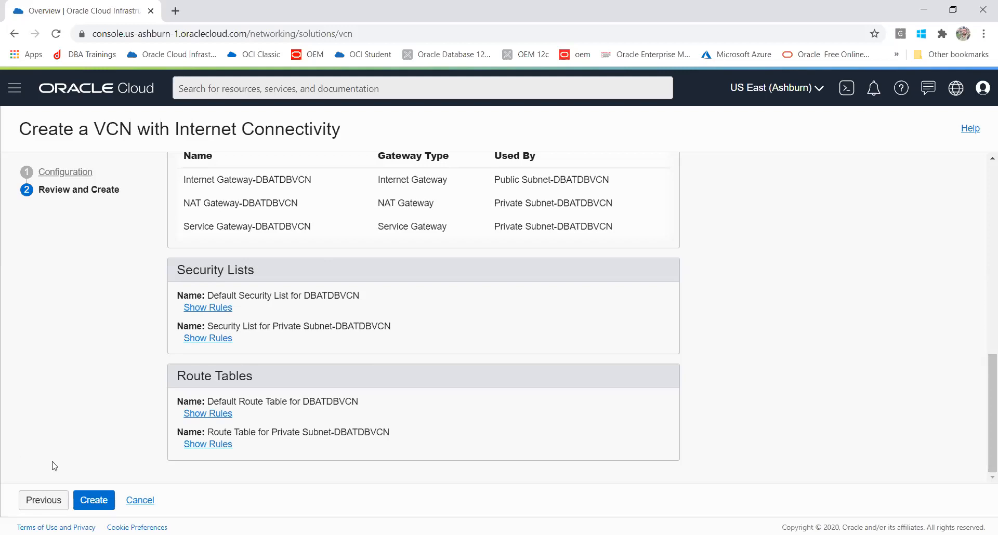
- Create DBATDBVCN, check the Update Private Subnet error, and close the wizard
left_click(101, 508)
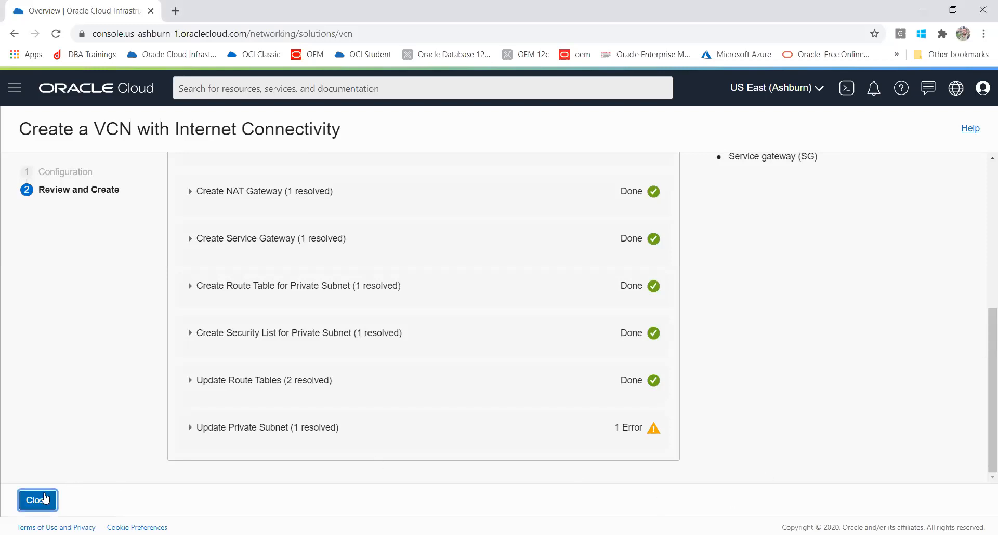
left_click(654, 427)
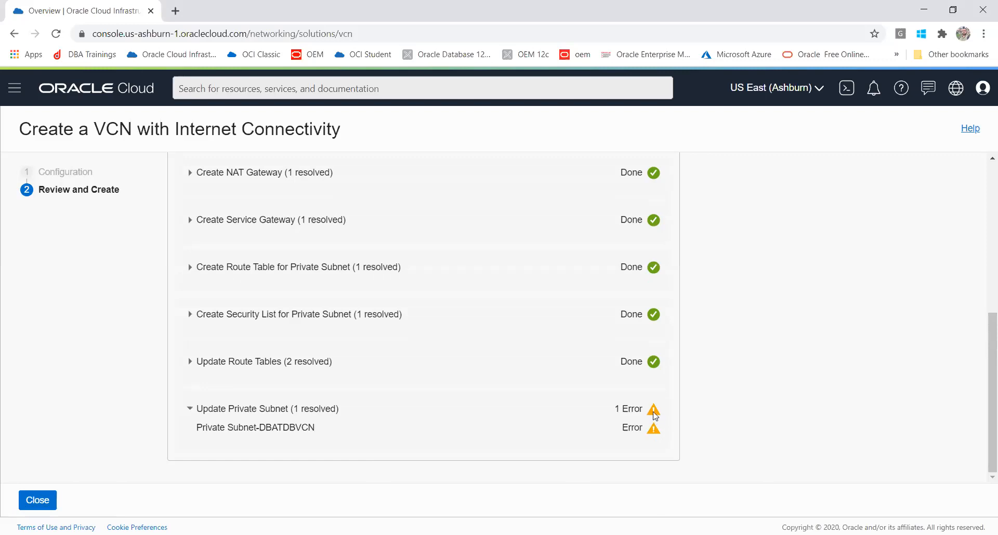
left_click(654, 414)
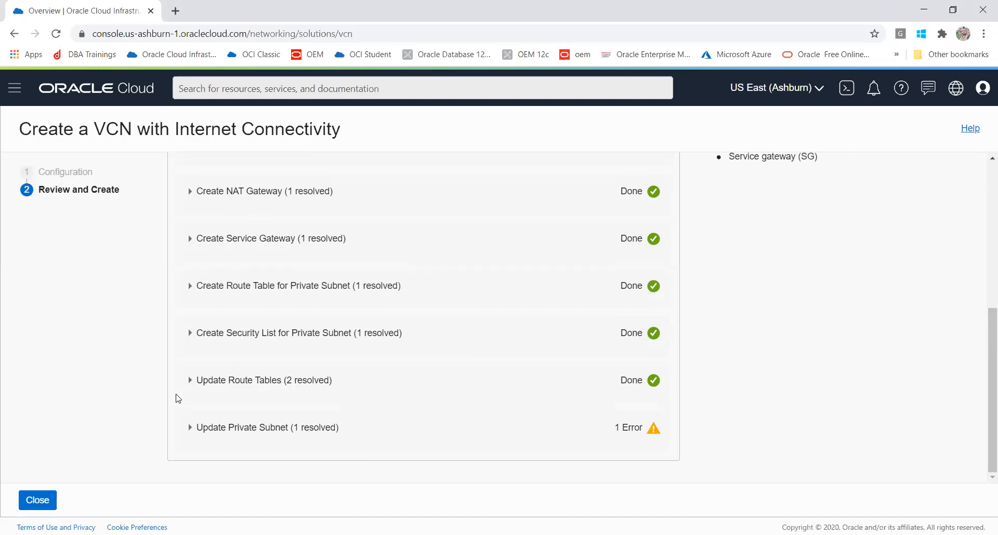
left_click(33, 500)
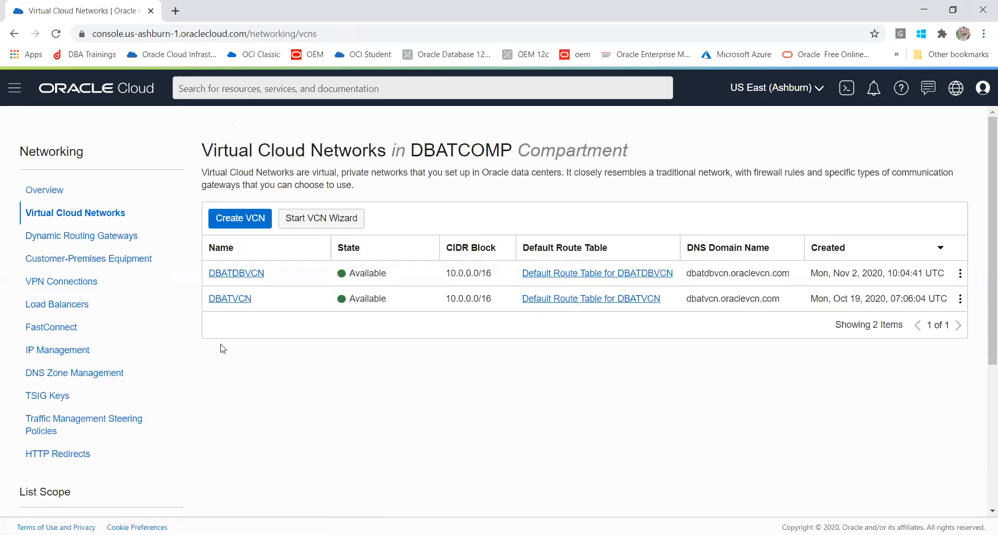
- Open DBATDBVCN and browse its route tables, internet and dynamic routing gateways, ending on Subnets
left_click(237, 275)
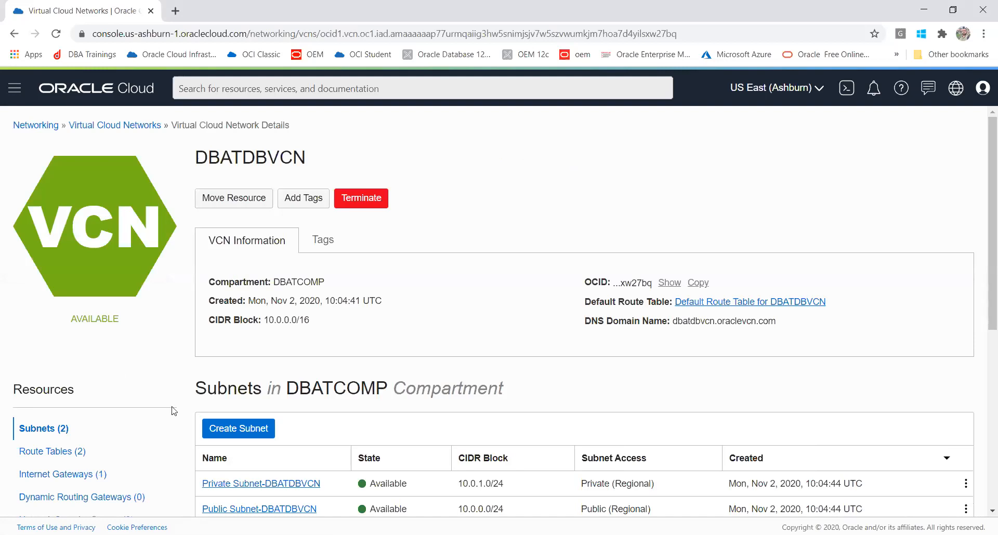
left_click(49, 451)
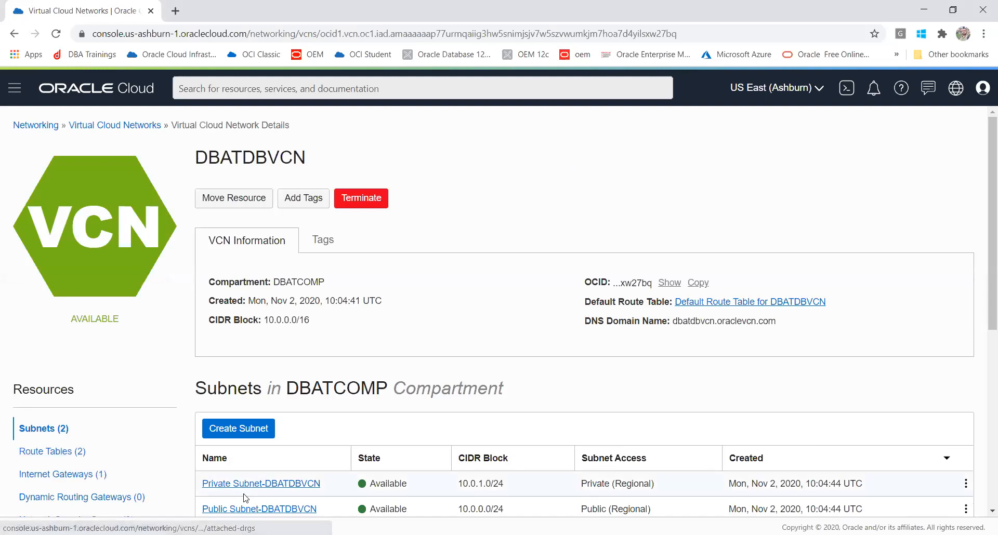
left_click(44, 452)
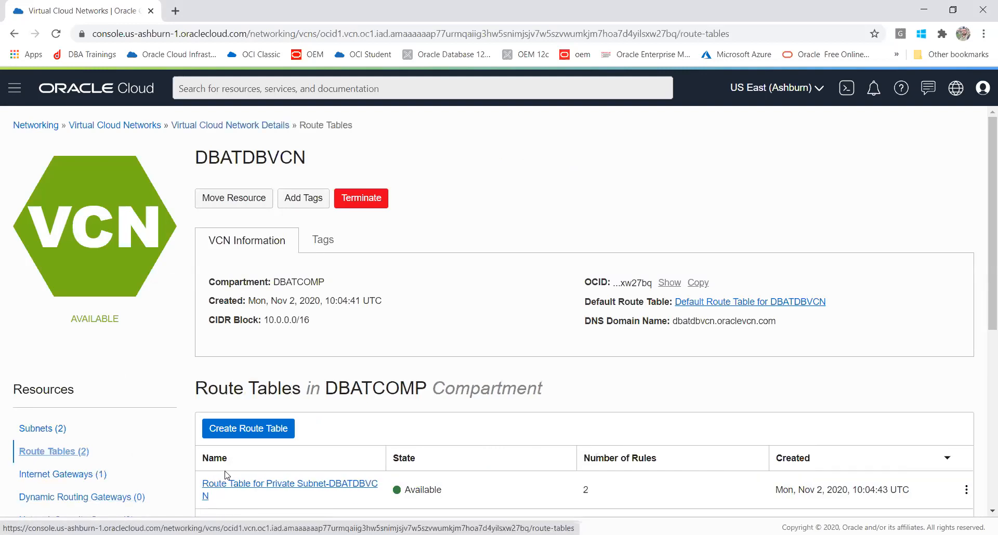
left_click(25, 432)
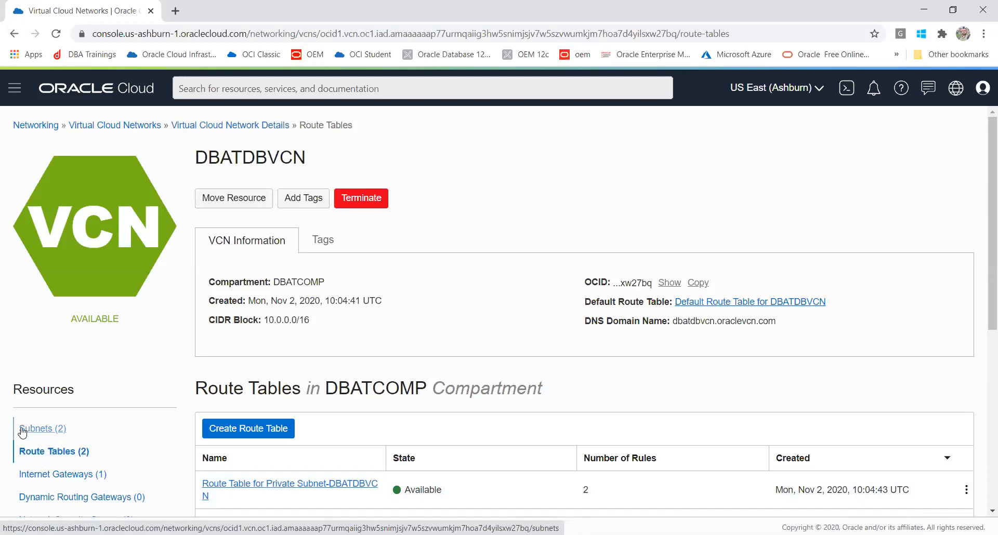
left_click(47, 477)
left_click(50, 497)
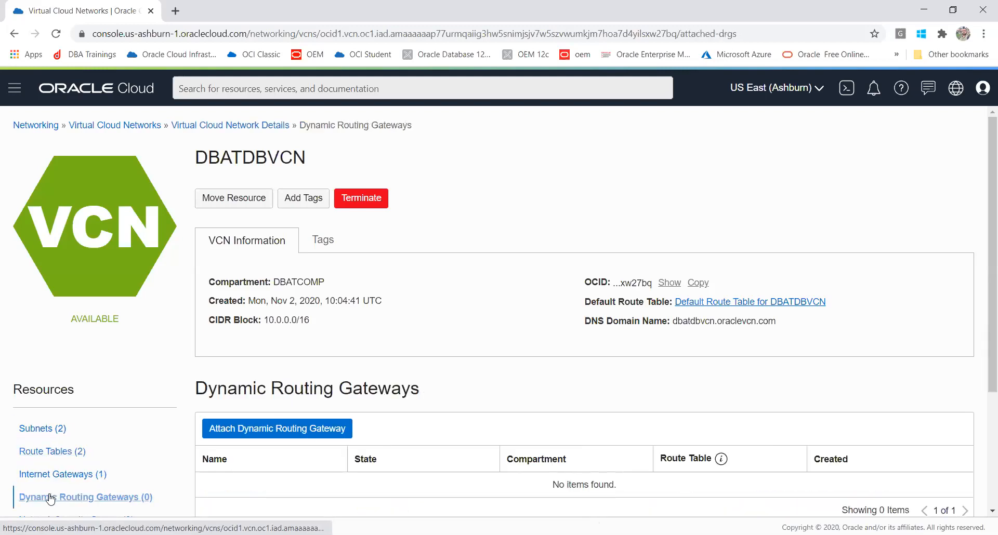
left_click(38, 433)
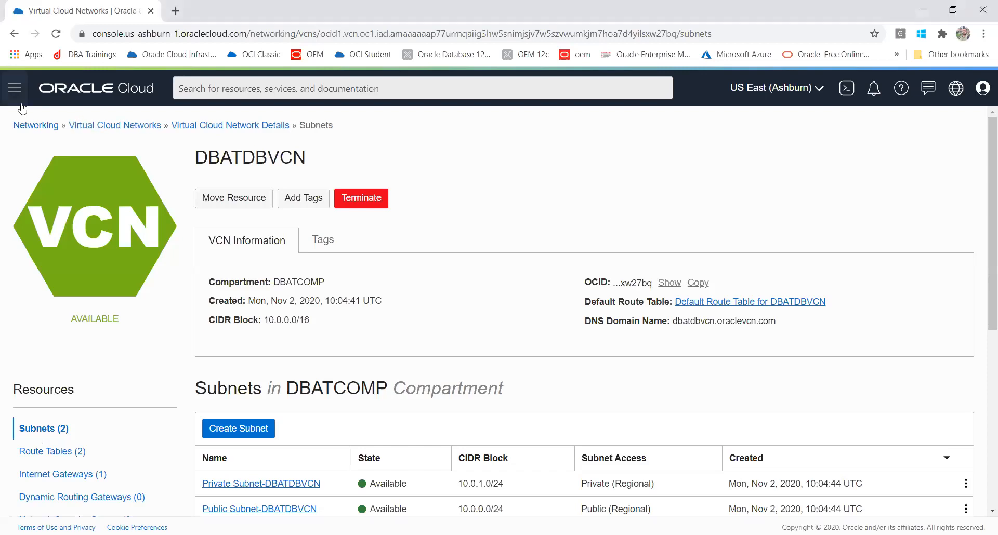
- Navigate the menu to Oracle Database > Bare Metal, VM, and Exadata
left_click(11, 91)
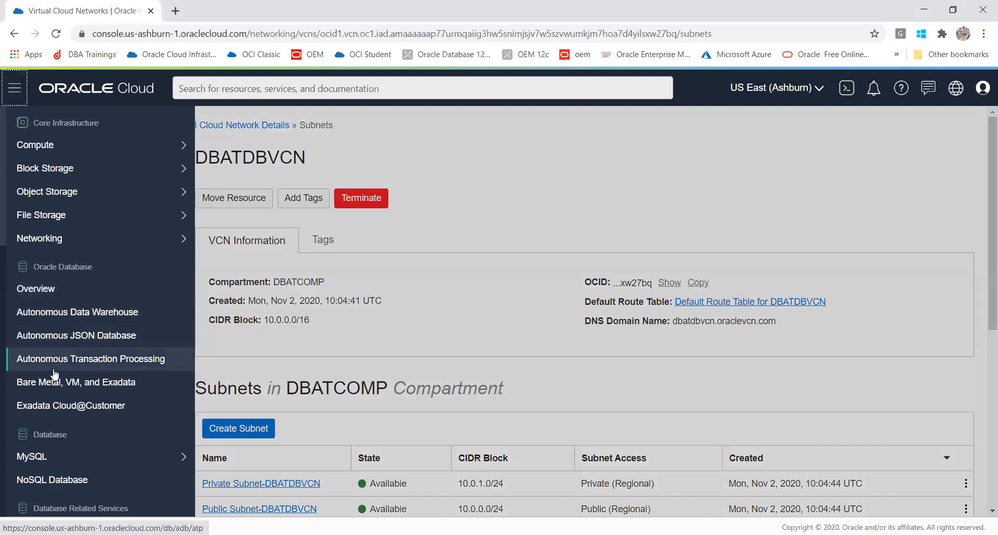
left_click(10, 100)
left_click(12, 94)
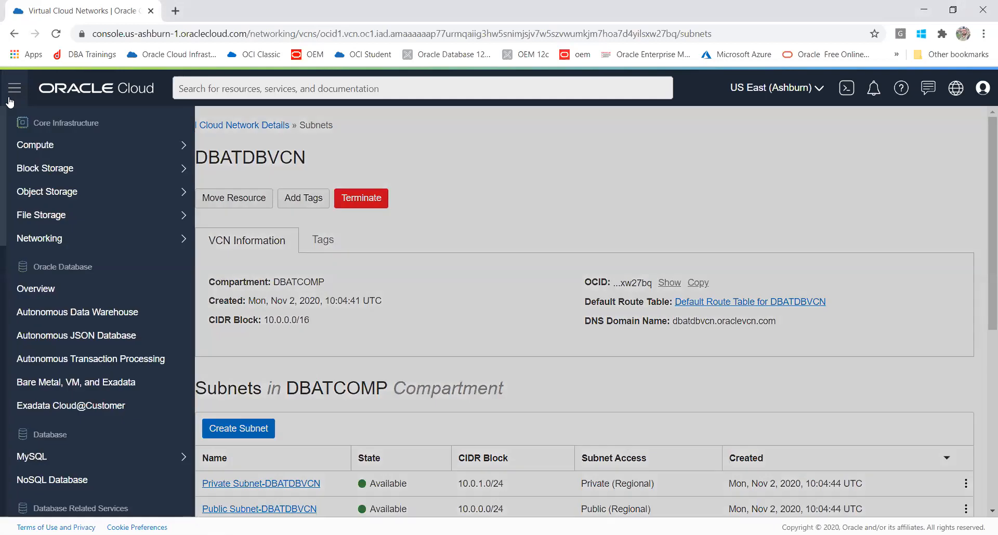
left_click(109, 90)
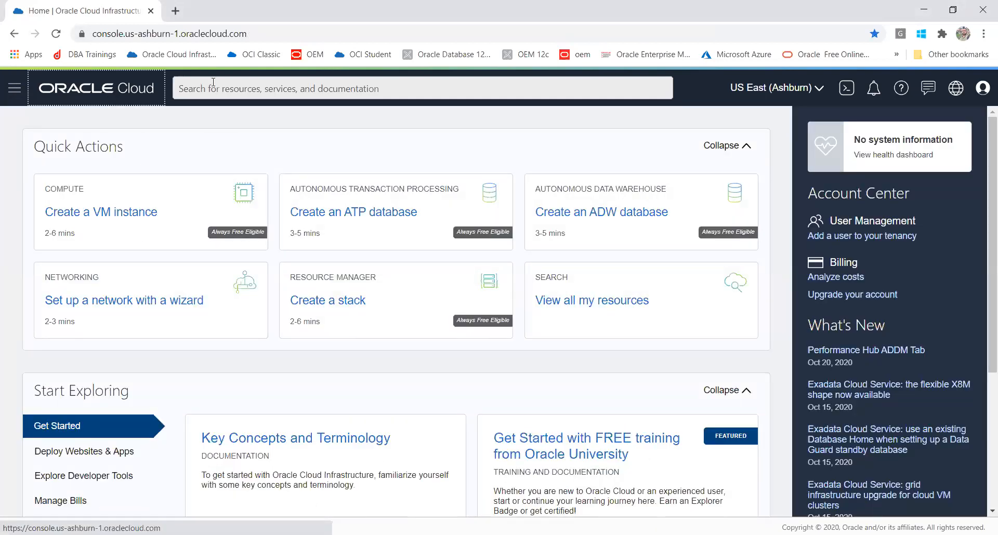
left_click(216, 86)
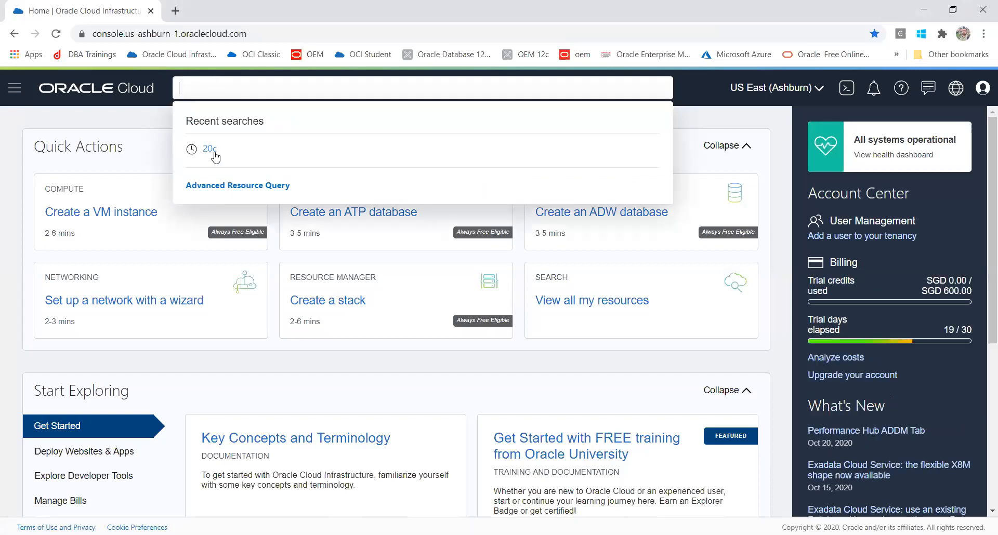
left_click(15, 91)
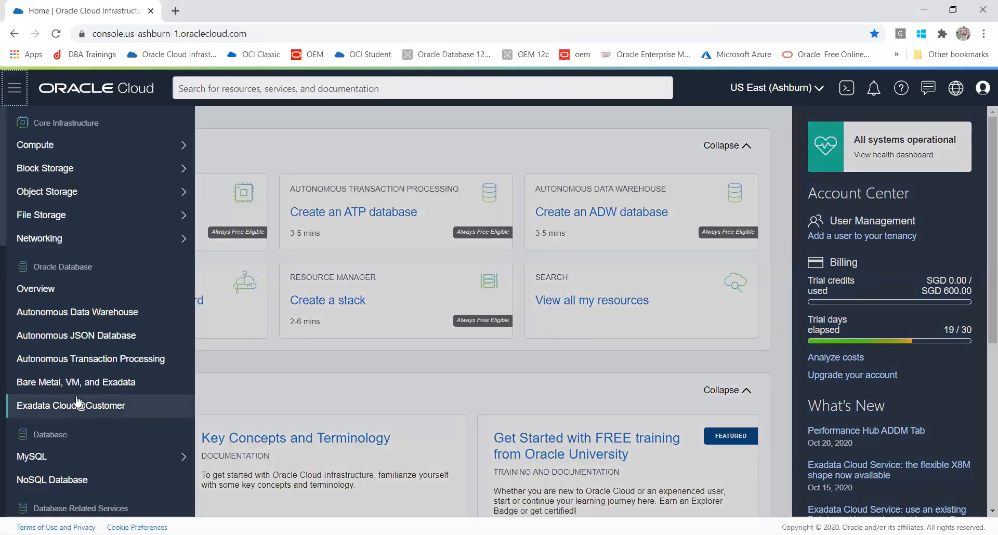
left_click(73, 364)
left_click(80, 388)
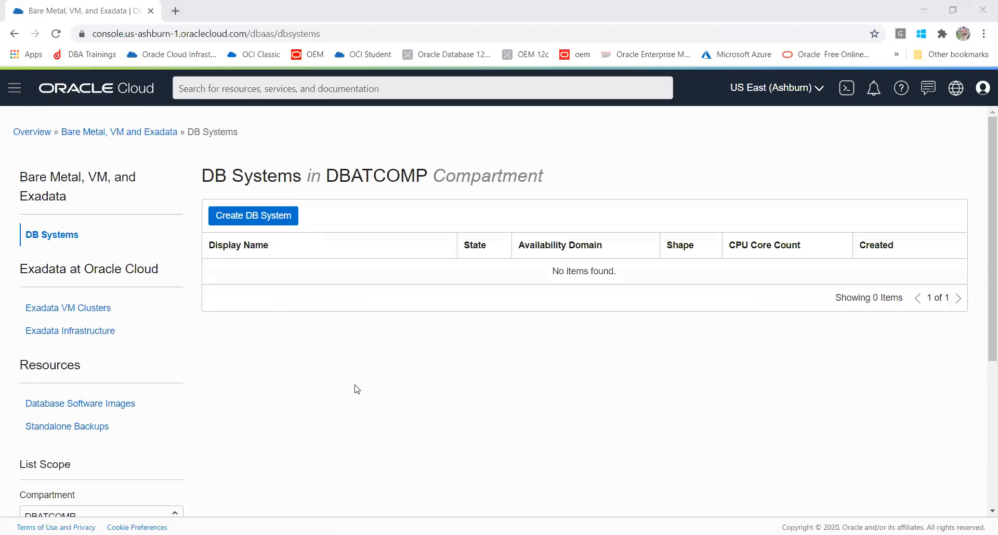
- Start a new DB system in the DBATCOMP compartment, with AD-1 and Virtual Machine preselected
left_click(982, 493)
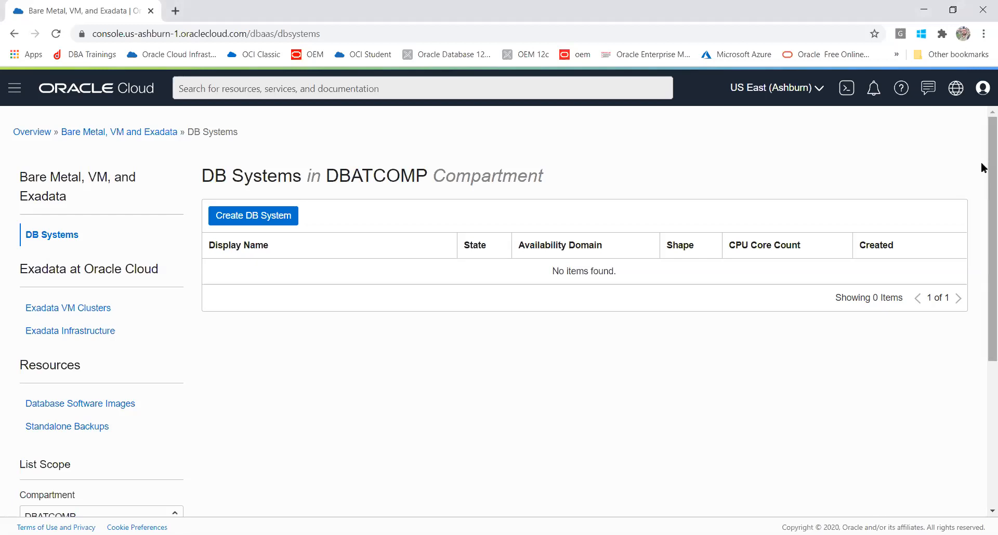
left_click_drag(983, 161, 983, 202)
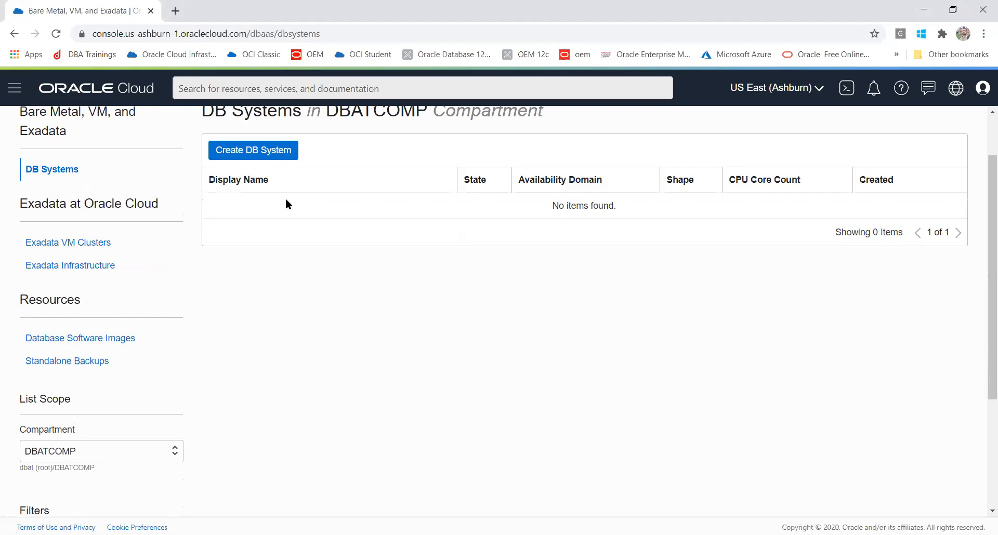
left_click(237, 150)
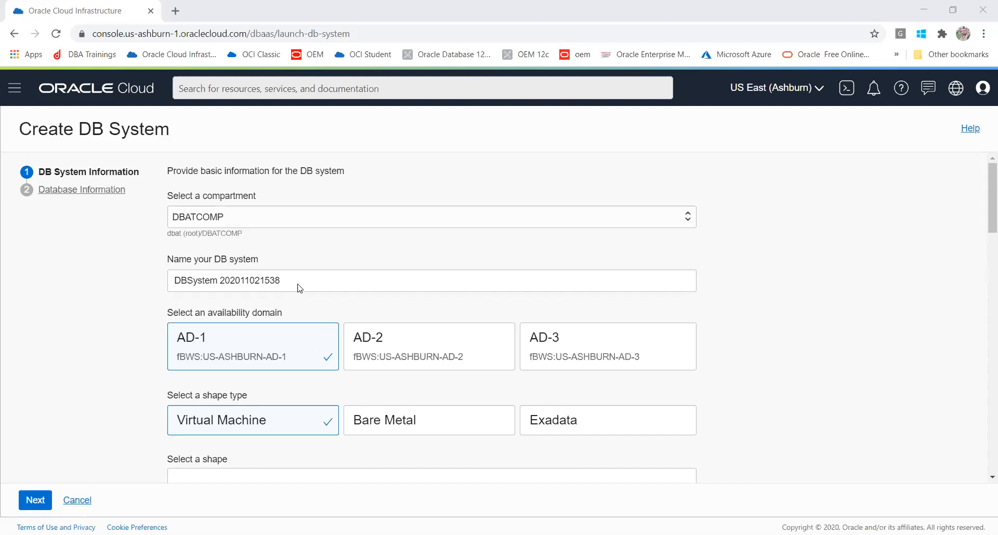
left_click(301, 280)
left_click_drag(301, 279, 103, 262)
type("DBAT")
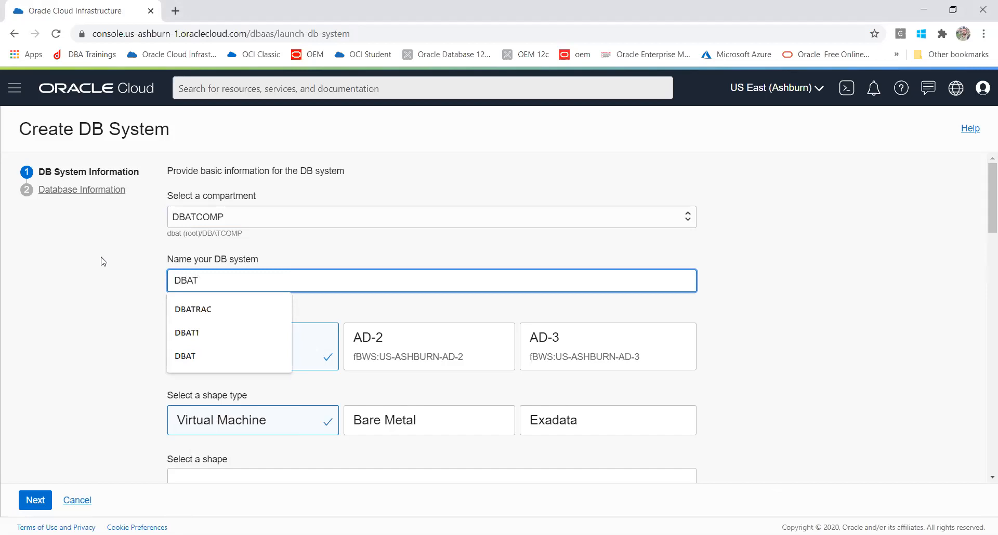
type("DB")
left_click(182, 335)
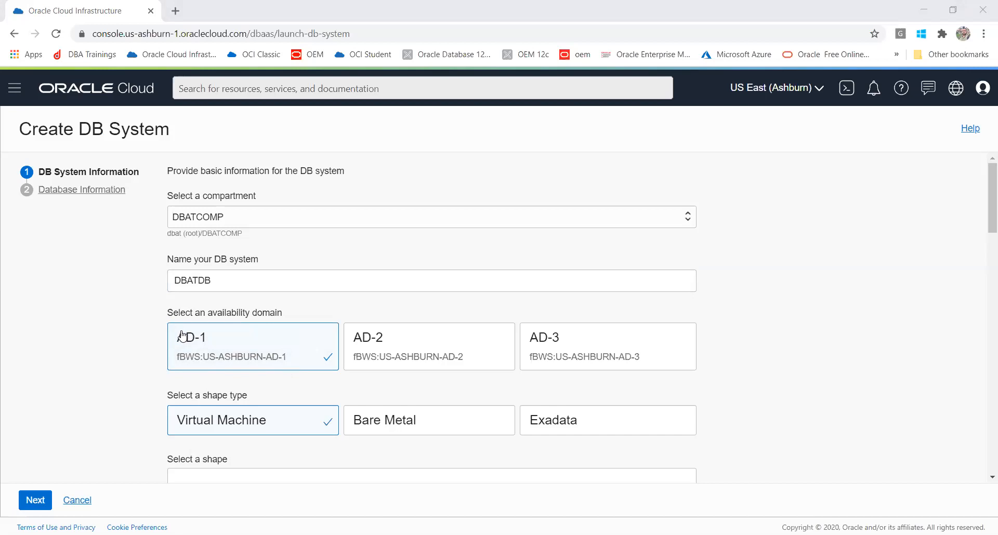
left_click(252, 362)
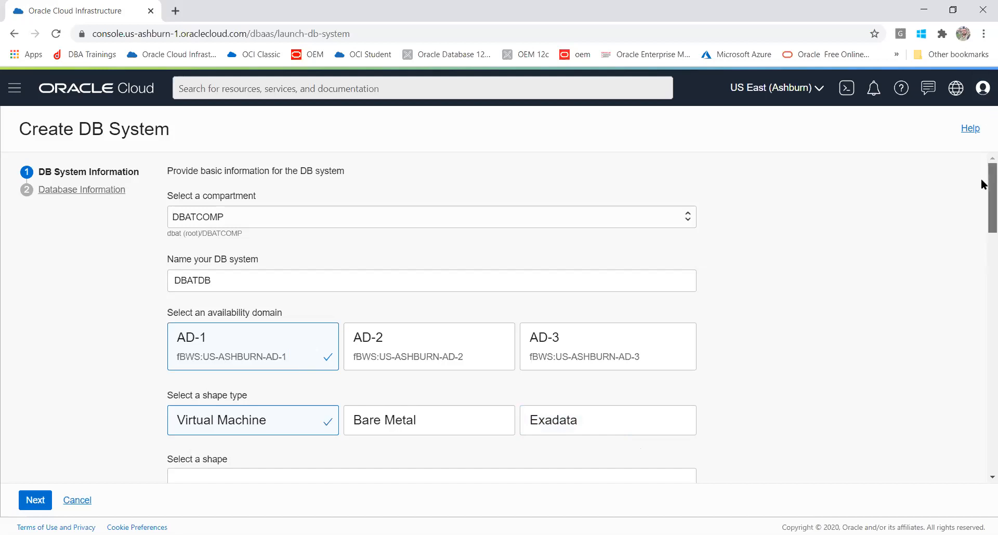
left_click_drag(982, 185, 982, 217)
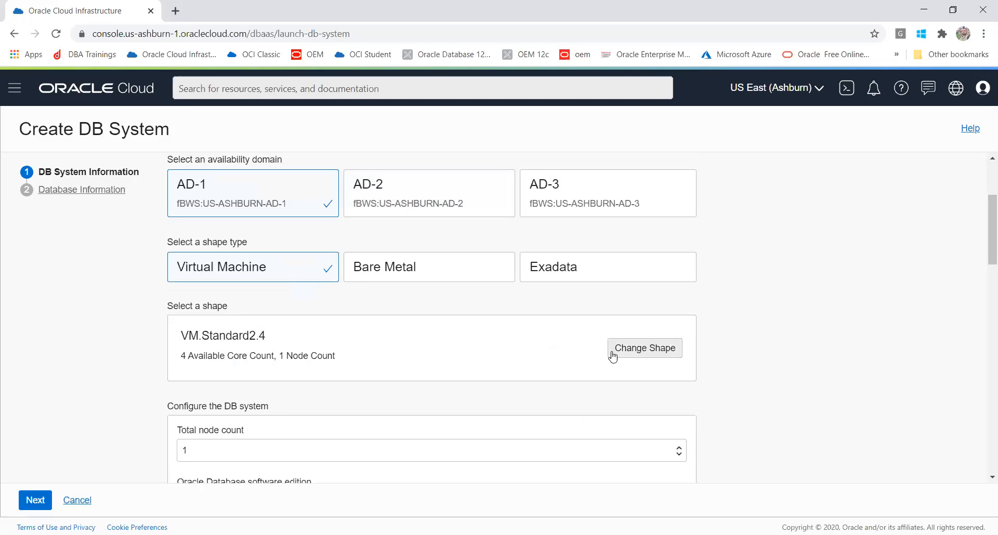
- Try the VM.Standard2.2, VM.Standard2.1 and VM.Standard1.1 shapes, finally settling on VM.Standard2.2
left_click(631, 357)
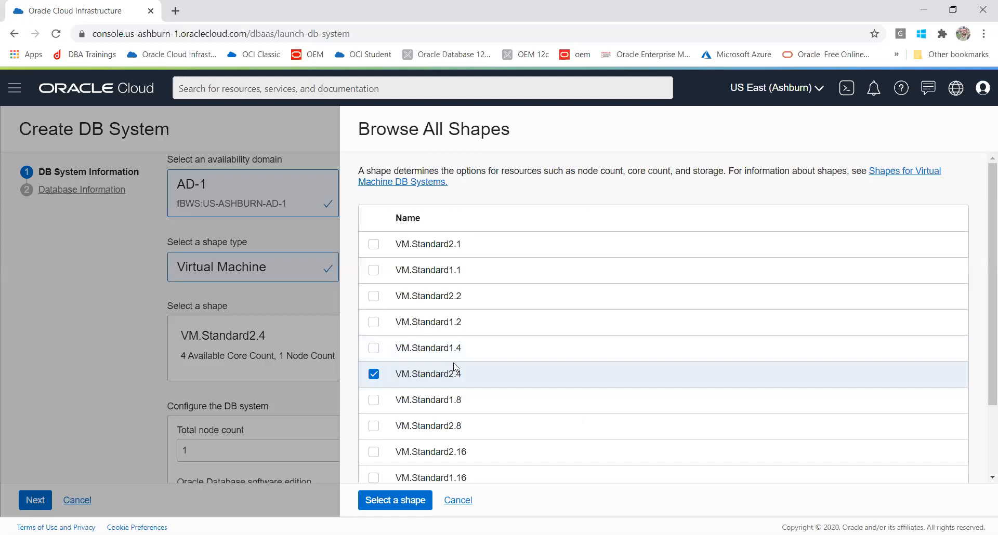
left_click(375, 296)
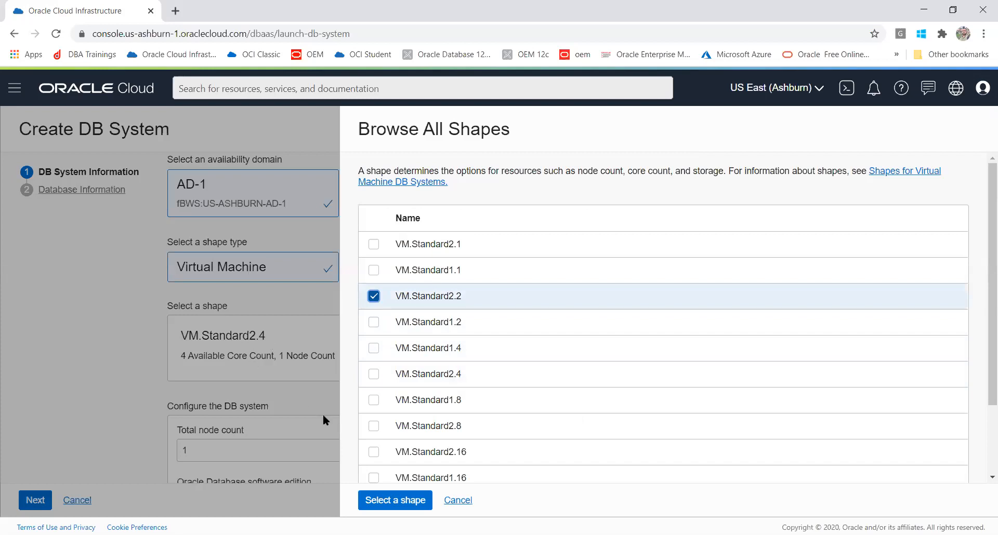
left_click(365, 501)
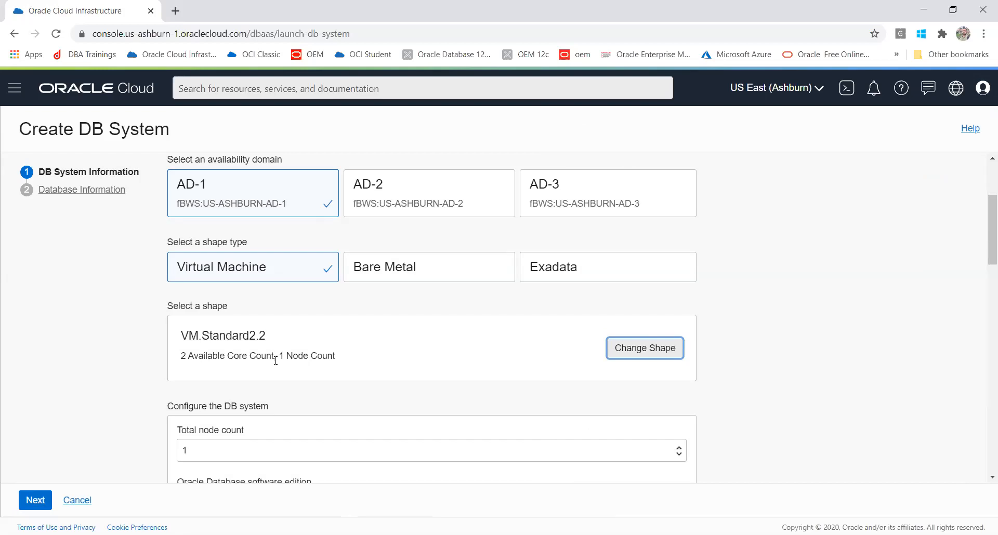
left_click(648, 352)
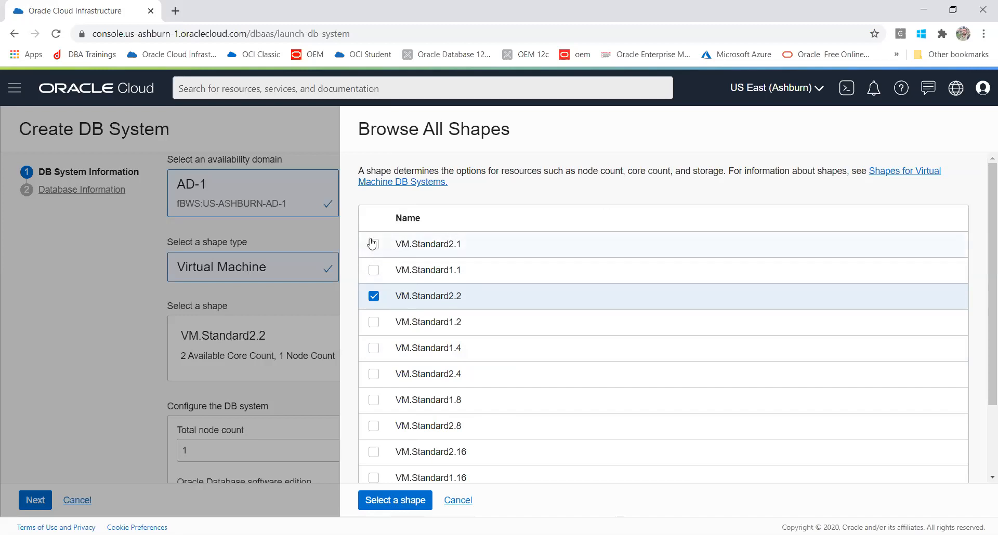
left_click(373, 244)
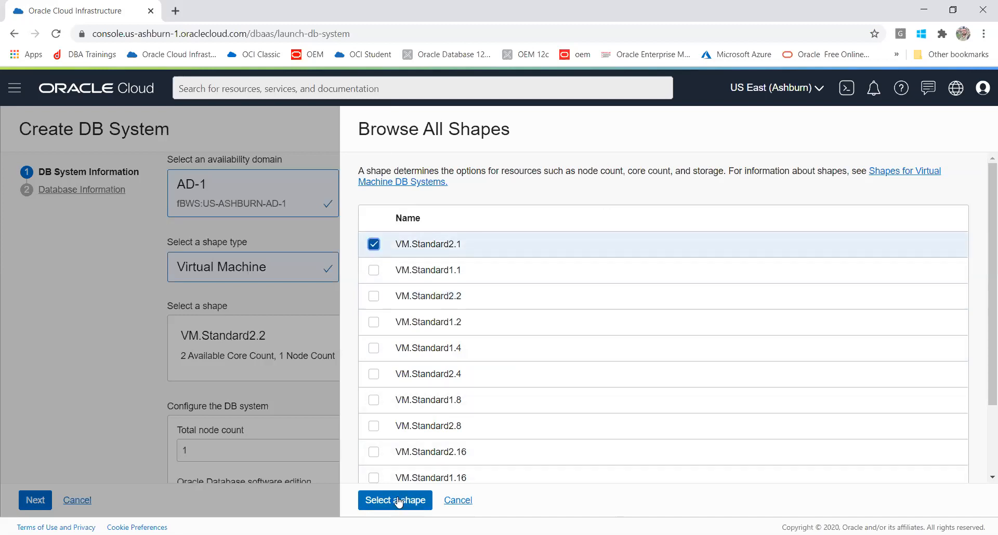
left_click(400, 500)
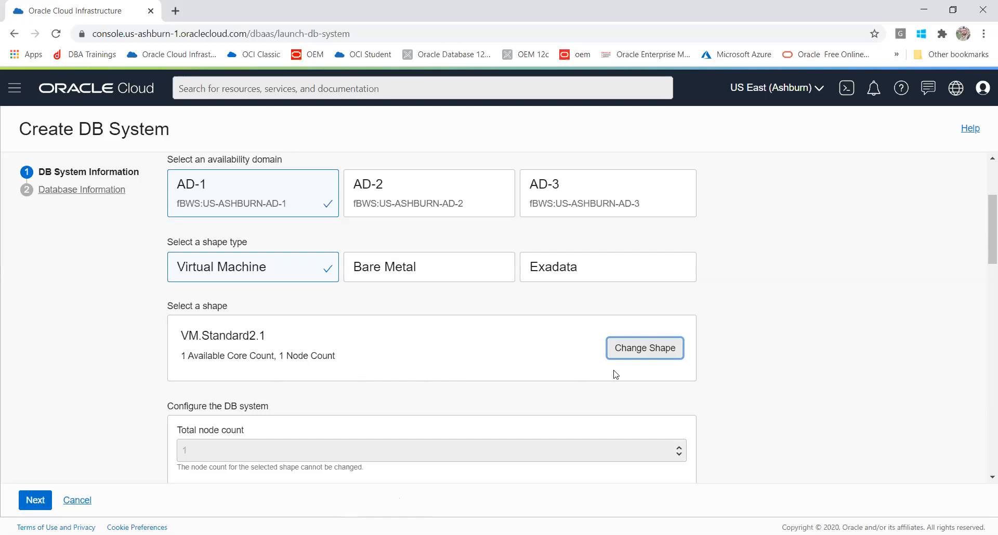
left_click(635, 357)
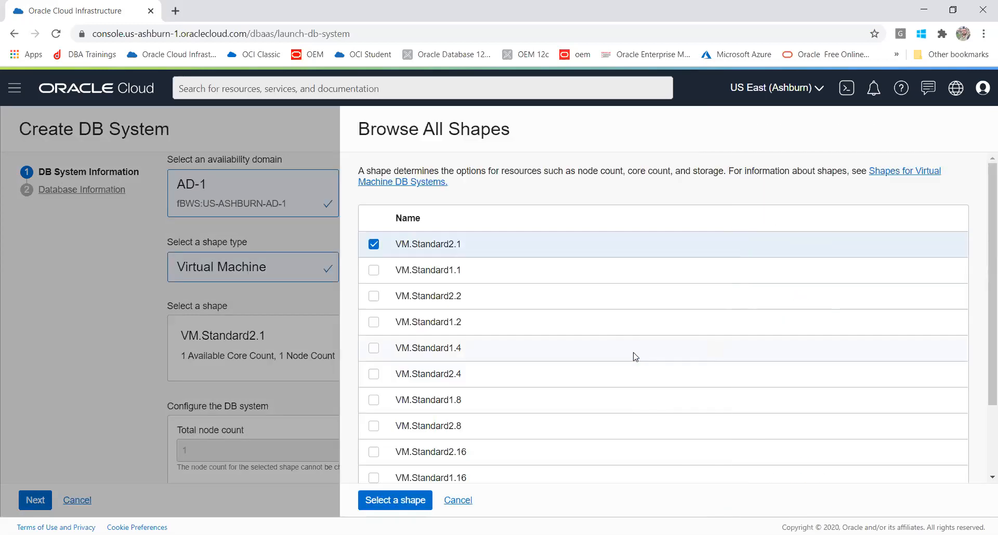
left_click(374, 271)
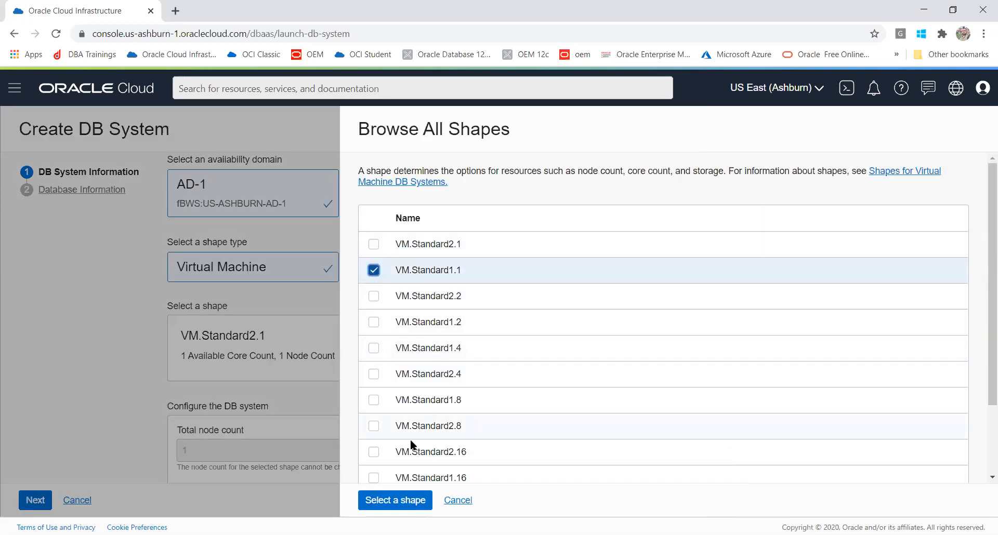
left_click(403, 500)
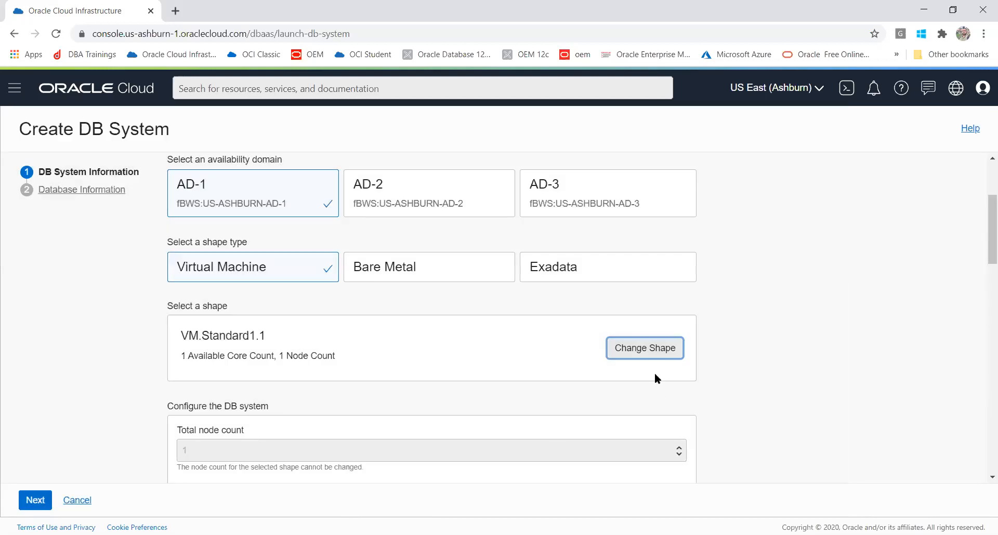
left_click(648, 350)
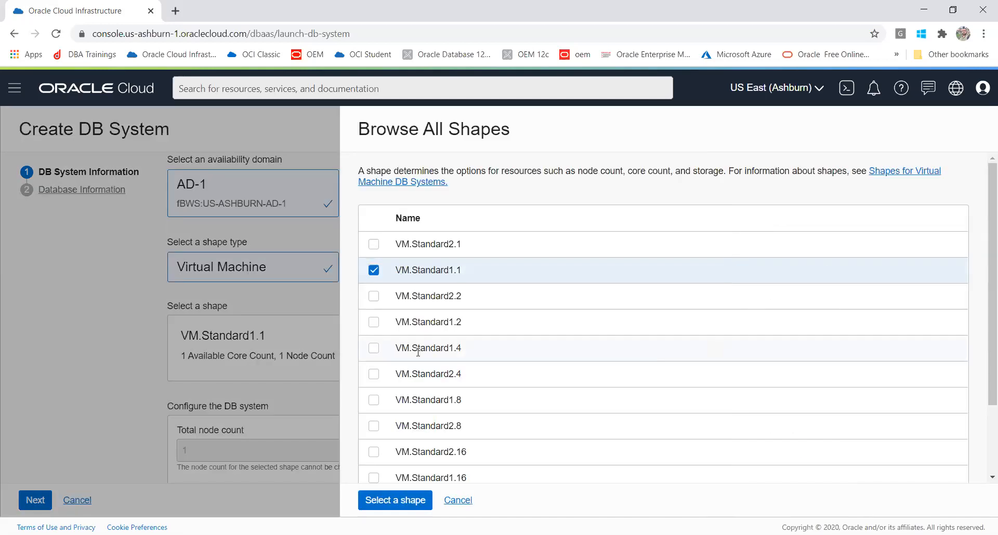
left_click(372, 297)
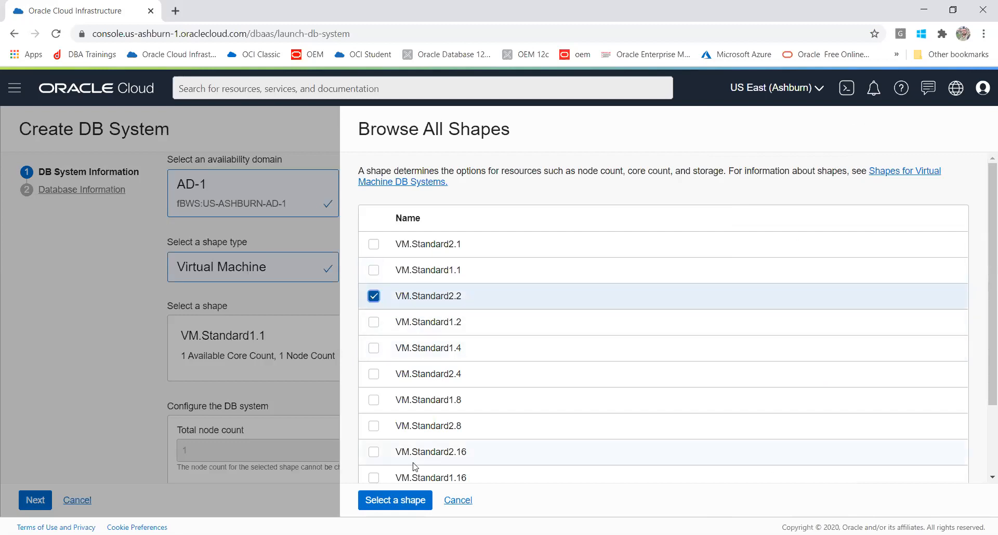
left_click(397, 511)
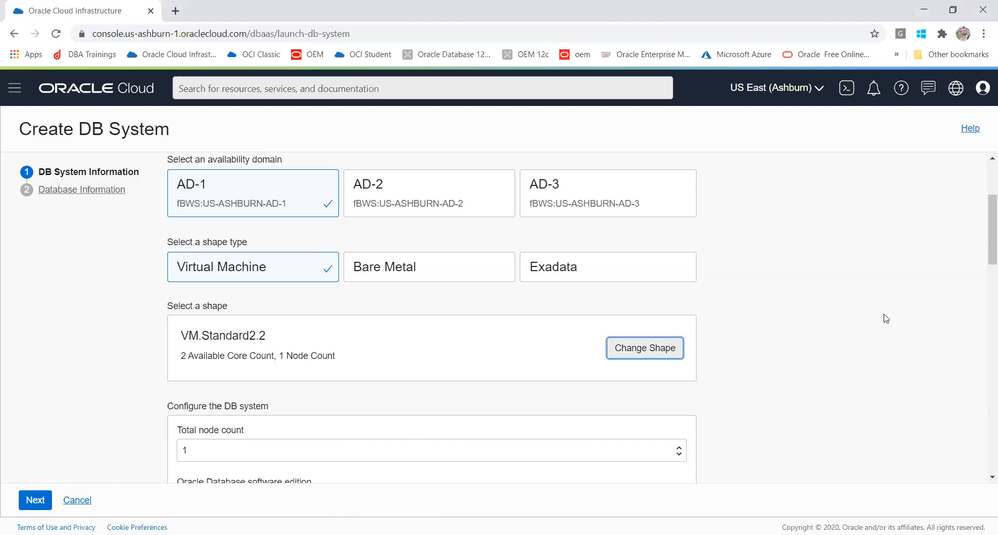
left_click_drag(984, 215, 984, 263)
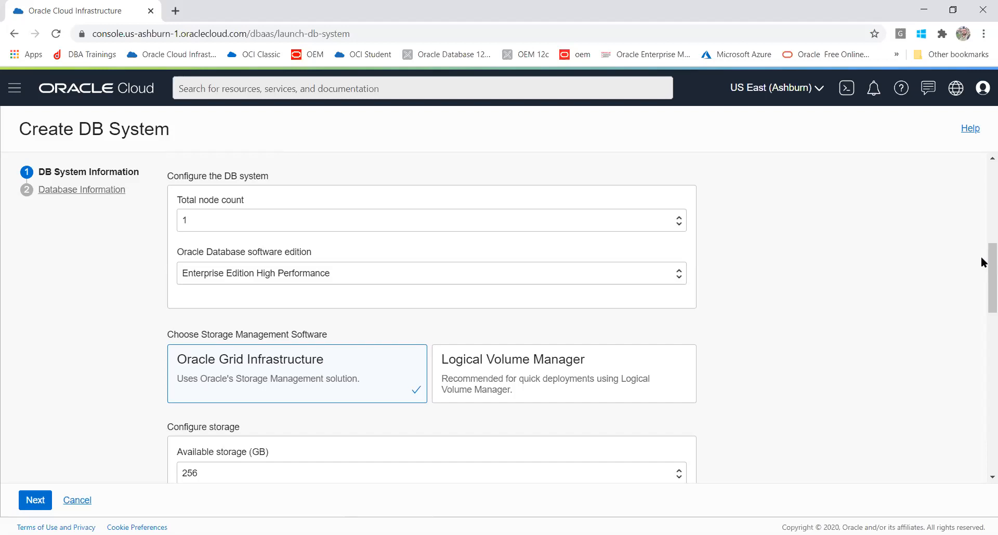
- Change the database software edition to plain Enterprise Edition after briefly picking Extreme Performance
left_click(624, 281)
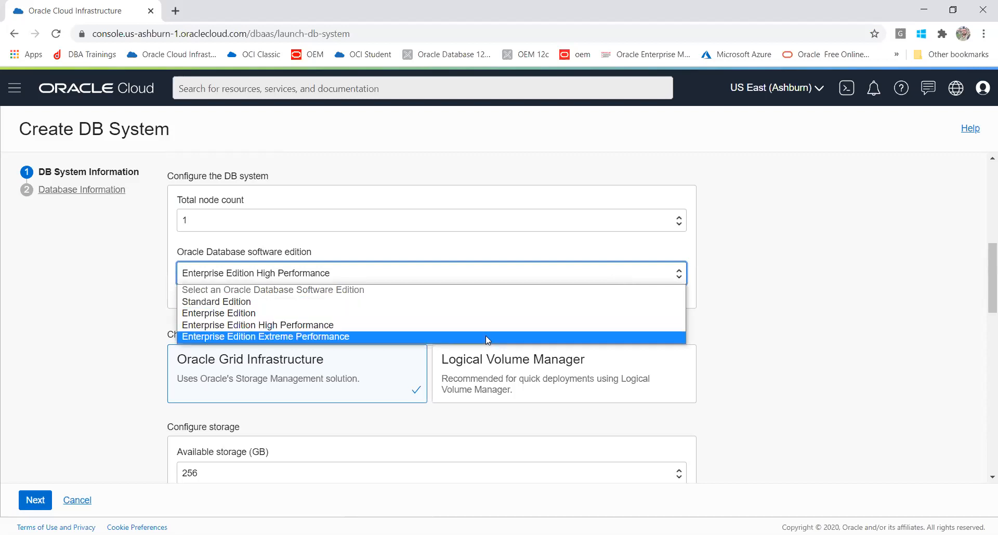
left_click(486, 336)
left_click(424, 275)
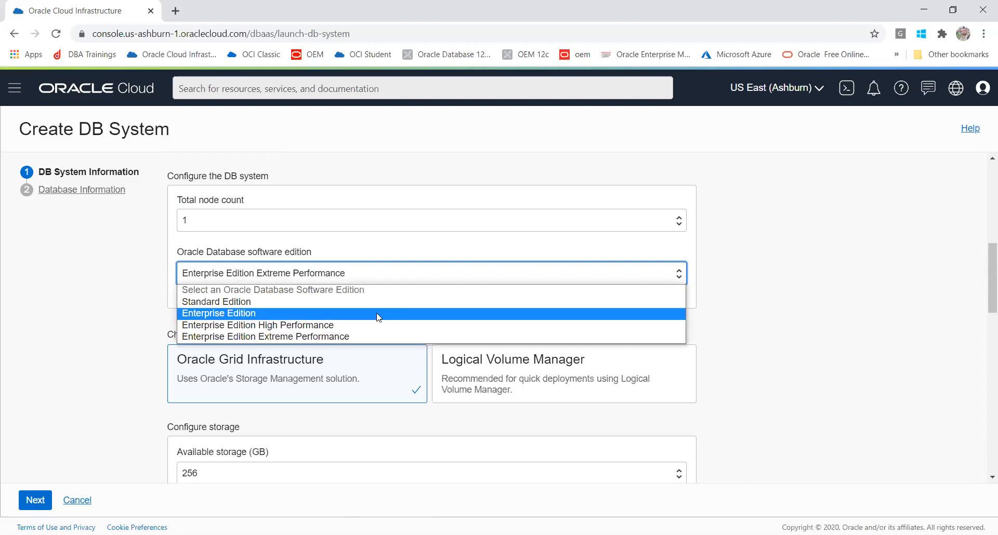
left_click(257, 313)
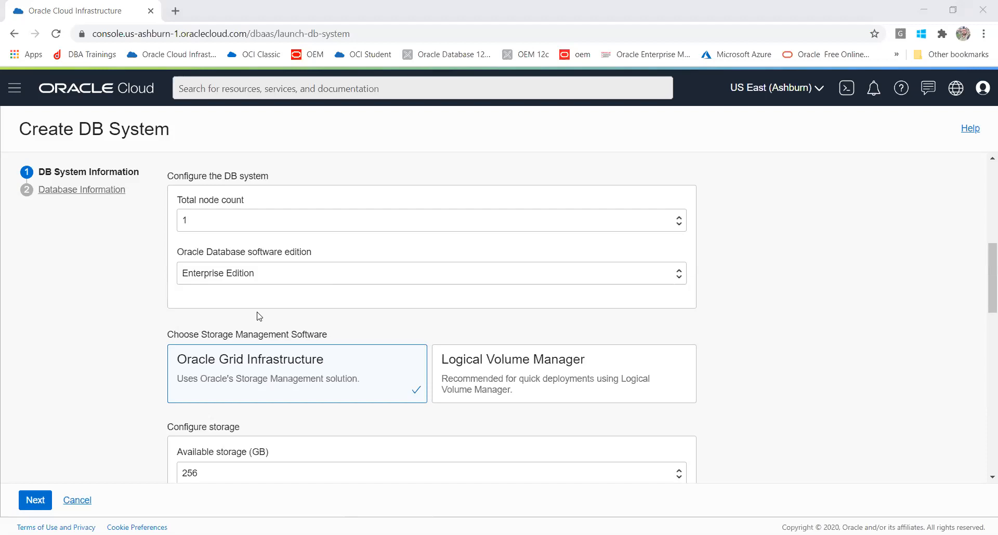
- Select Logical Volume Manager storage with 256 GB available, after briefly trying Grid Infrastructure
left_click(572, 375)
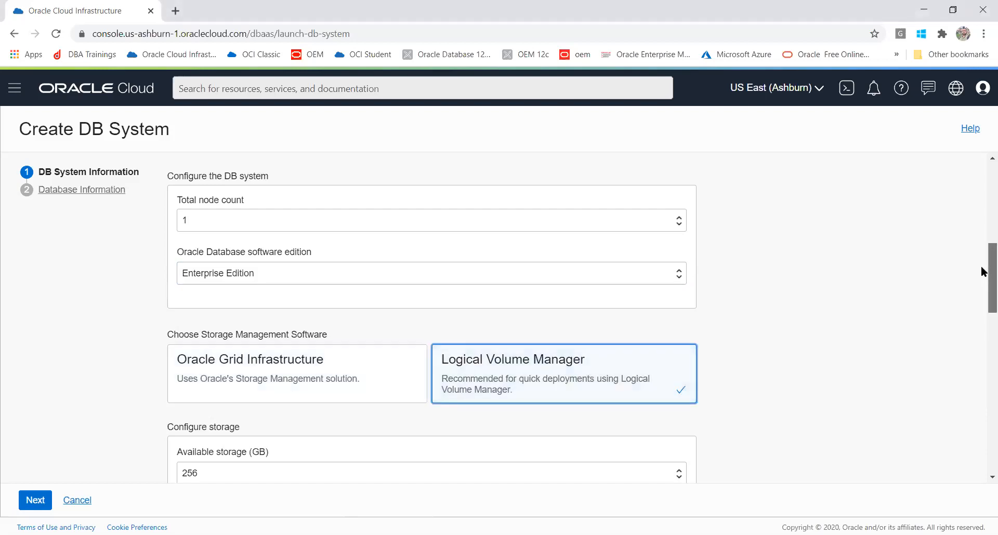
scroll(983, 311, "down", 4)
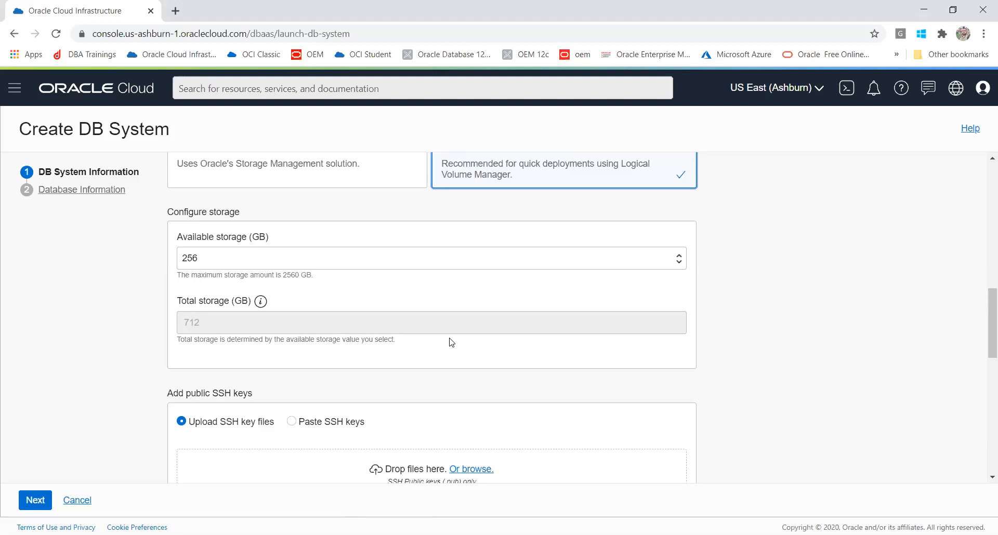
left_click(235, 179)
scroll(237, 178, "up", 3)
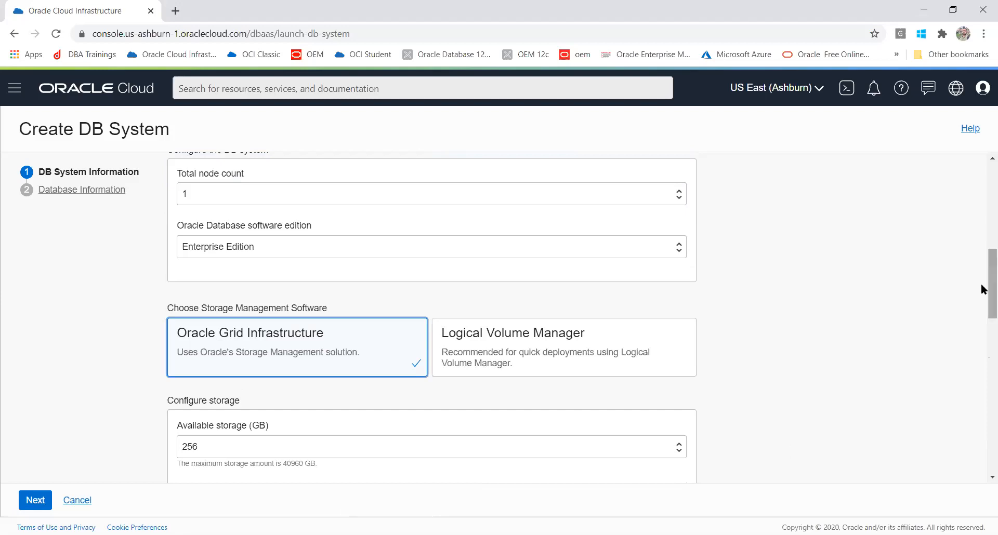
left_click_drag(987, 286, 986, 329)
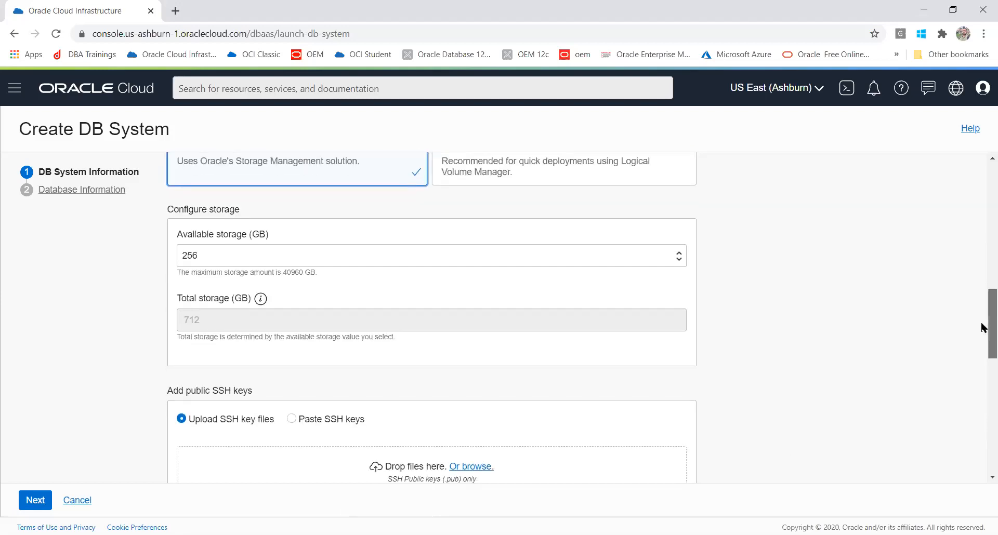
left_click(244, 258)
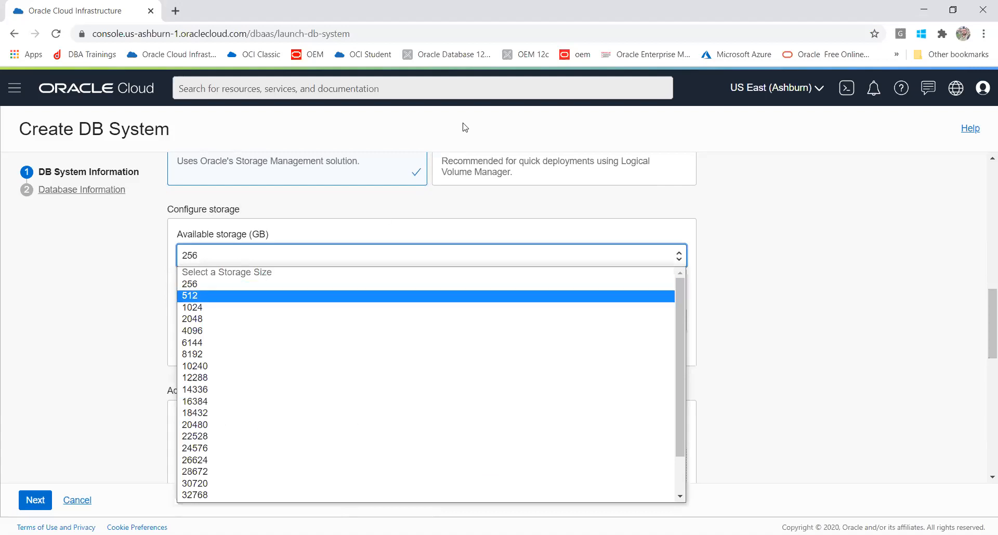
left_click(476, 176)
left_click(476, 175)
scroll(474, 173, "up", 3)
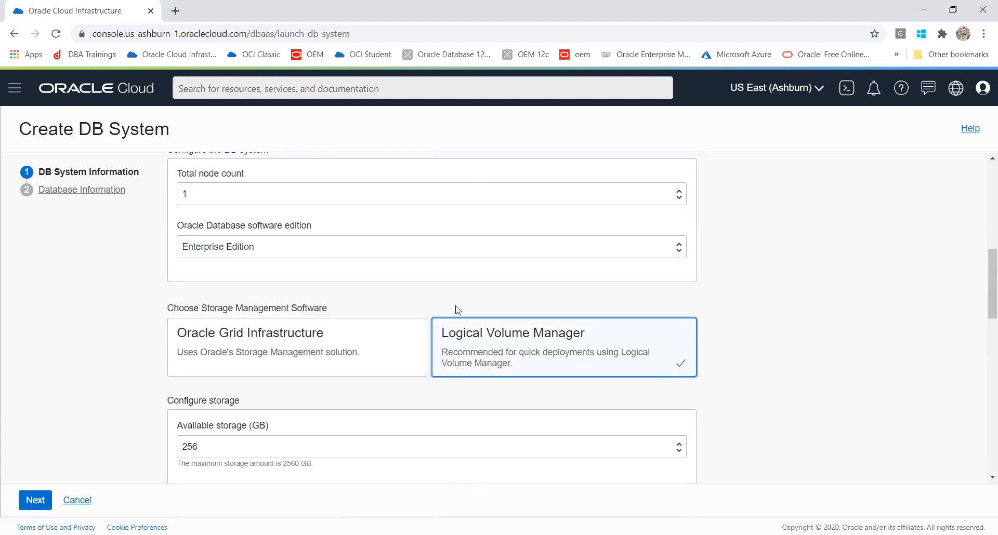
- Compare Grid Infrastructure's 40960 GB maximum, then return to Logical Volume Manager with 2560 GB maximum
left_click_drag(981, 263, 981, 318)
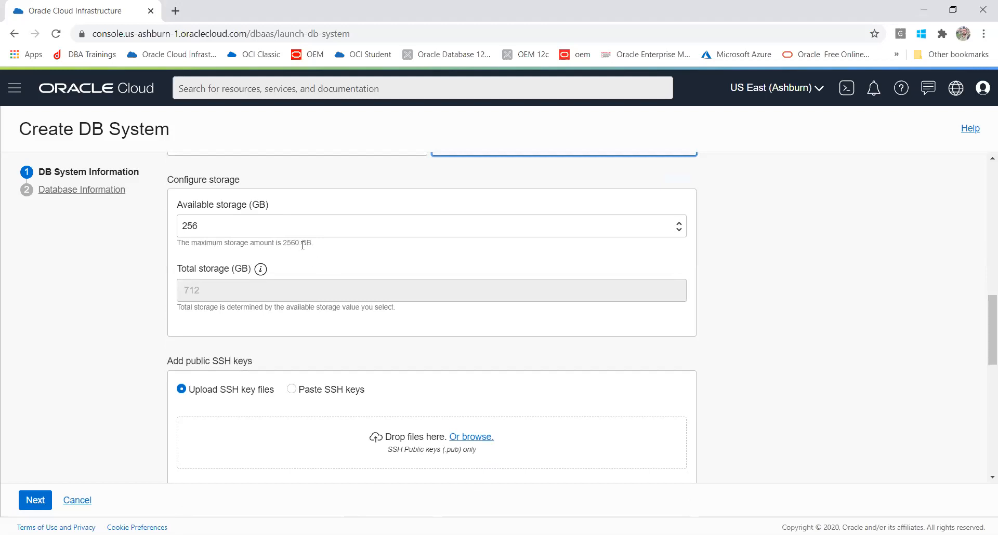
left_click_drag(315, 243, 301, 243)
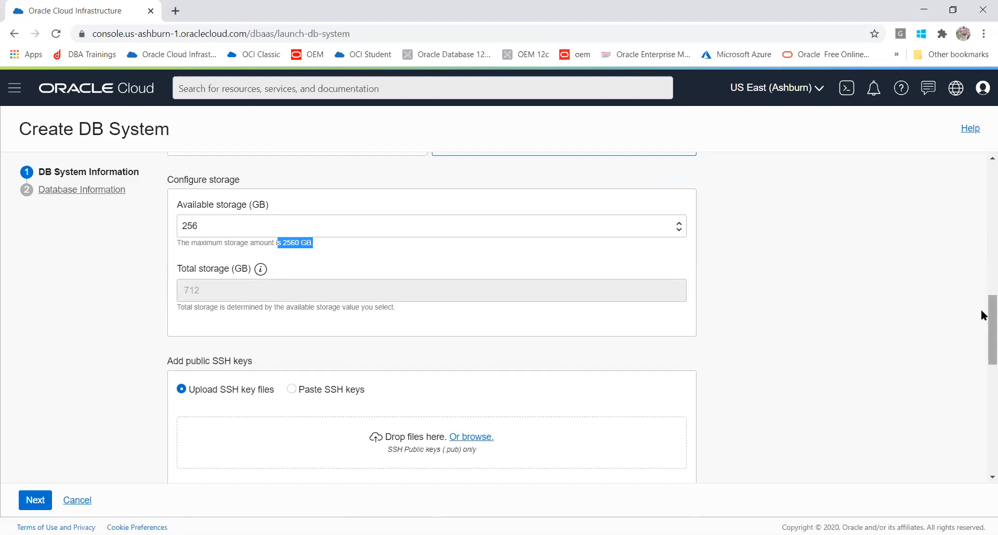
left_click_drag(982, 332, 981, 314)
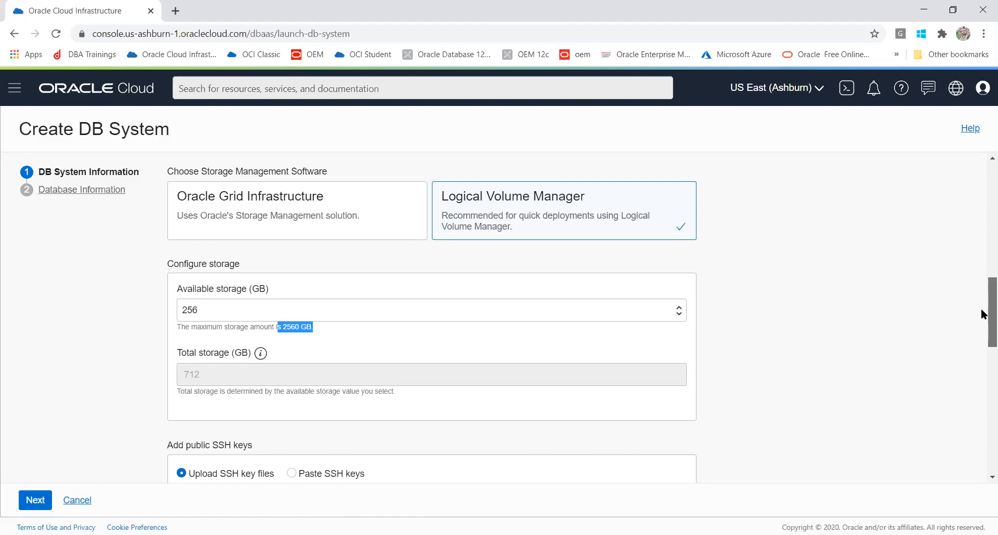
left_click_drag(982, 310, 982, 308)
scroll(984, 296, "up", 1)
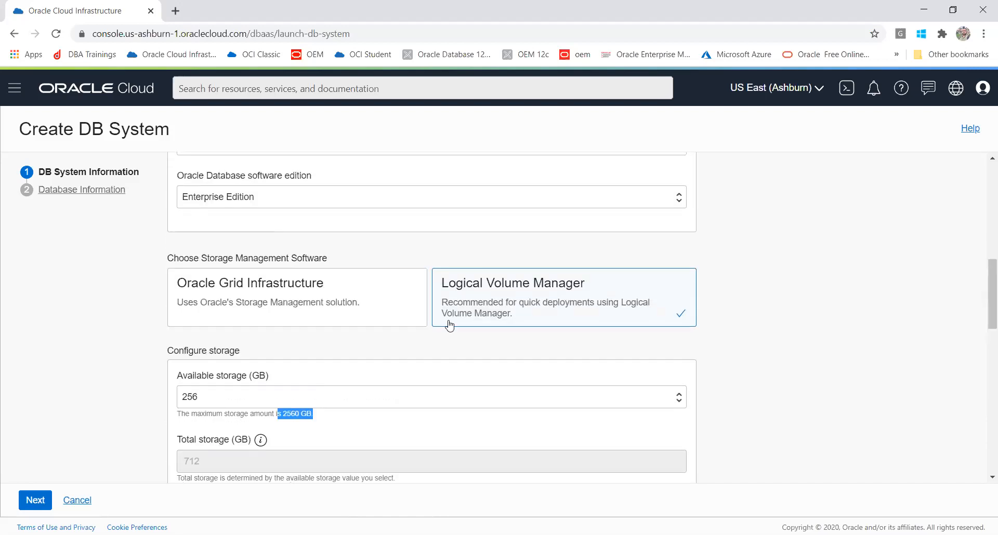
left_click(271, 324)
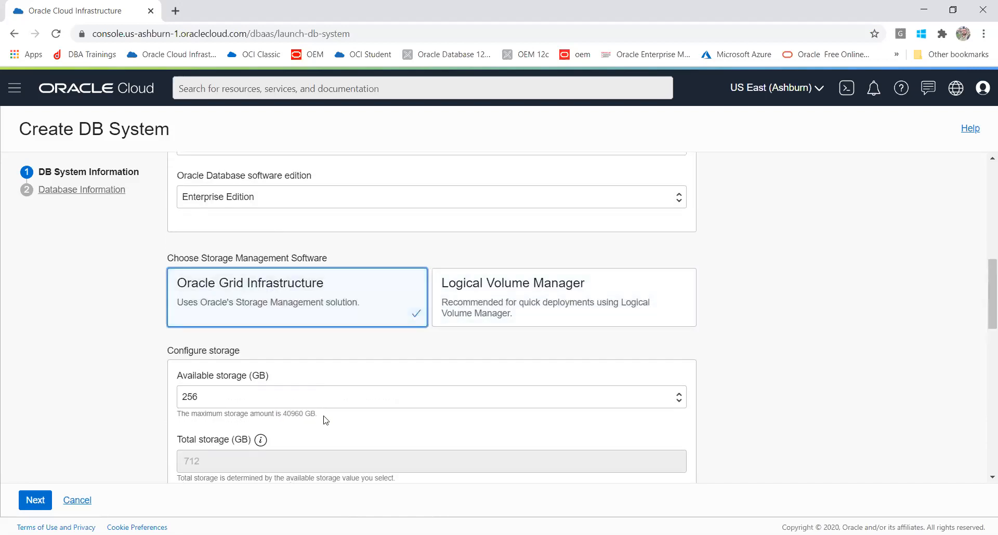
left_click_drag(325, 422, 277, 412)
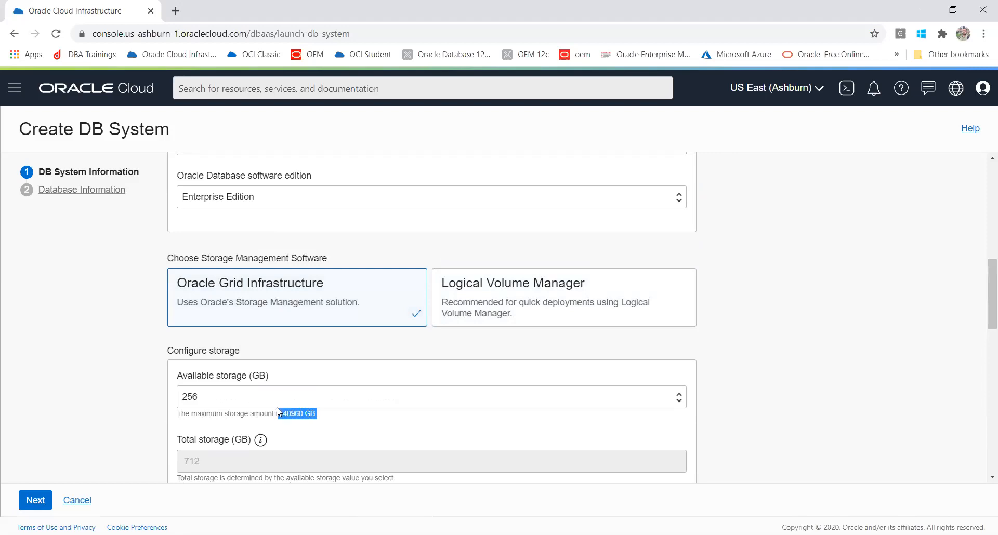
left_click(326, 398)
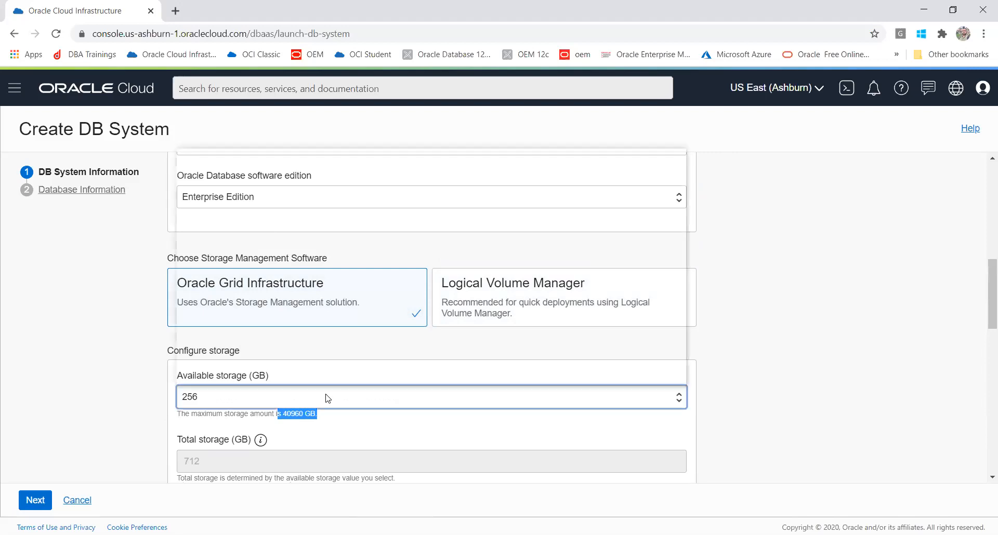
left_click(326, 398)
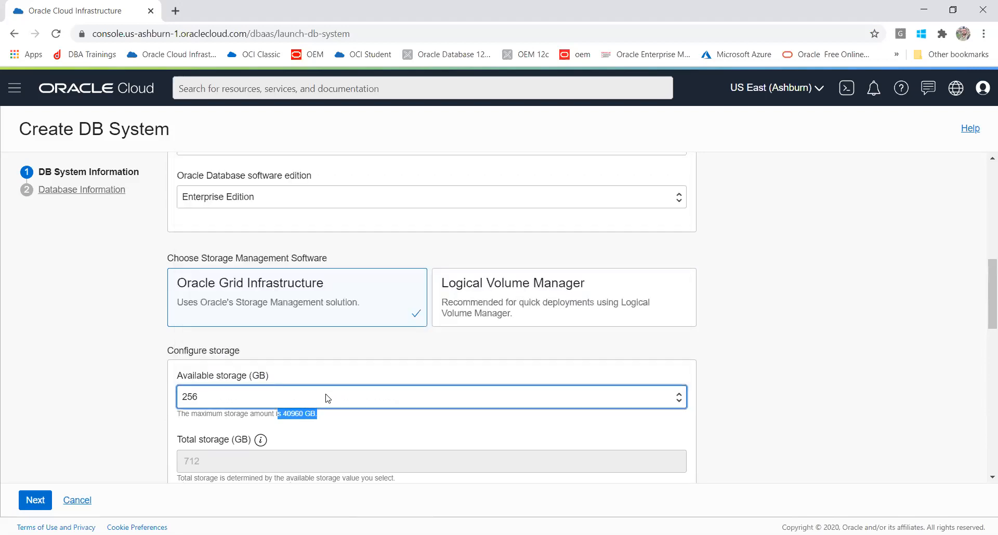
left_click(468, 317)
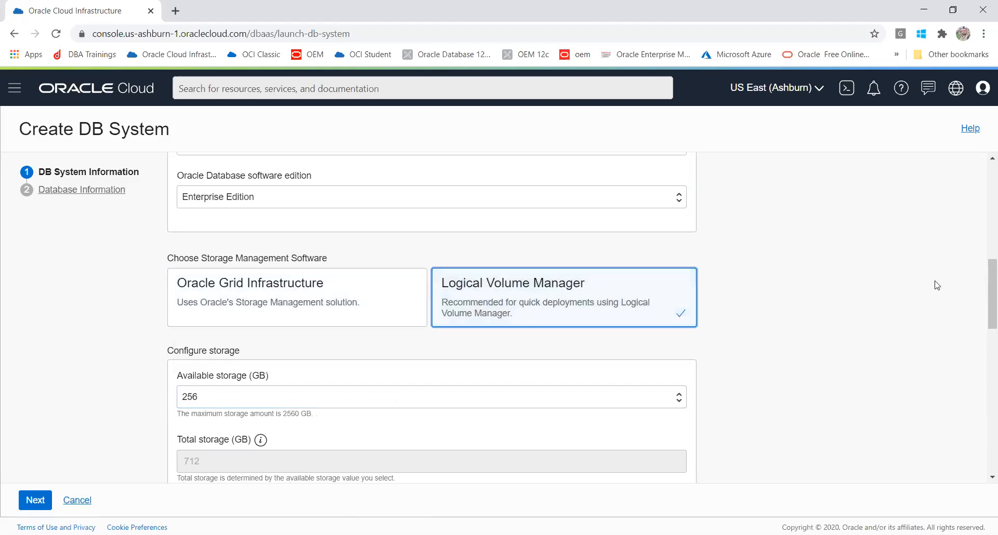
left_click_drag(984, 286, 985, 349)
scroll(984, 334, "down", 1)
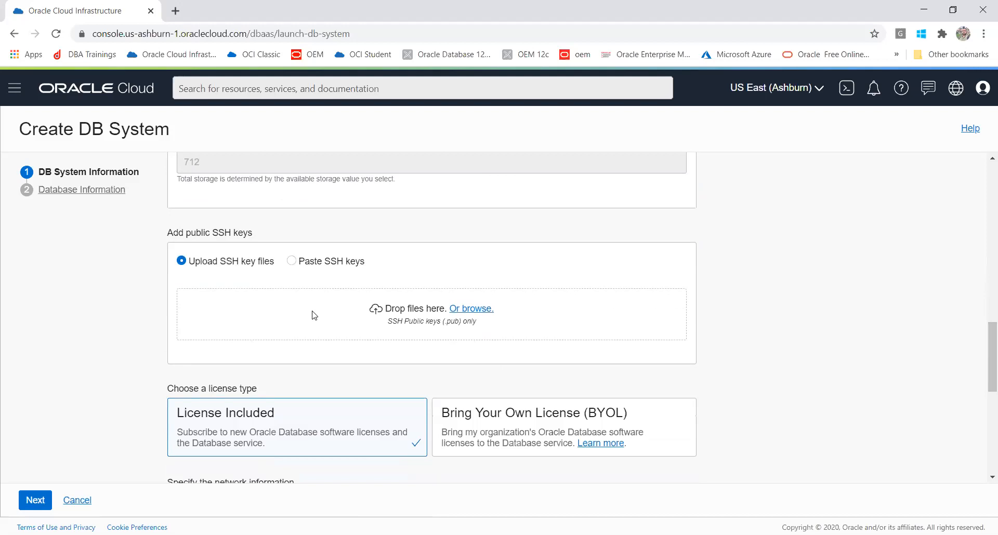
key("alt+Tab")
- Upload mykey.pub from Documents > Batch9 Key as the SSH public key
left_click(468, 311)
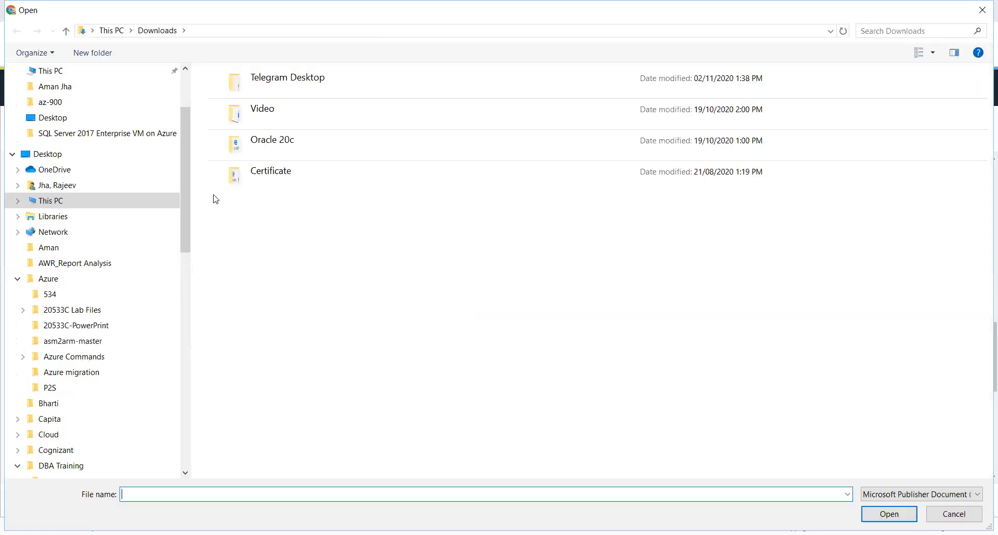
scroll(184, 127, "up", 2)
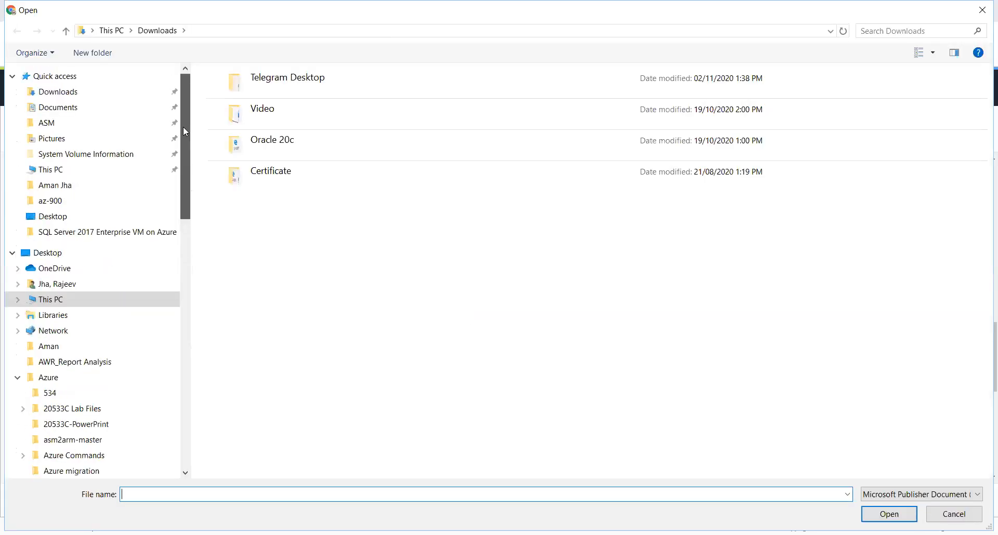
left_click(85, 110)
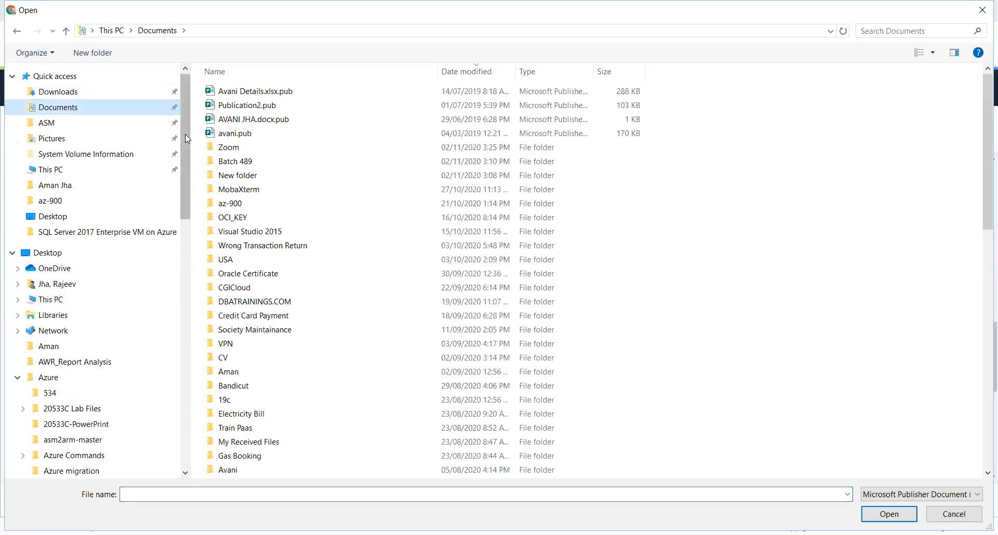
left_click(214, 164)
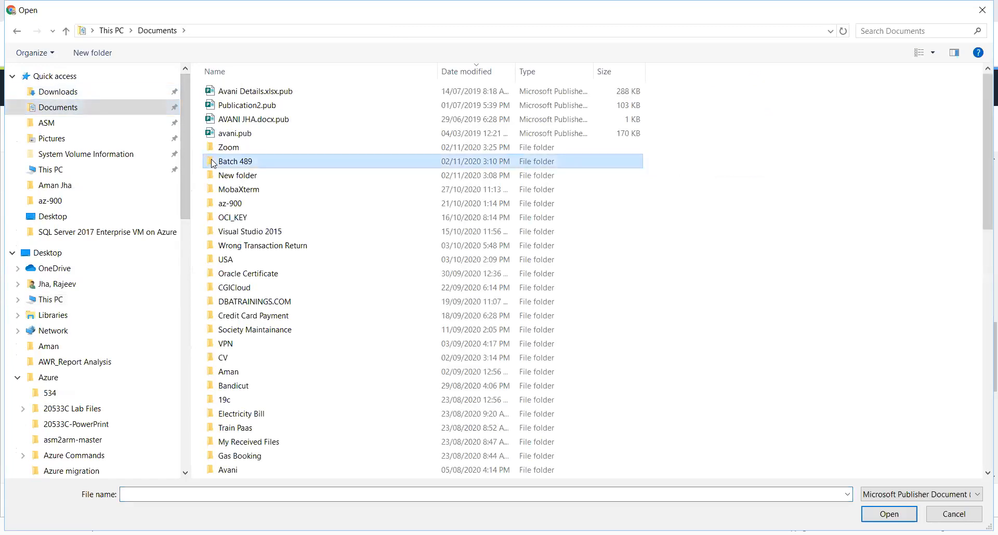
double_click(215, 218)
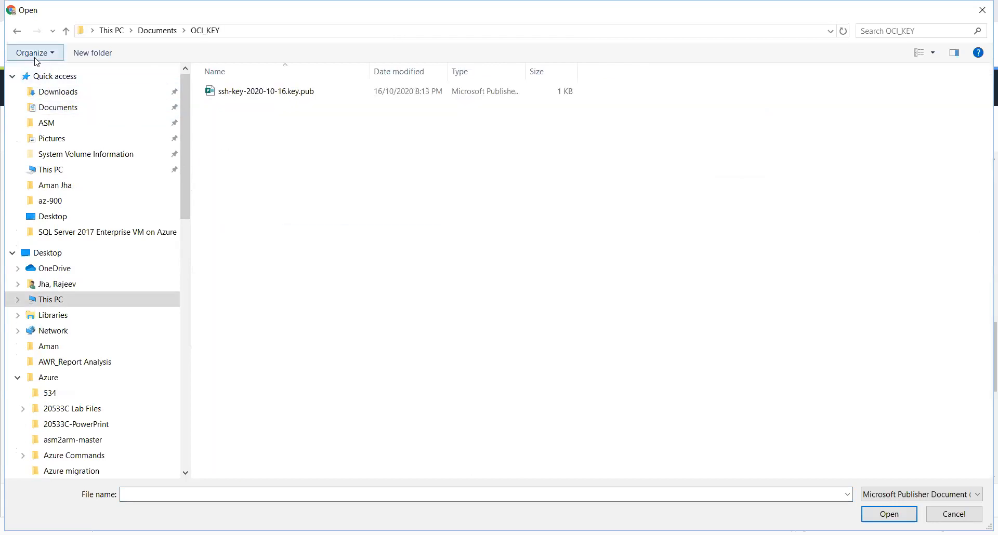
left_click(17, 33)
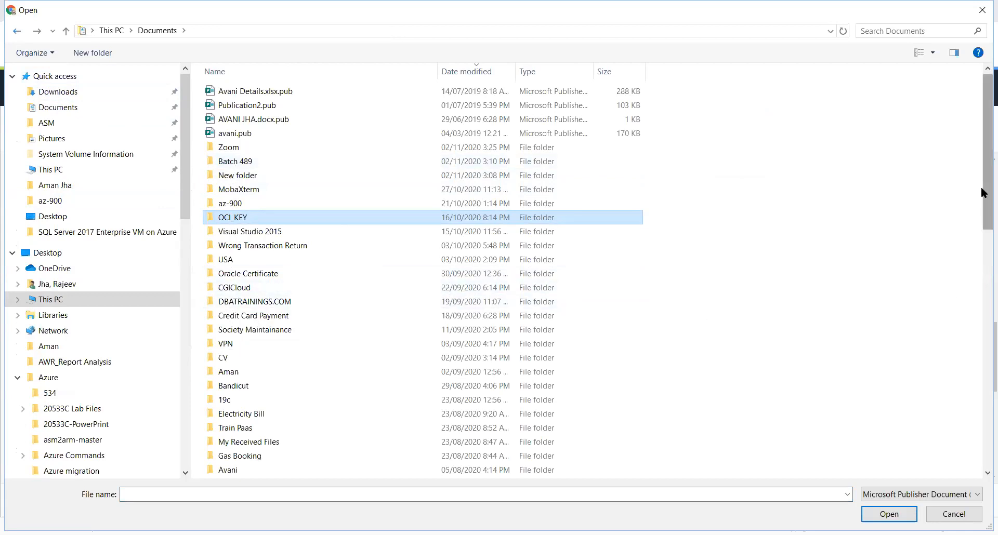
left_click_drag(983, 202, 977, 315)
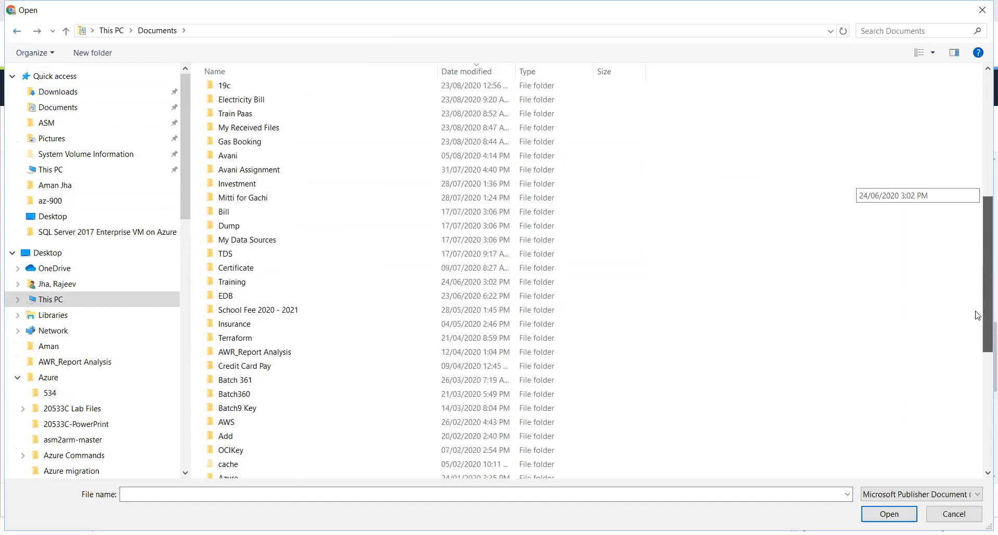
left_click(236, 394)
left_click(228, 409)
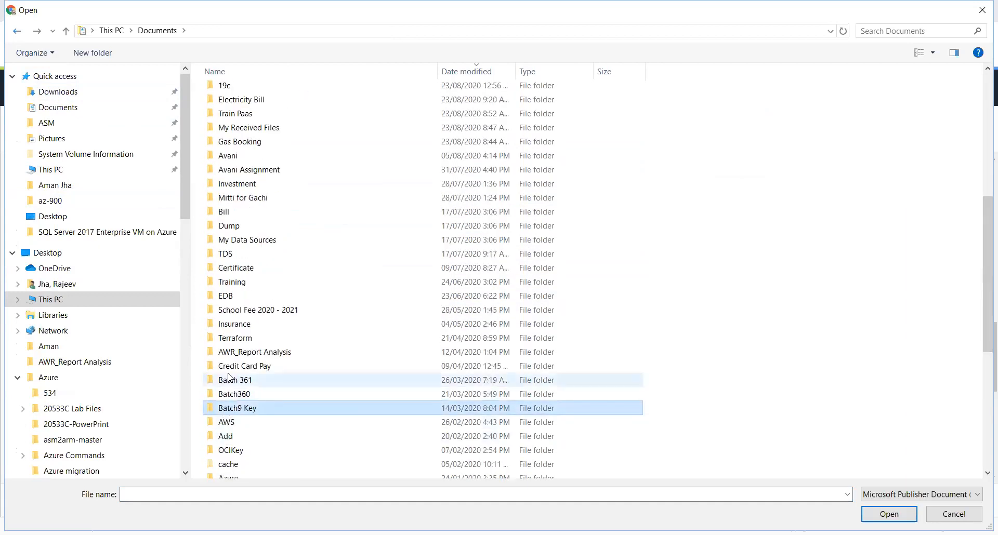
double_click(228, 411)
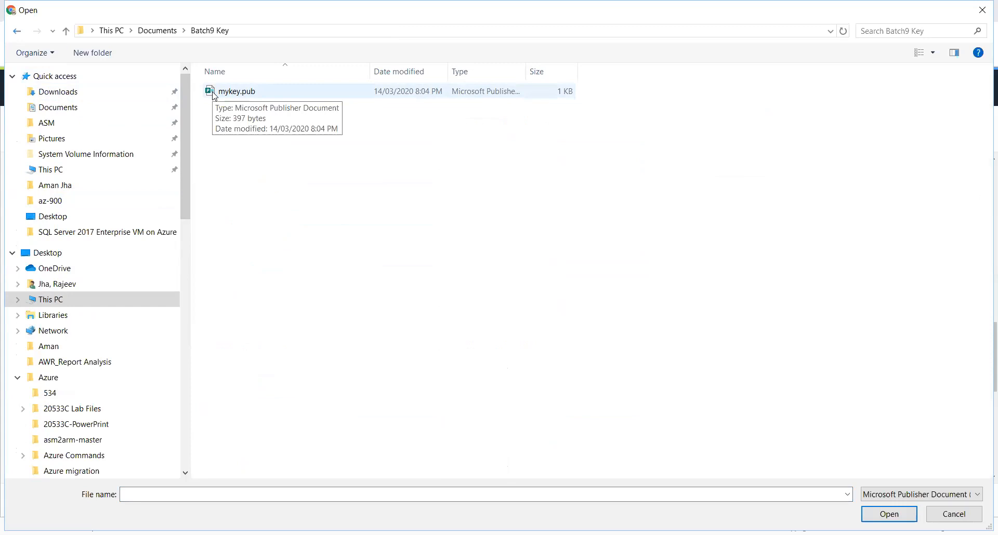
double_click(236, 91)
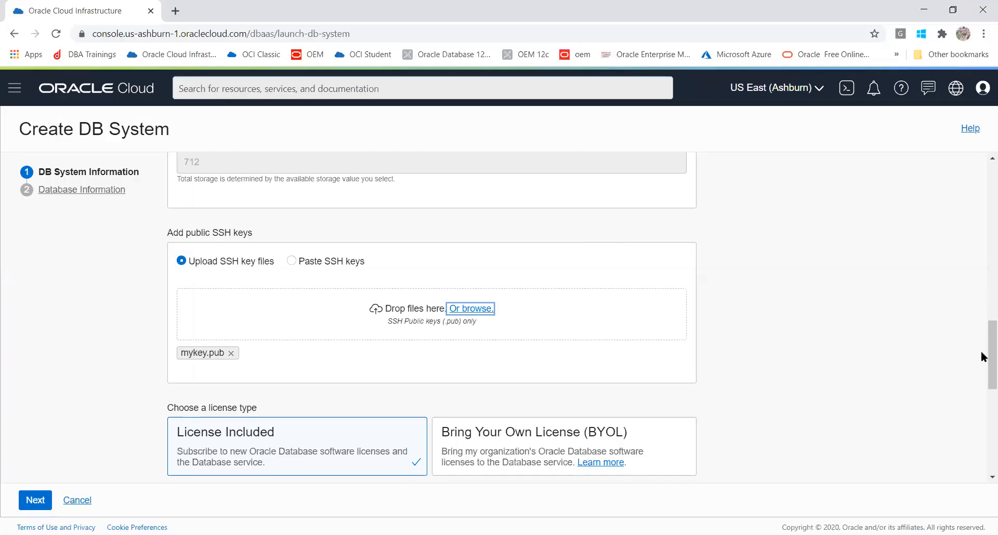
left_click_drag(981, 351, 982, 329)
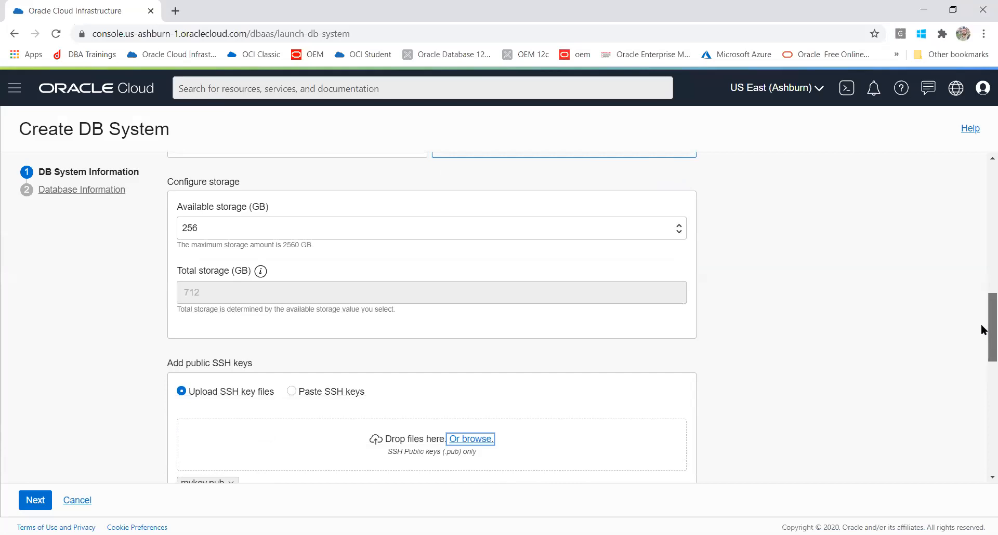
left_click_drag(981, 329, 982, 342)
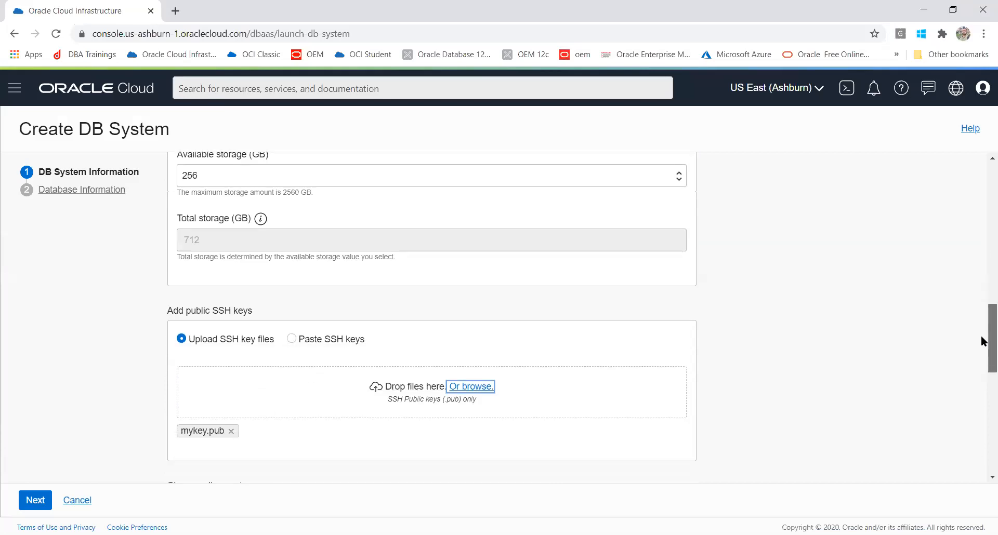
left_click_drag(981, 336, 982, 386)
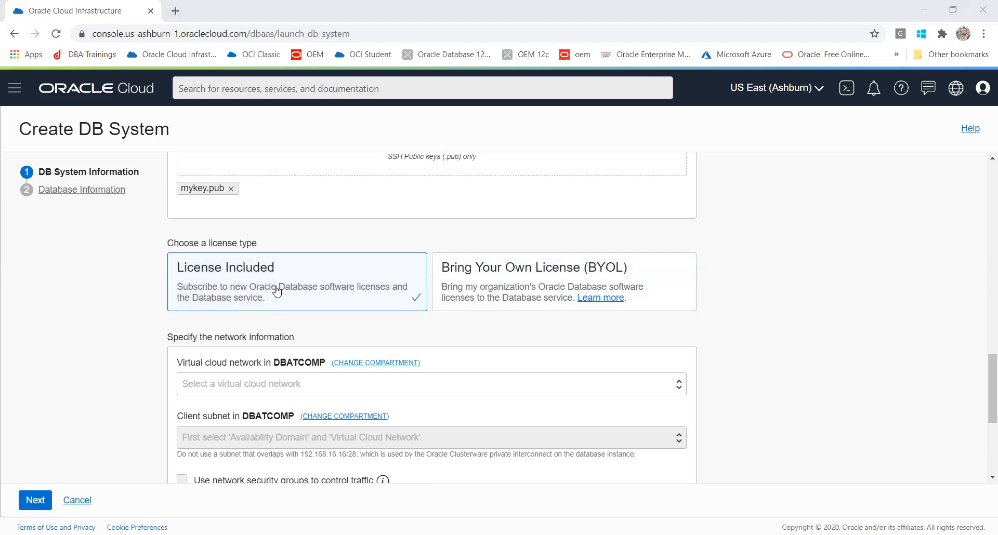
- Set the virtual cloud network to DBATVCN after first choosing DBATDBVCN
left_click(285, 384)
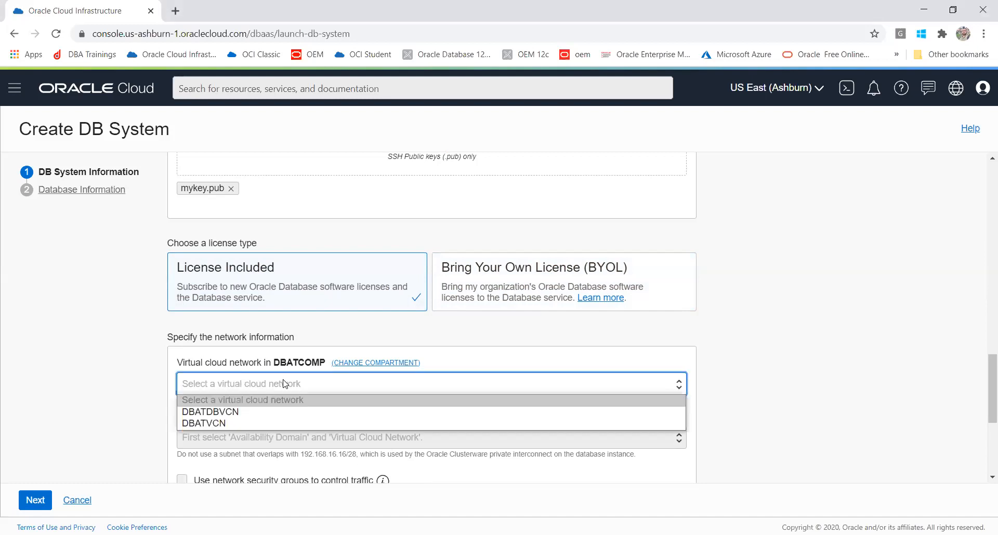
left_click(274, 413)
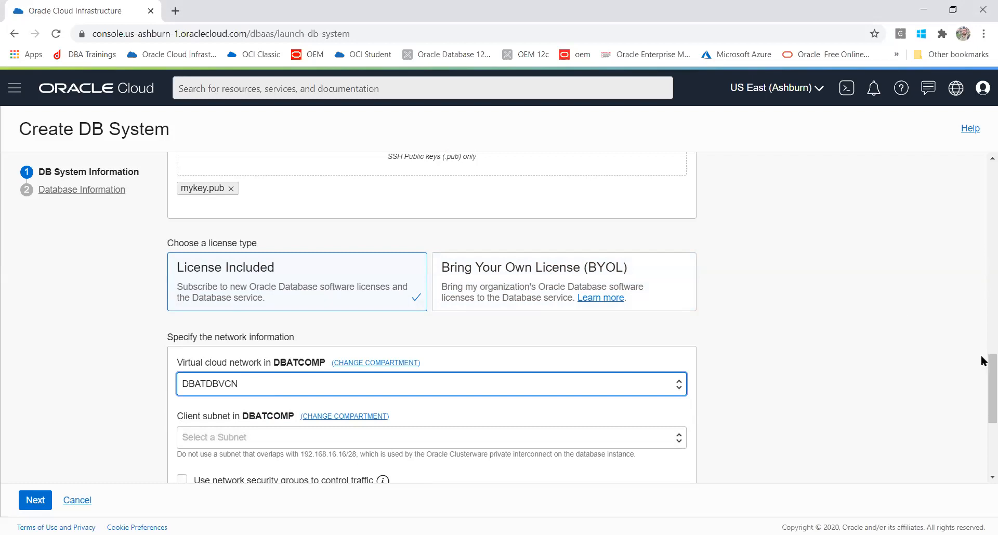
scroll(982, 401, "down", 1)
scroll(983, 401, "down", 1)
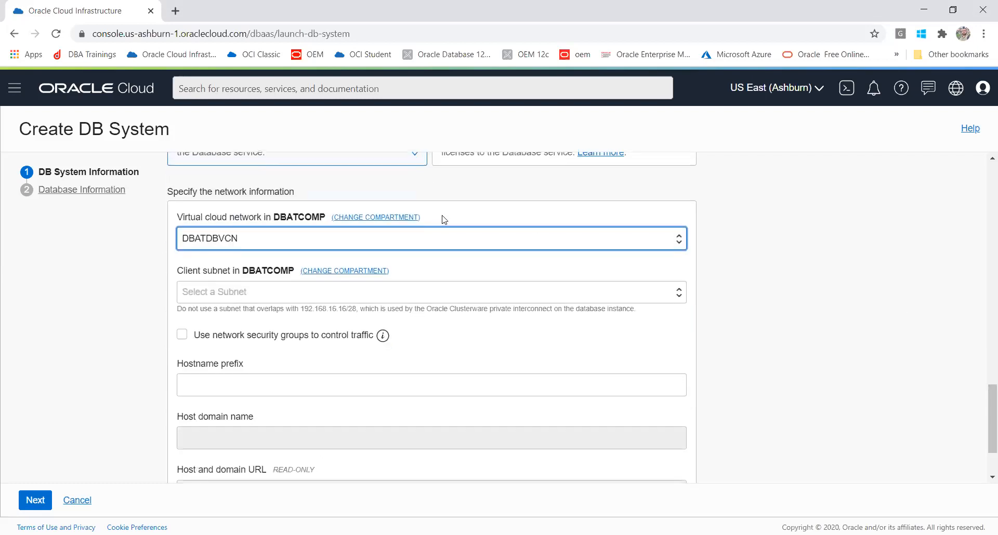
left_click(382, 241)
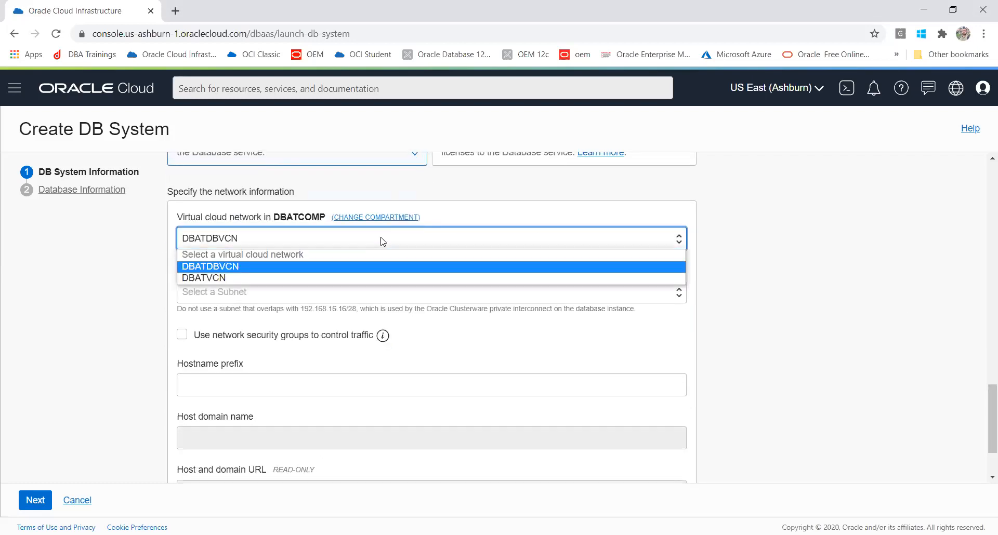
left_click(364, 278)
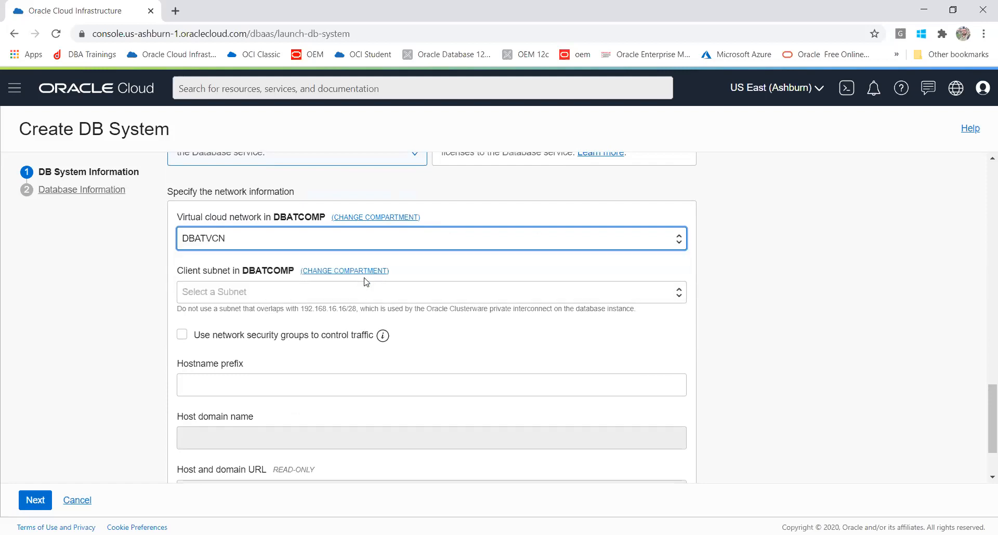
left_click(366, 294)
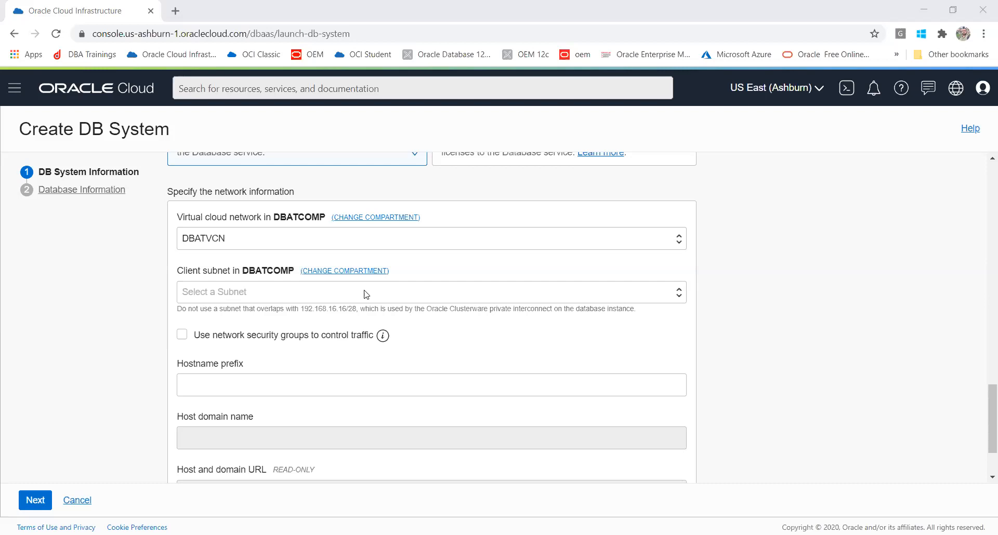
- Switch the network to DBATDBVCN with client subnet Public Subnet-DBATDBVCN(regional)
left_click(366, 294)
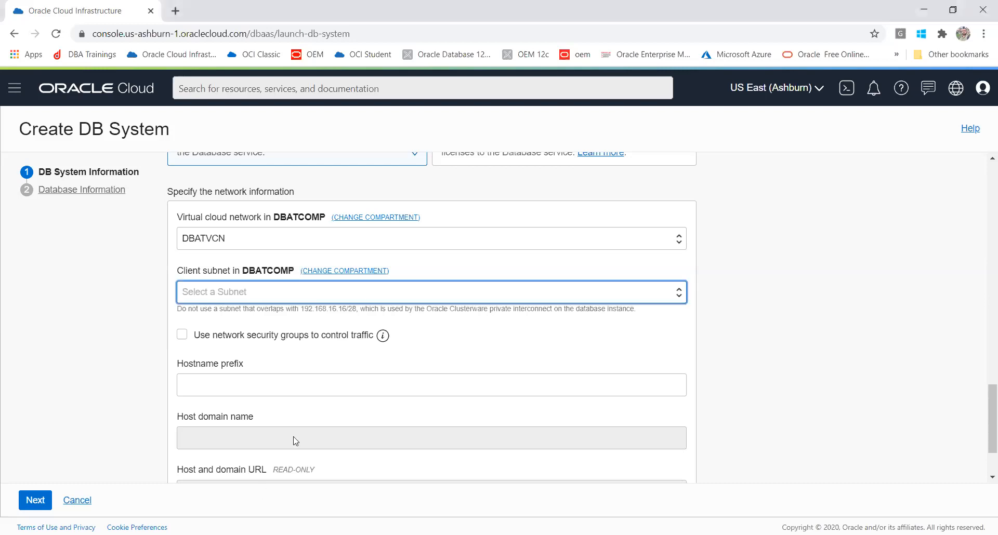
left_click(300, 298)
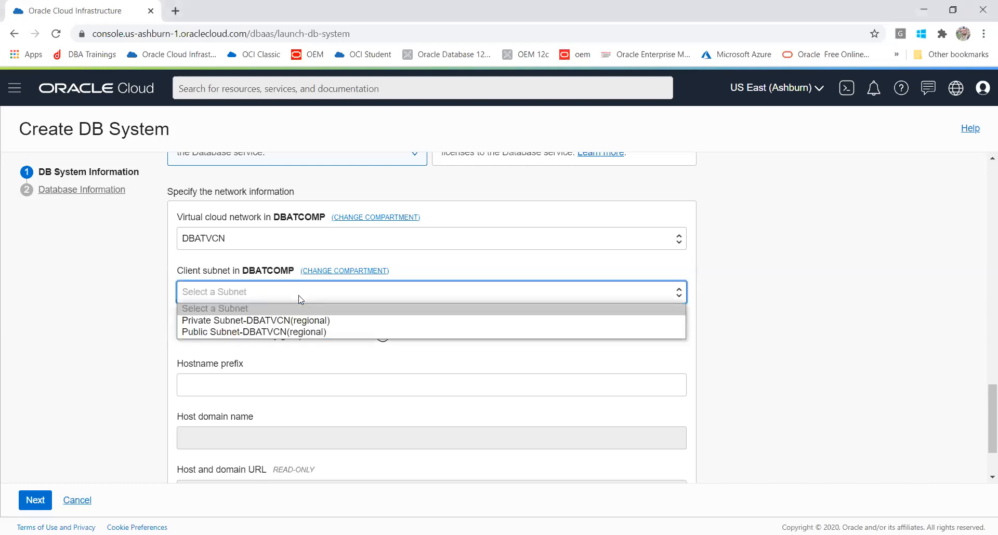
left_click(284, 333)
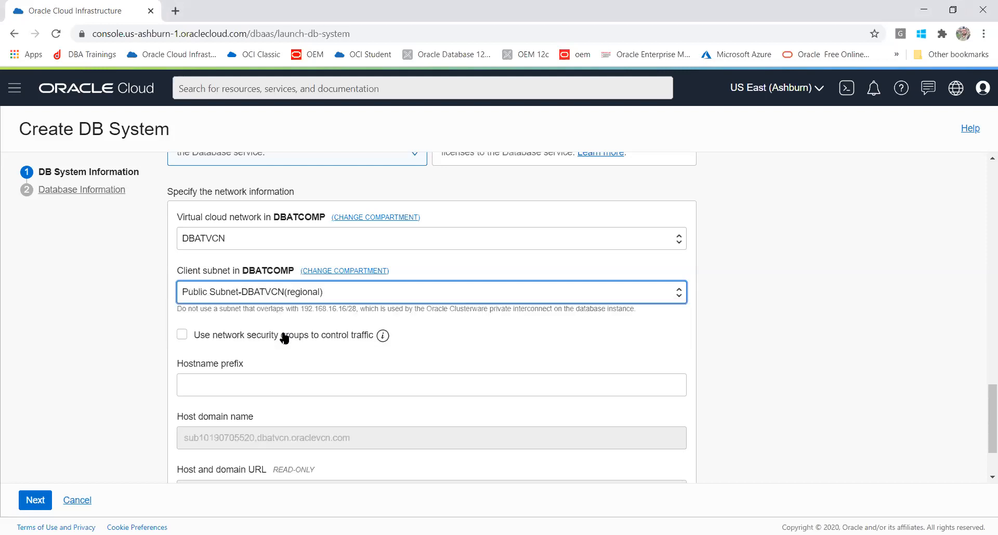
left_click(291, 248)
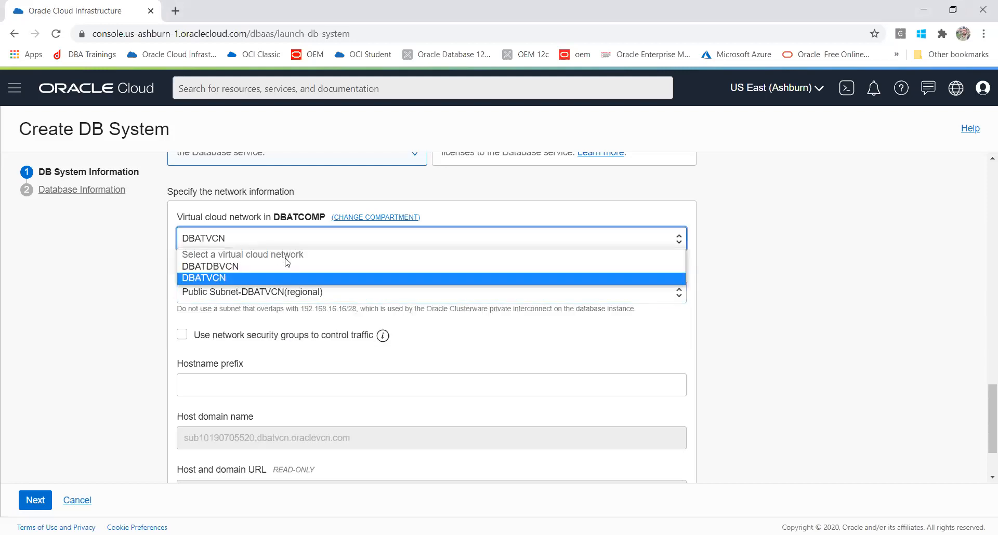
left_click(289, 266)
left_click(289, 293)
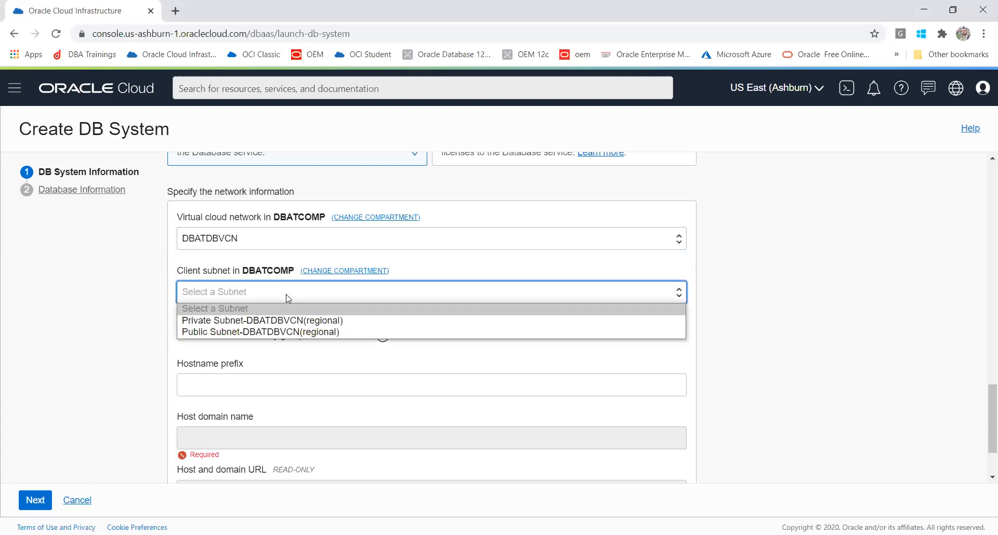
left_click(294, 332)
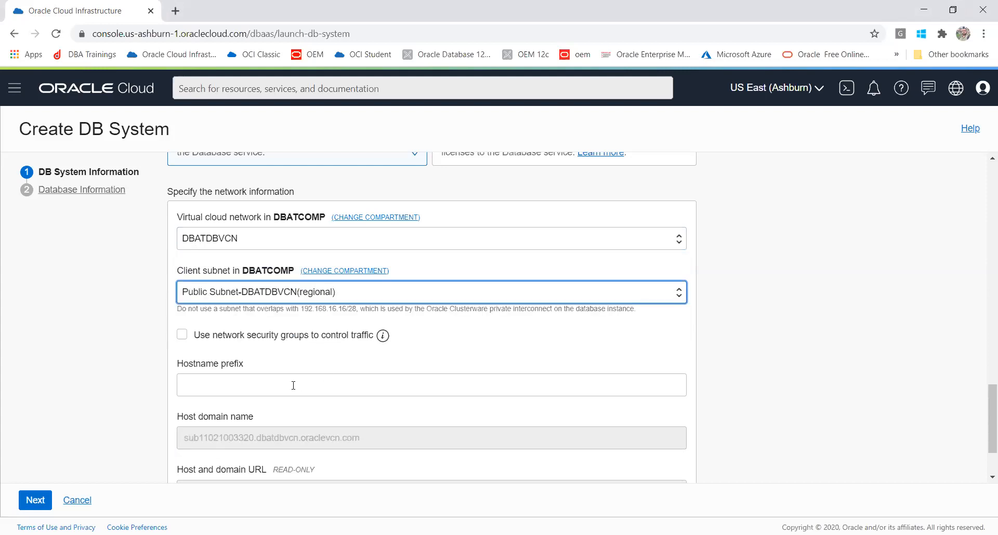
left_click(277, 388)
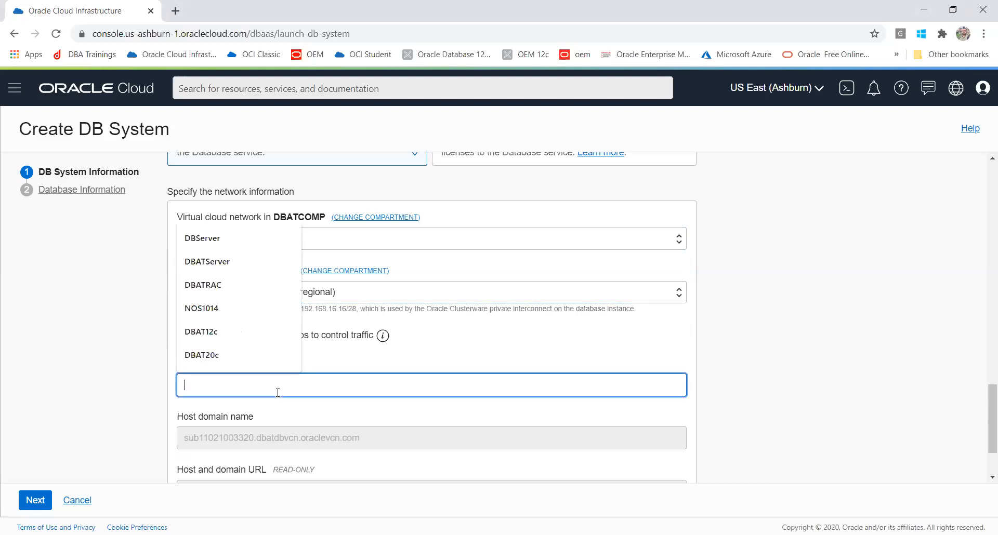
- Change the hostname prefix from the saved DBAT20c value to DBATDB
left_click(230, 354)
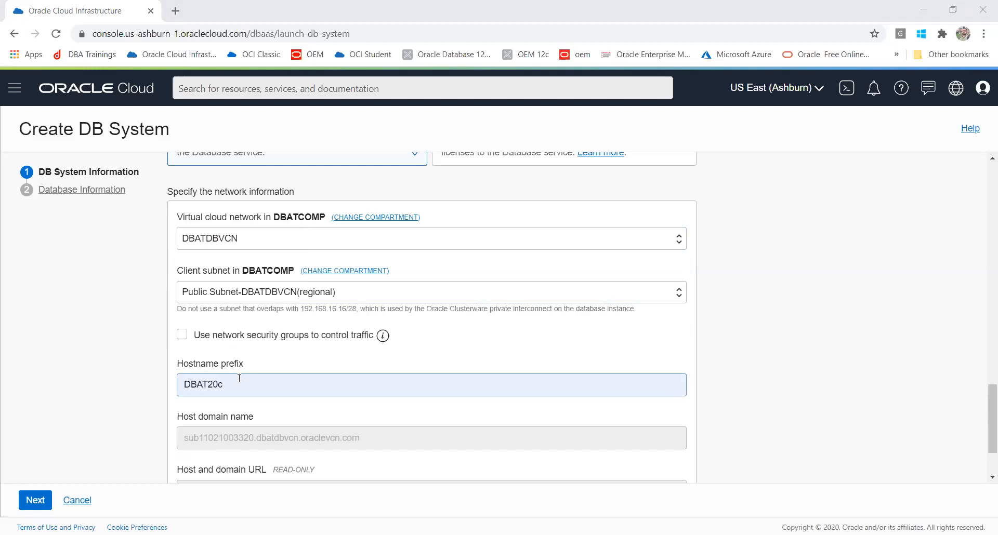
left_click(254, 386)
left_click_drag(254, 385, 99, 362)
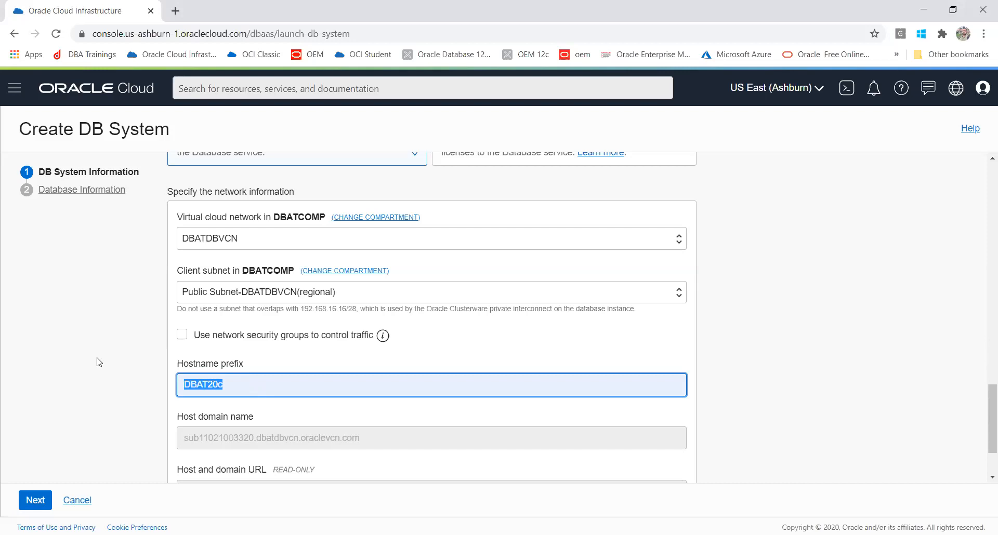
type("dba")
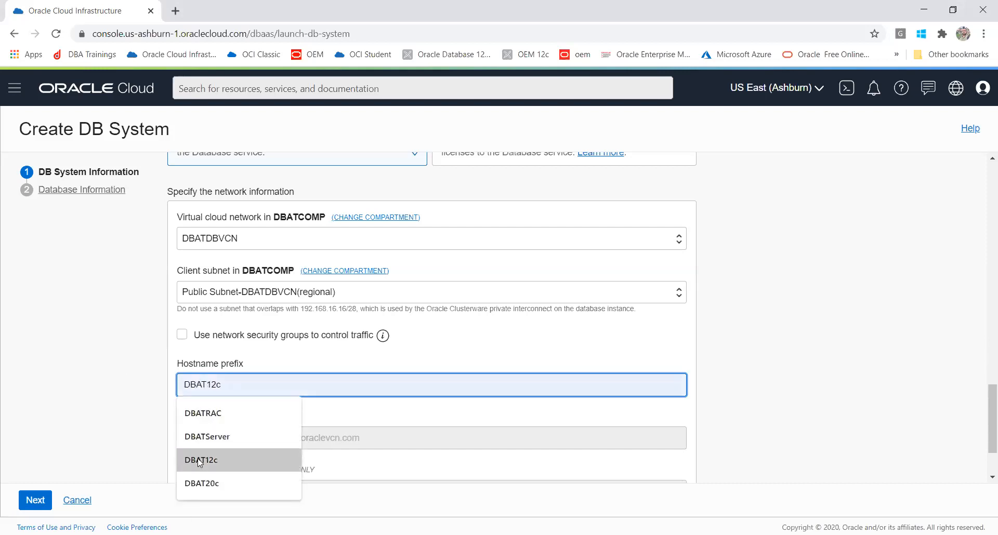
left_click(197, 482)
left_click_drag(225, 384, 211, 384)
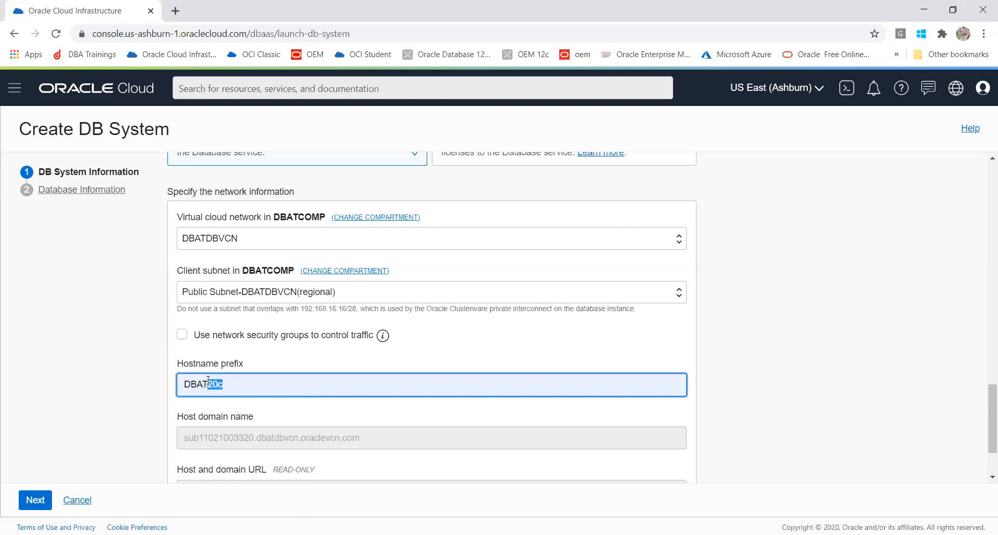
type("DB")
left_click(124, 422)
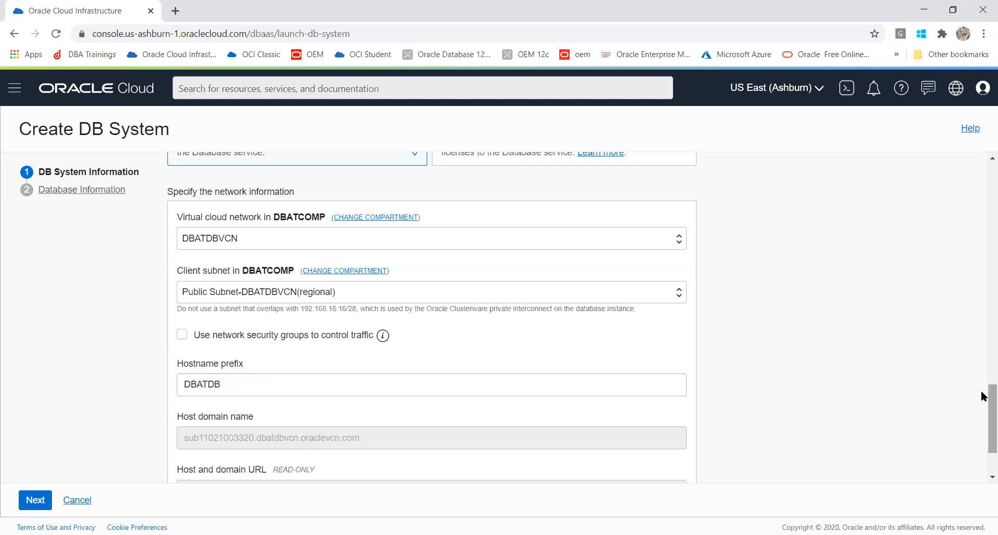
scroll(983, 440, "down", 2)
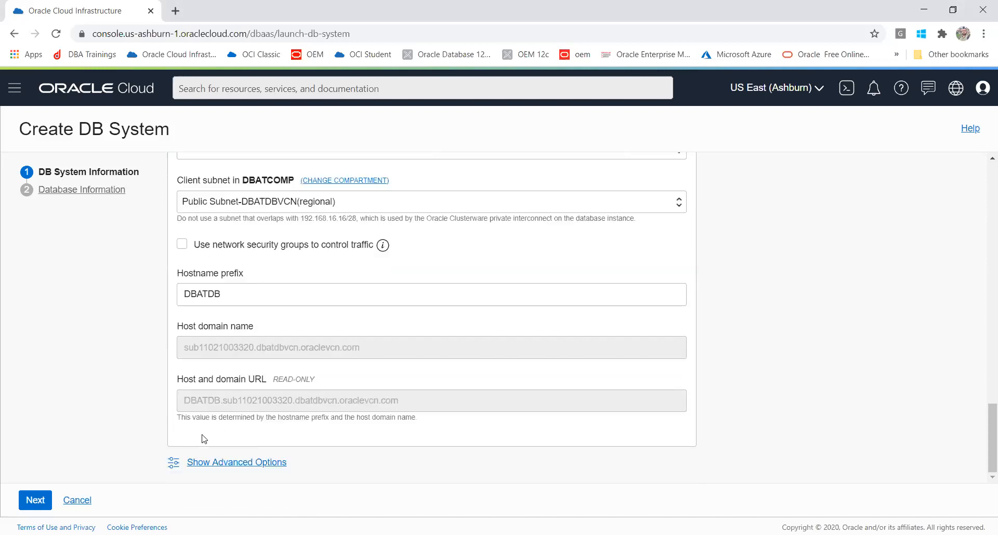
left_click(215, 463)
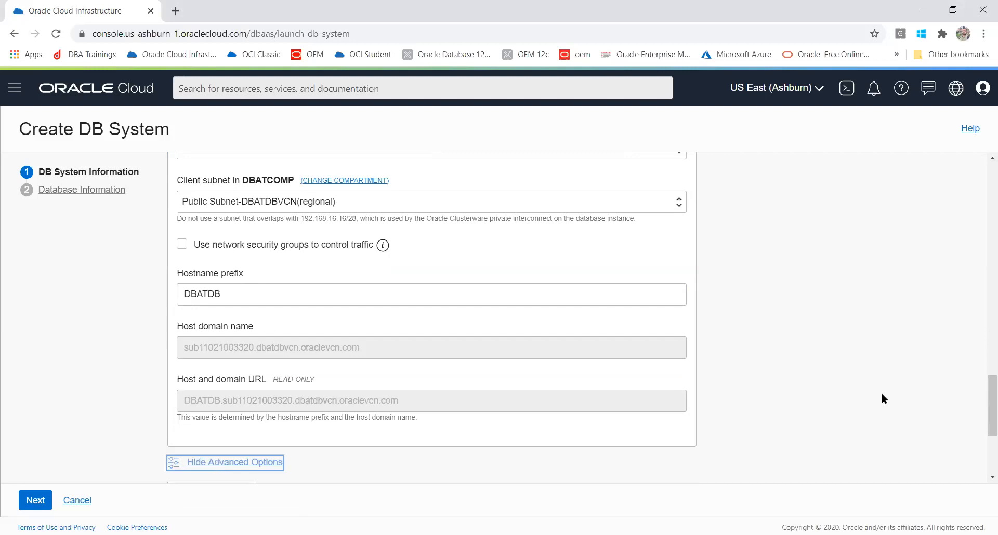
left_click_drag(981, 401, 981, 451)
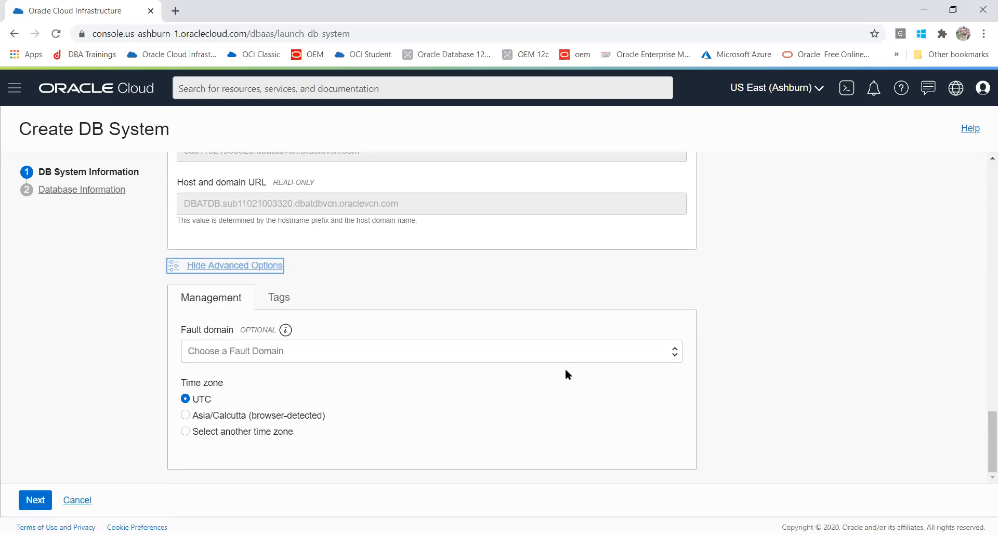
left_click(565, 353)
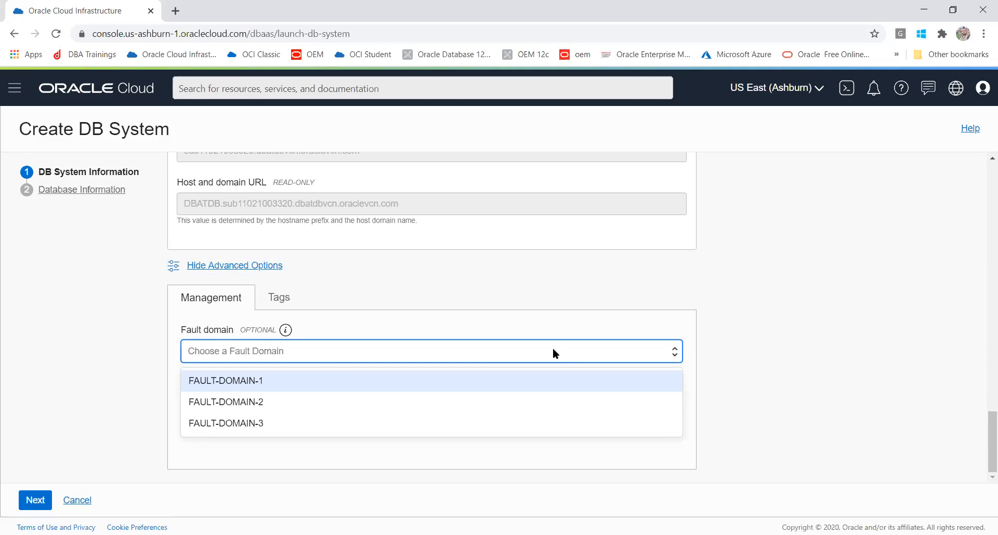
left_click(906, 289)
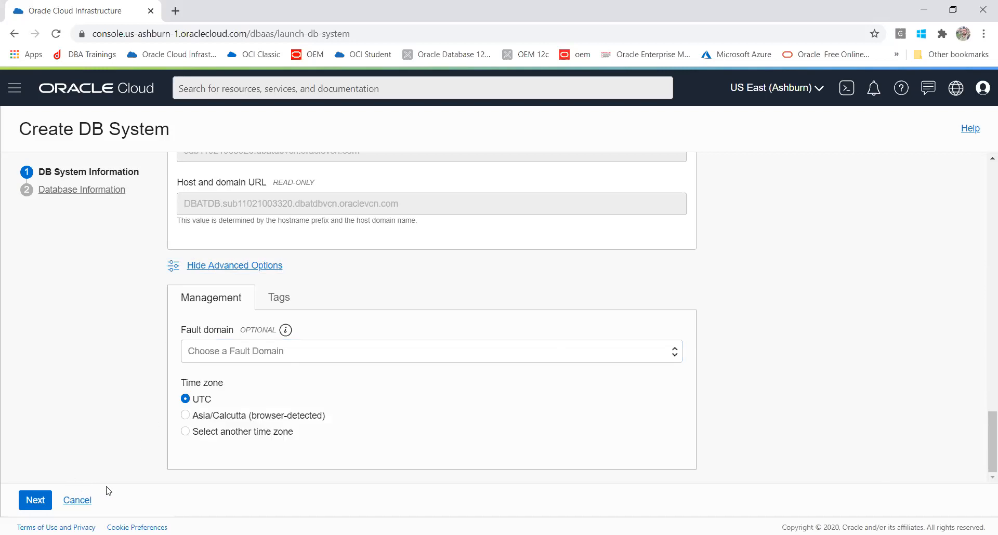
left_click(224, 266)
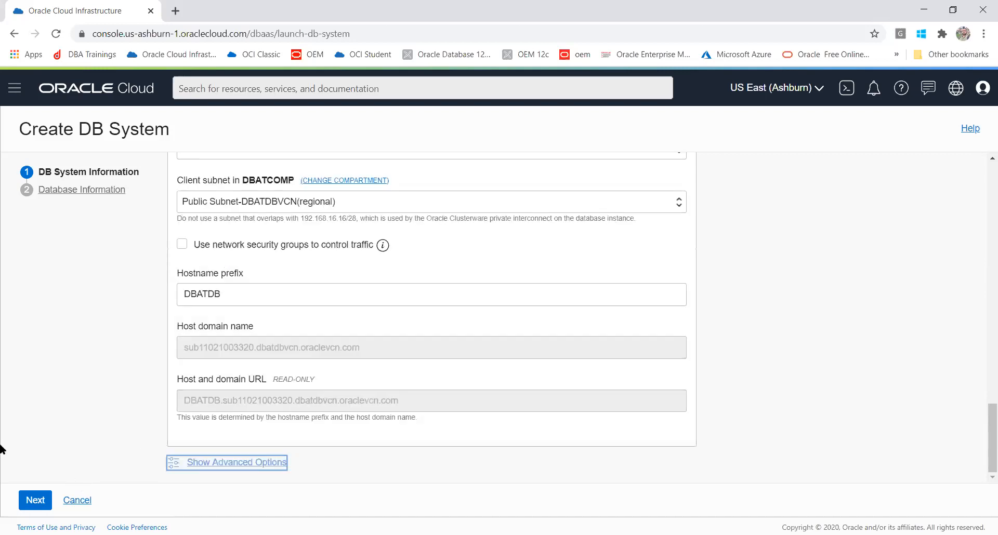
left_click(37, 502)
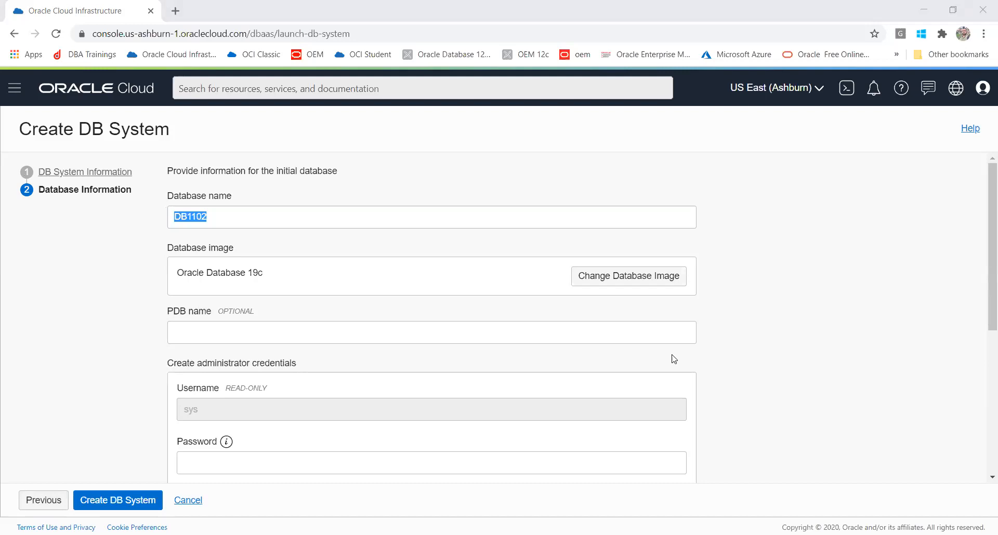
right_click(518, 181)
left_click(544, 189)
key("alt+Tab")
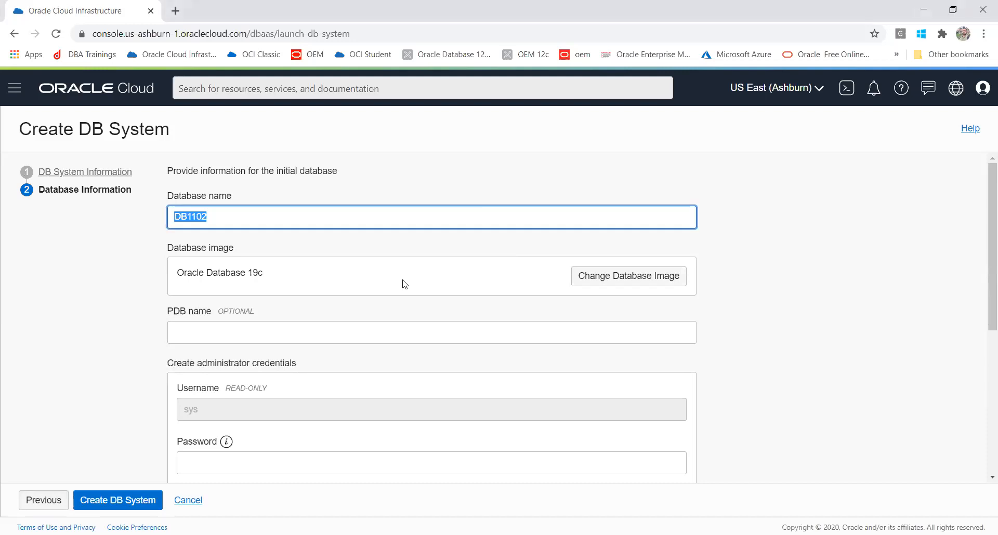
key("alt+Tab")
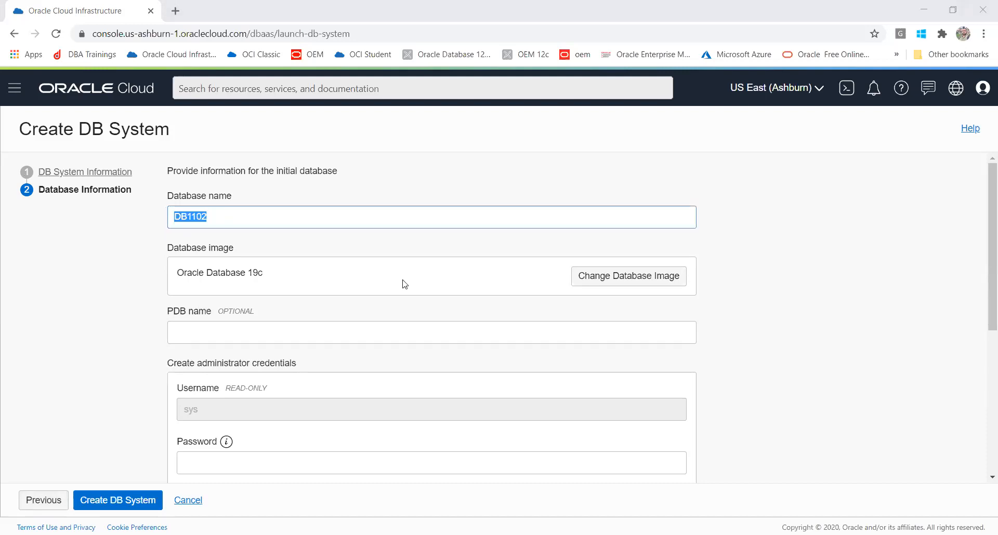
key("alt+Tab")
type("cdb1")
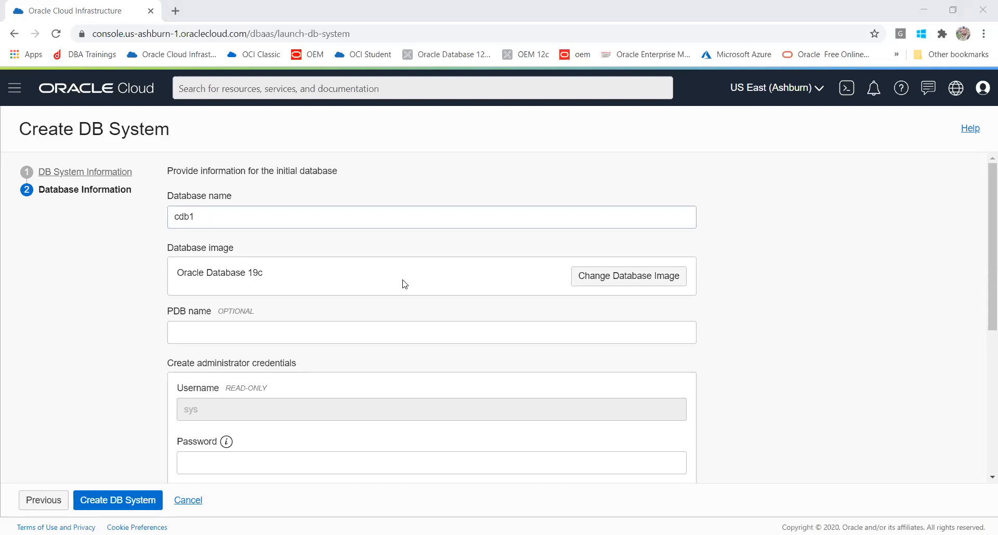
- Rename the database to dbatcdb and bring up the database software image choices
left_click(245, 218)
key("ctrl+a")
type("dbat")
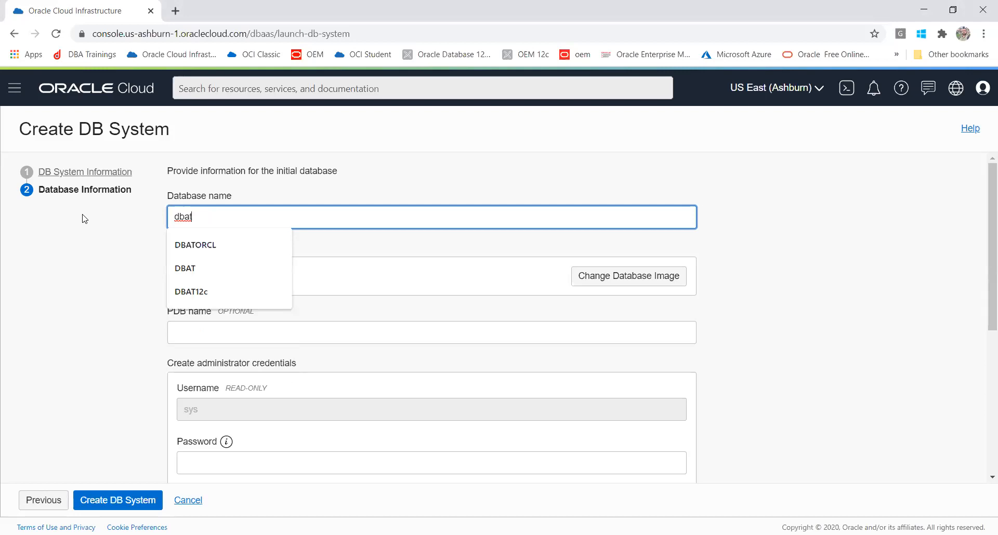
type("cdb")
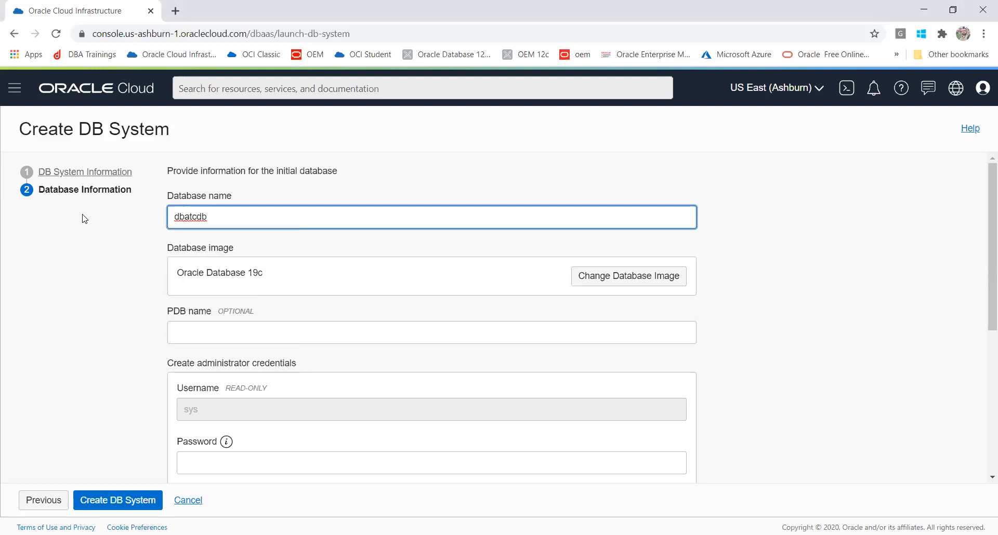
left_click(63, 255)
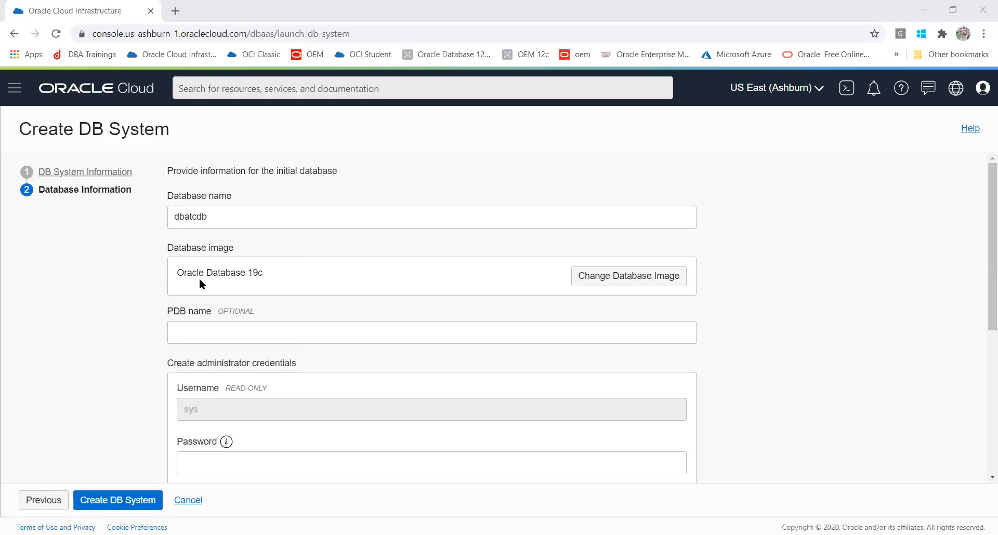
left_click(607, 243)
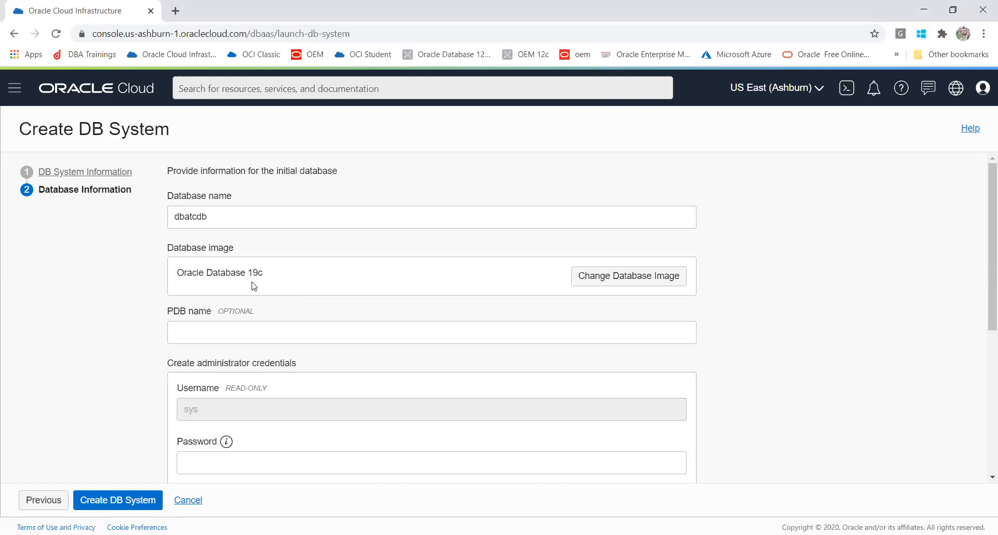
left_click(624, 286)
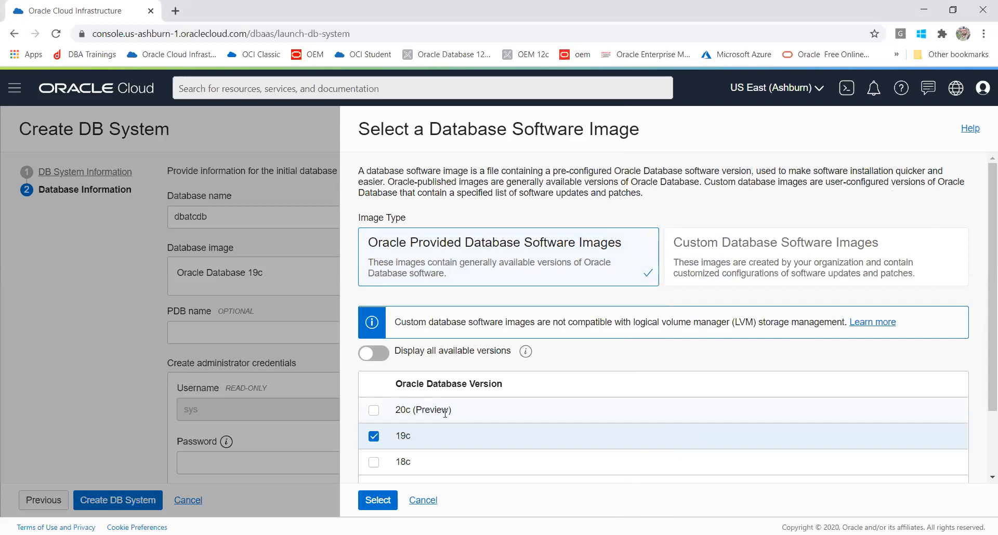
- Switch the database image to Oracle Database 20c (Preview) and rename the database to cdb1
left_click(375, 411)
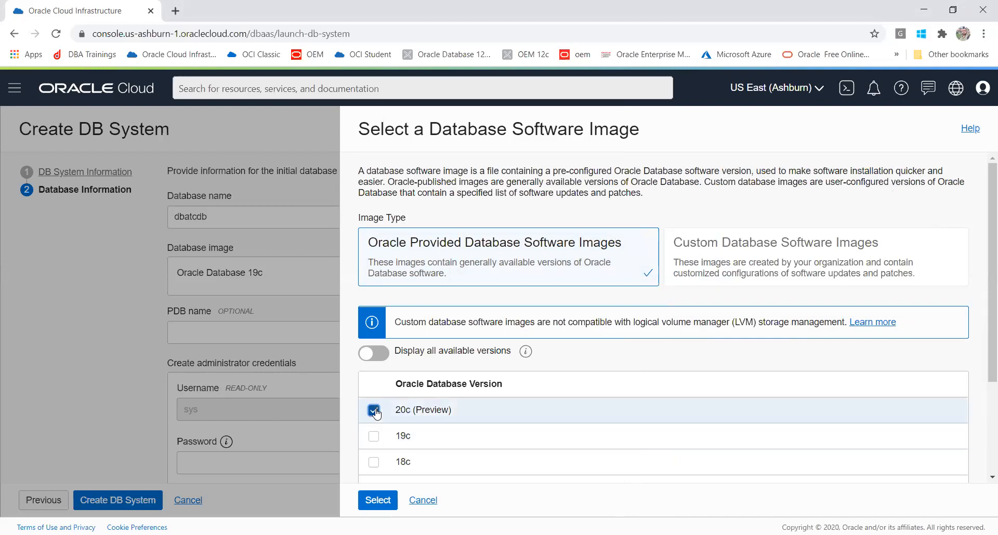
left_click(378, 501)
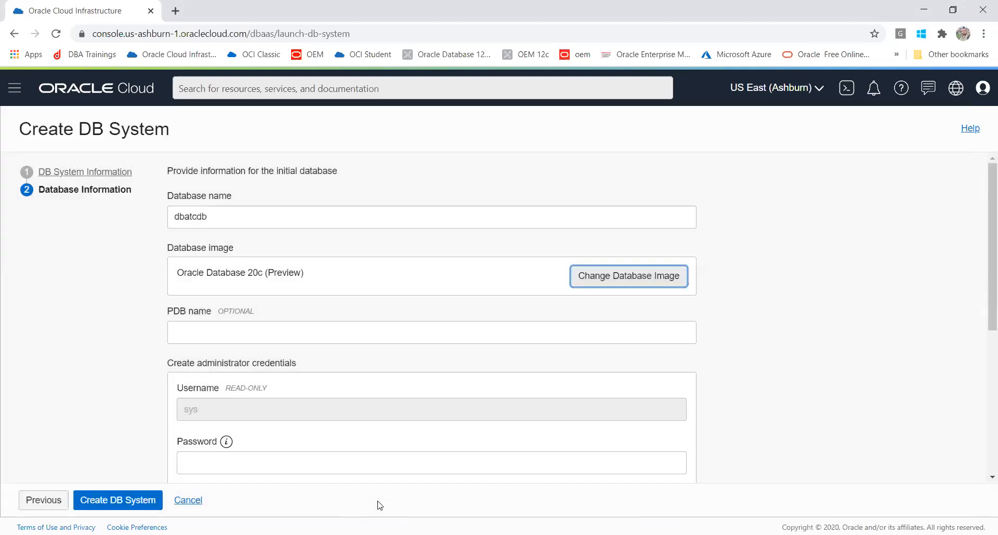
left_click_drag(238, 210, 157, 211)
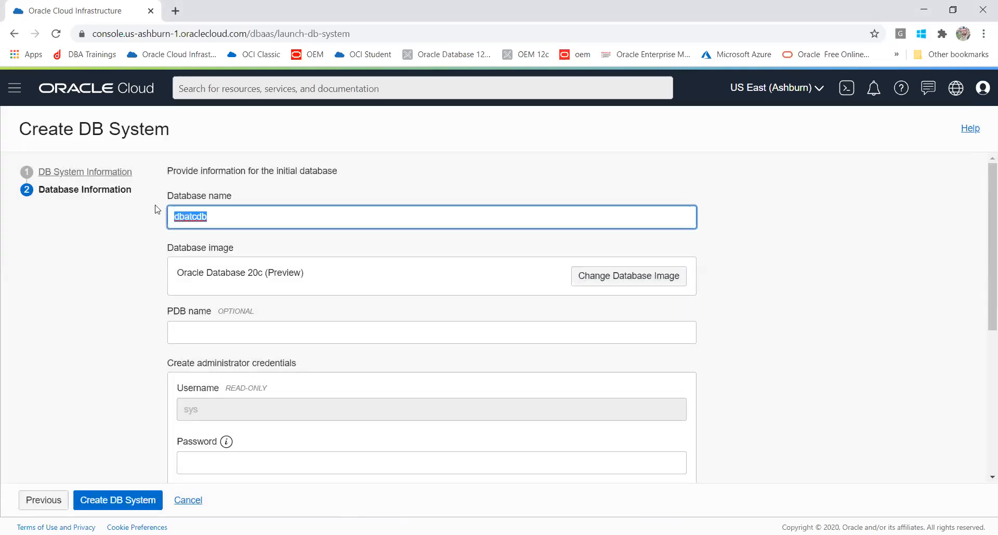
type("cdb1")
left_click(134, 250)
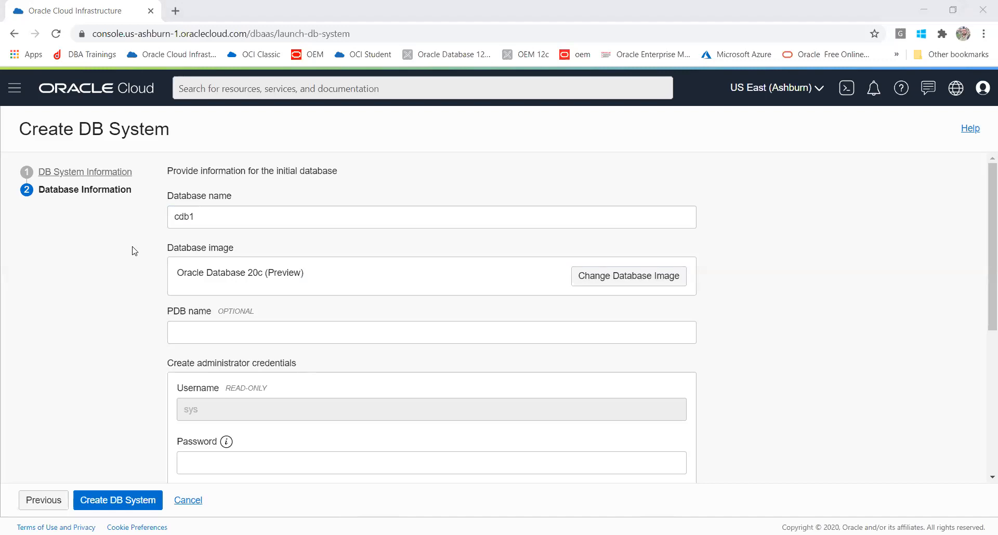
- Replace the database name cdb1 with dbatcdb1
left_click(180, 218)
left_click(212, 213)
left_click(134, 208)
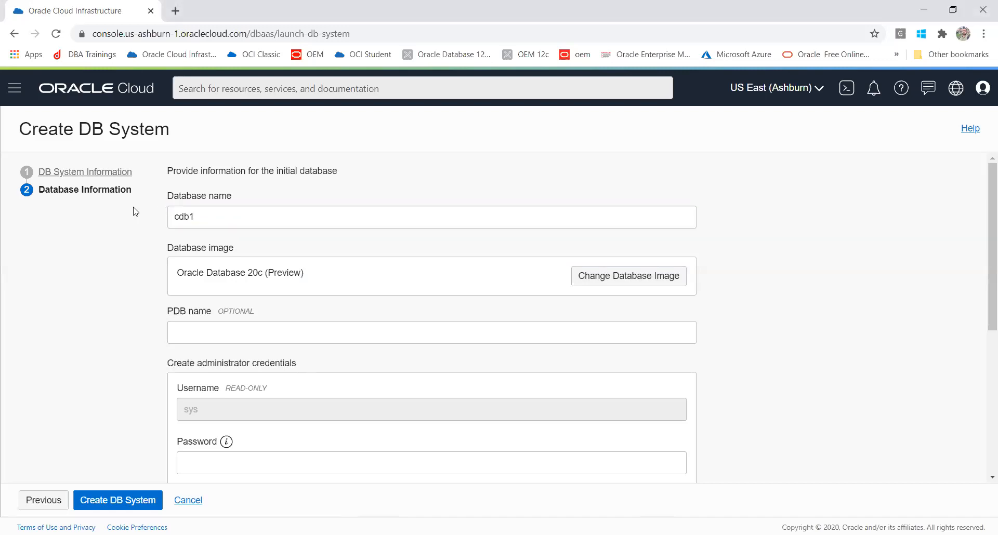
left_click_drag(196, 218, 143, 224)
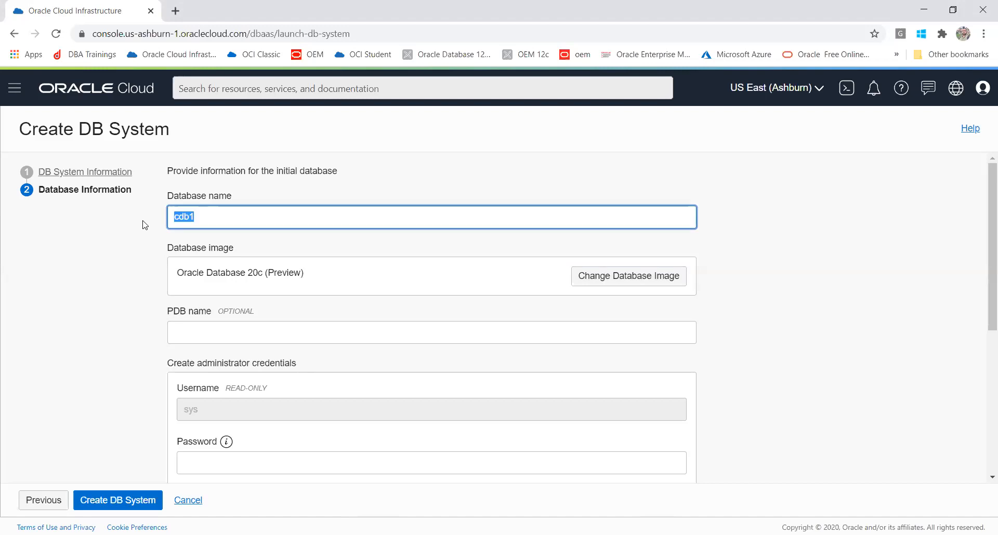
type("dbatcd")
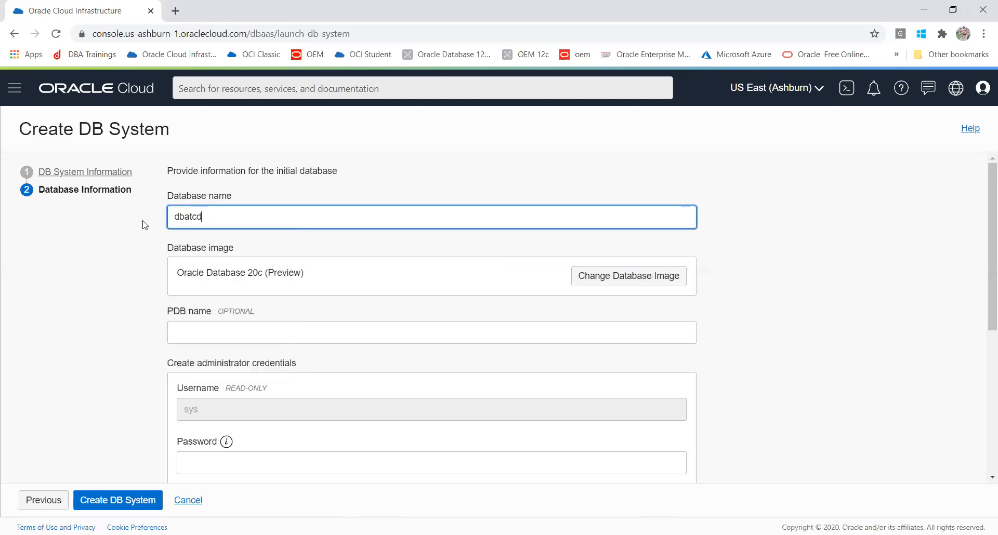
type("b1")
- Enter pdb1 as the PDB name
left_click(193, 338)
type("p")
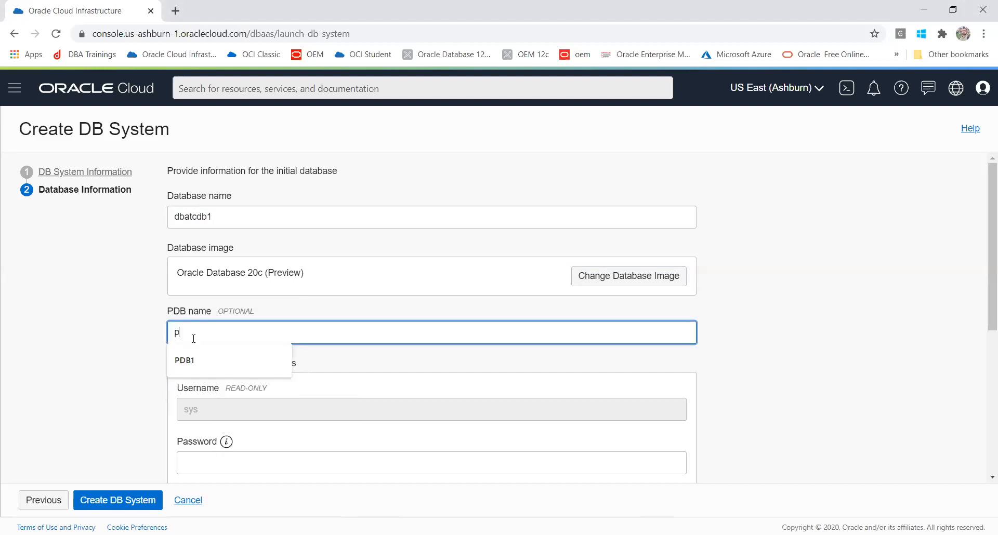
type("db1")
left_click(115, 371)
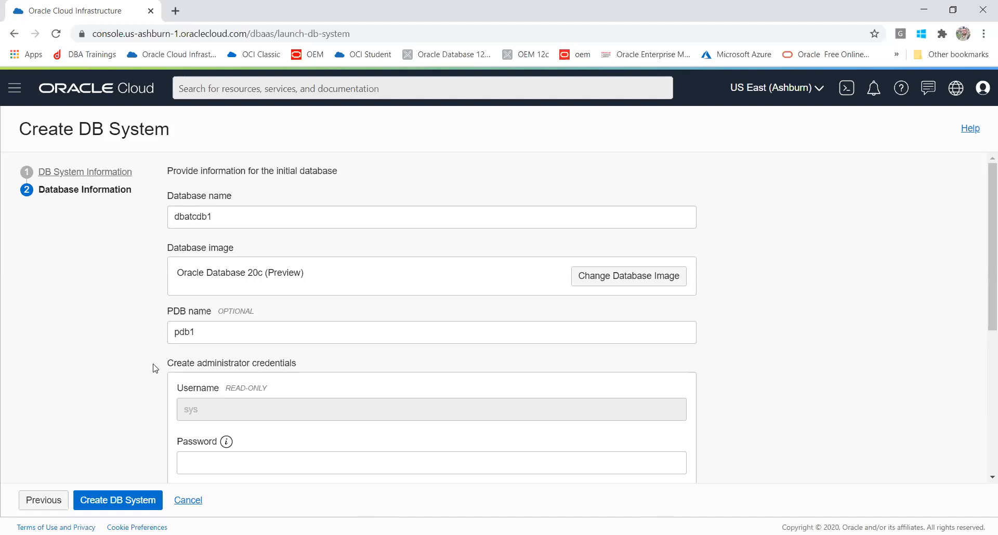
- Show all available versions and apply the Oracle Database 20.3.0.0 (Preview) image
left_click(599, 275)
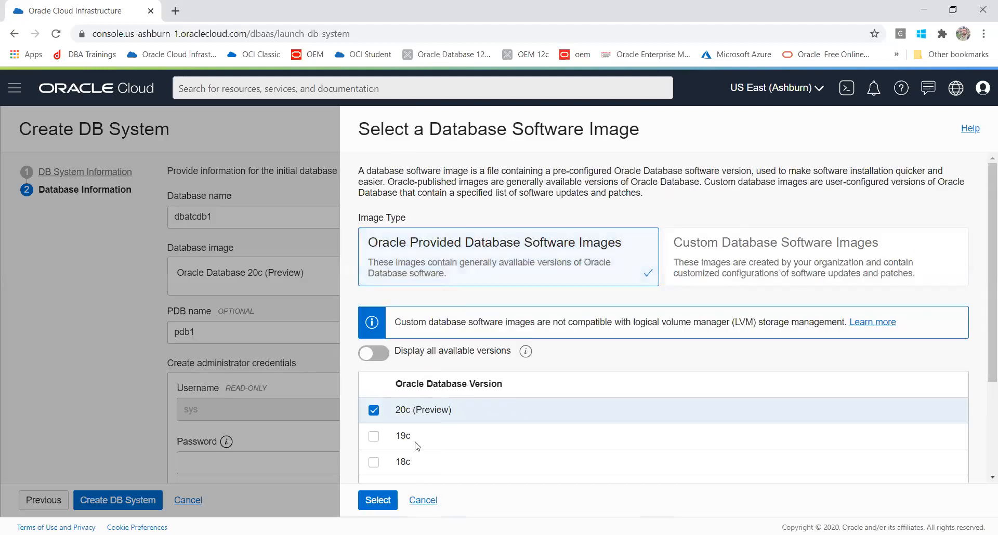
left_click(390, 357)
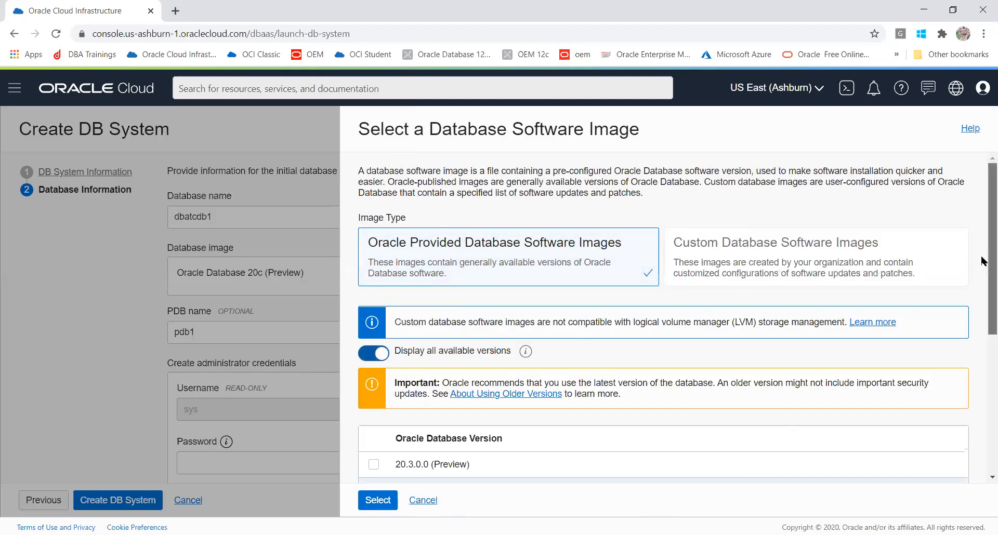
scroll(983, 281, "down", 3)
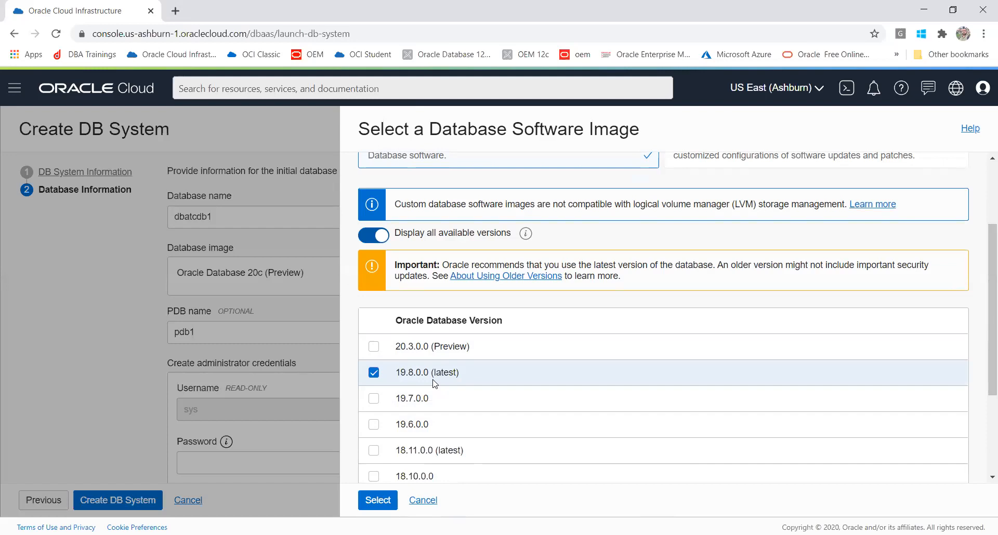
left_click(375, 347)
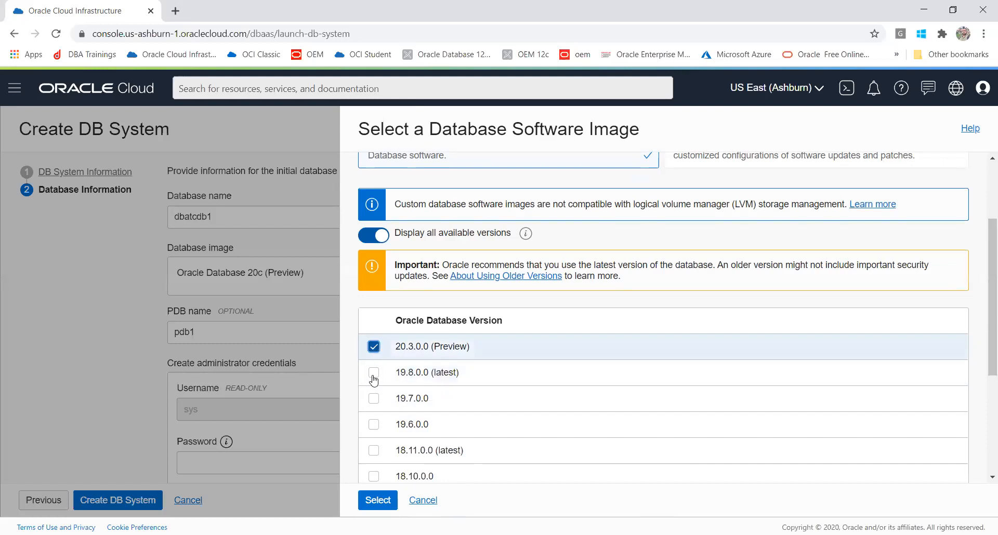
left_click(377, 500)
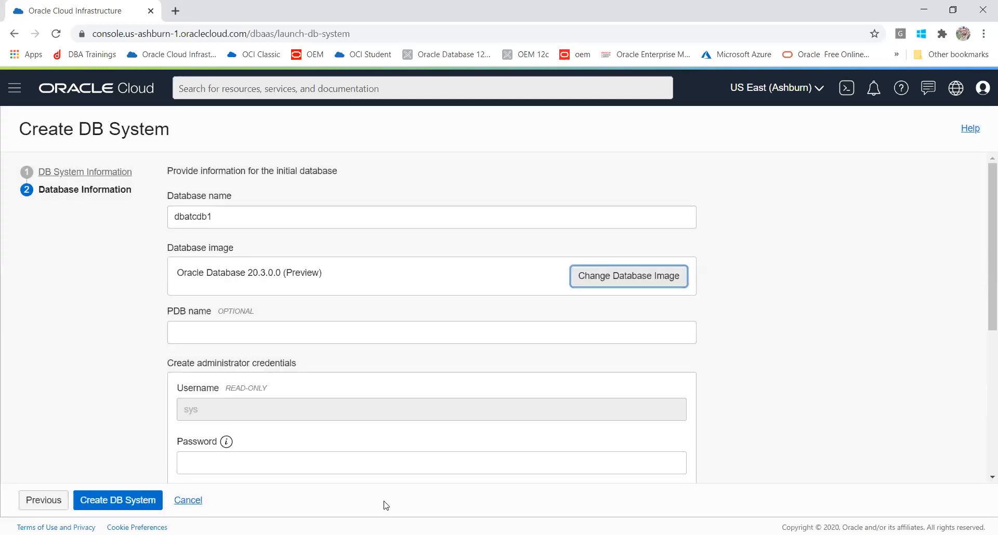
- Fill in pdb1 as the PDB name again and close the autofill list
left_click(240, 335)
type("pdb")
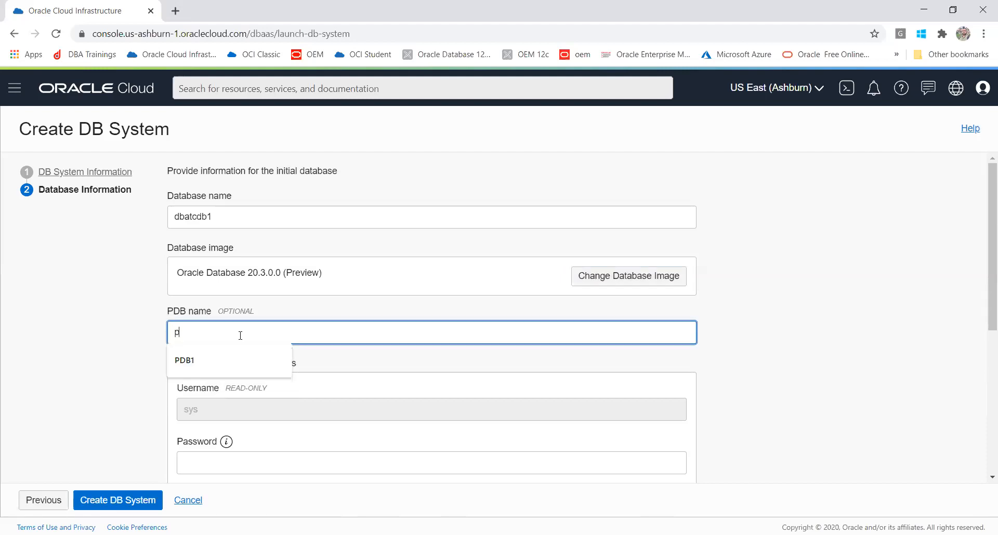
type("1")
left_click(78, 345)
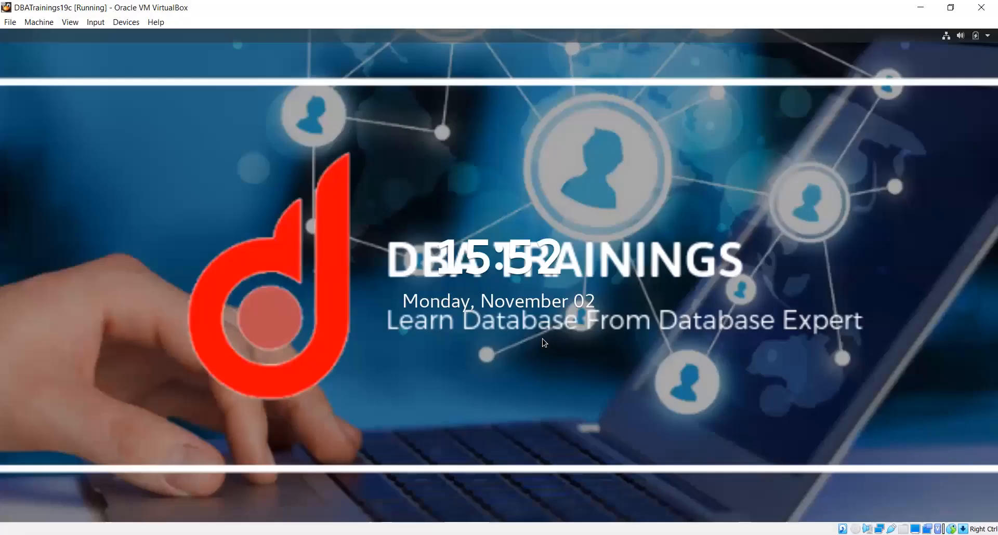
- Unlock the DBATrainings19c virtual machine with the user's password and return keyboard control to the host
key("Return")
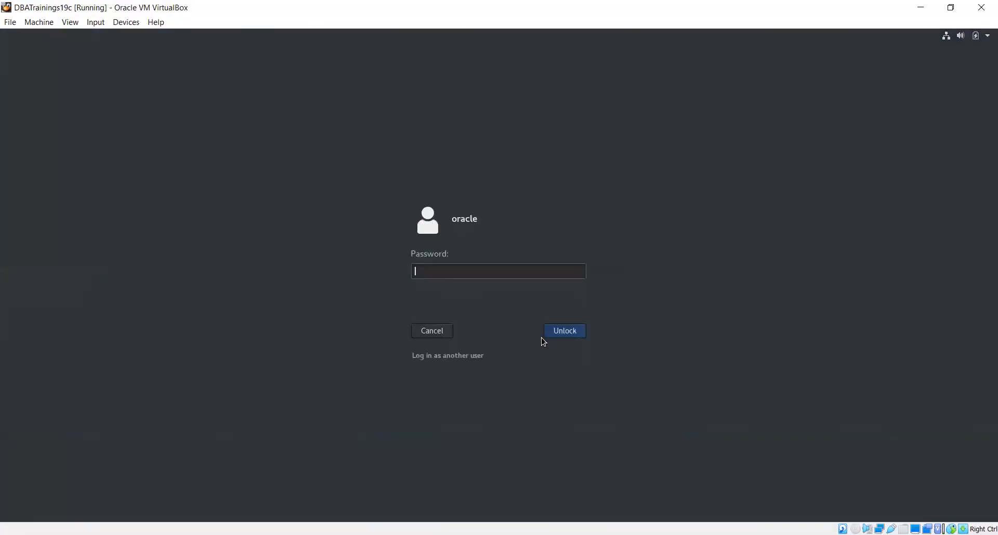
type("oracle")
key("Return")
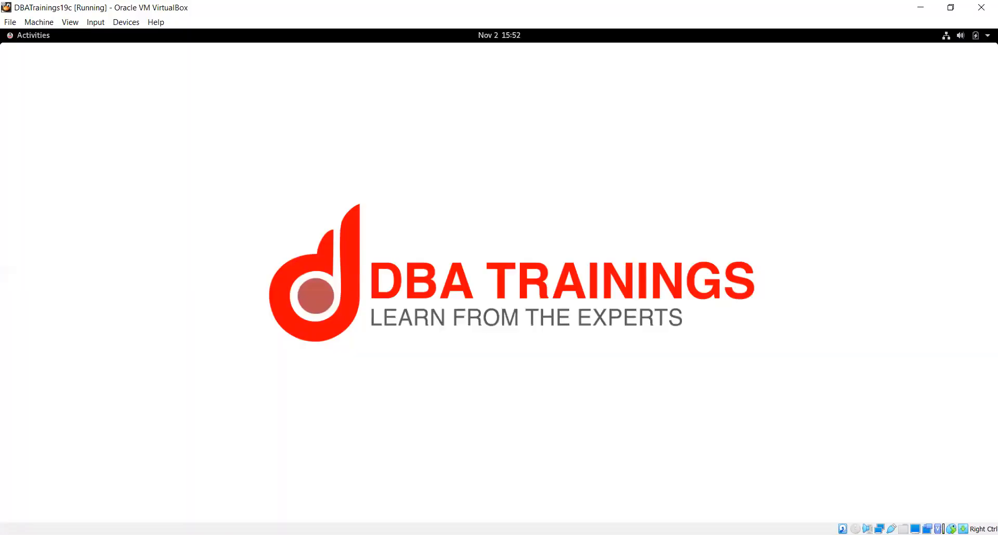
key("alt+Tab")
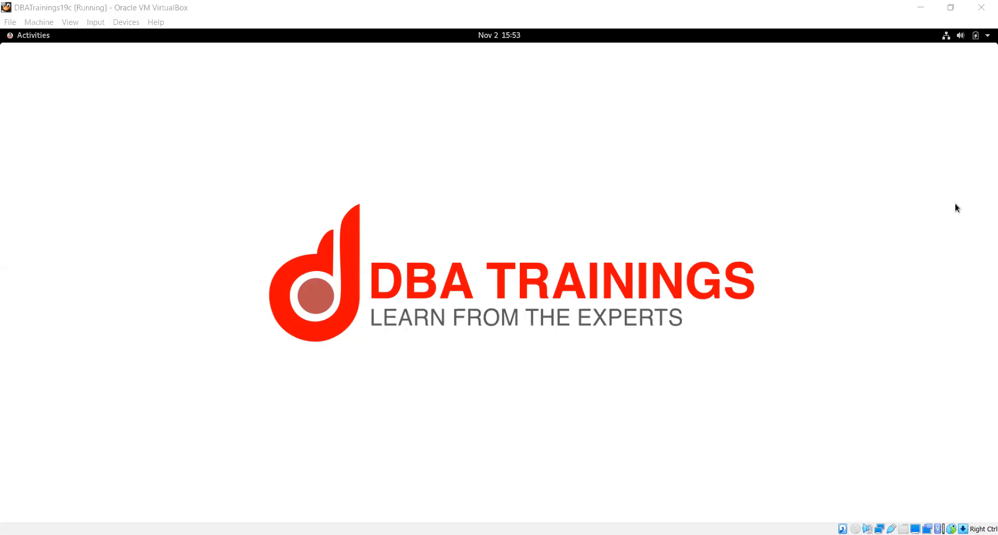
- Bring the DBATrainings19c virtual machine window in VirtualBox into focus
left_click(919, 229)
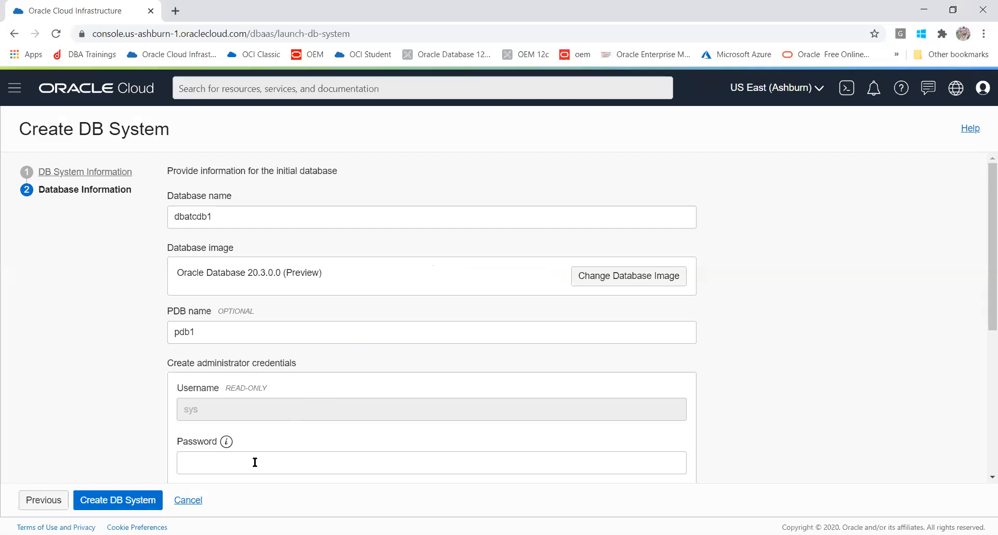
- Paste the saved administrator password into the Password field and scroll down toward Confirm password
left_click(255, 463)
key("ctrl+v")
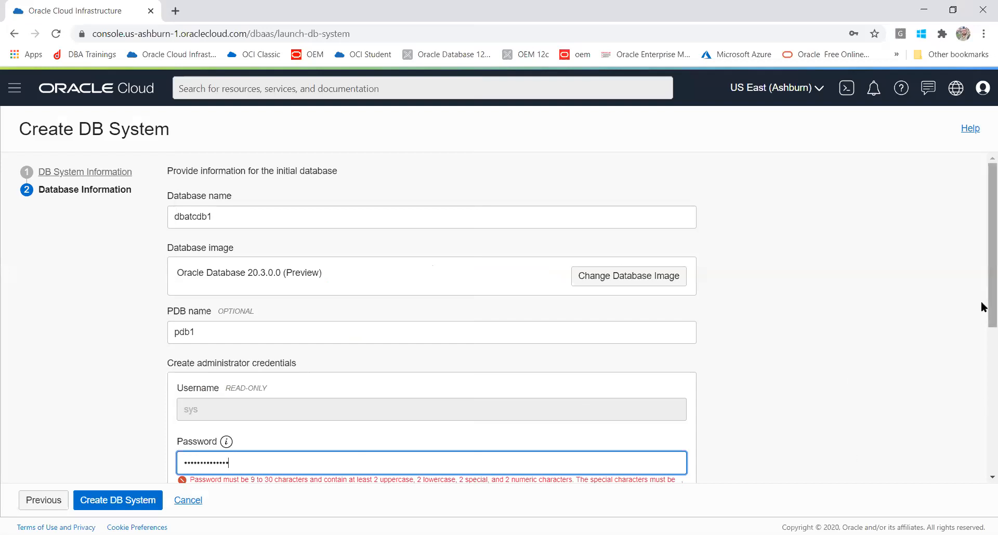
scroll(984, 326, "down", 1)
scroll(982, 327, "down", 1)
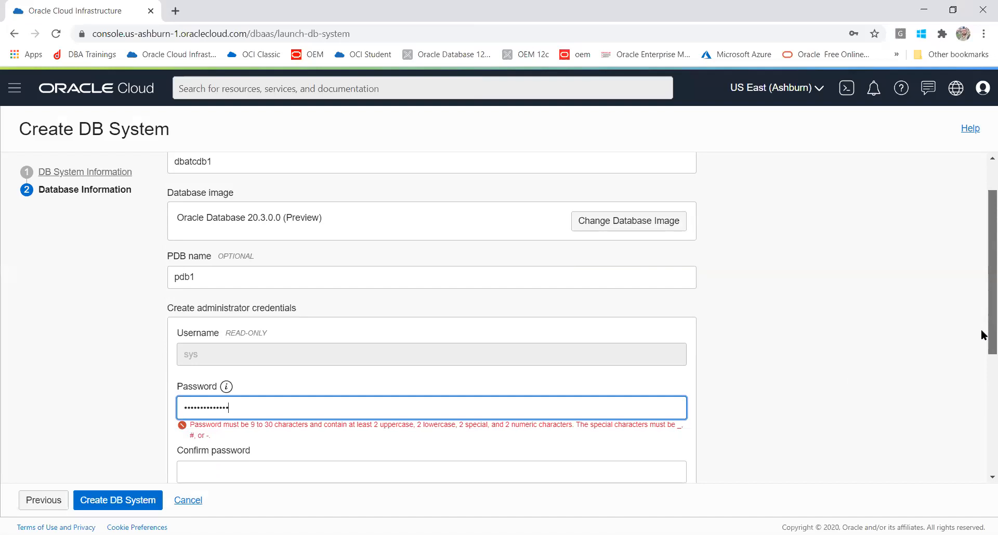
key("alt+Tab")
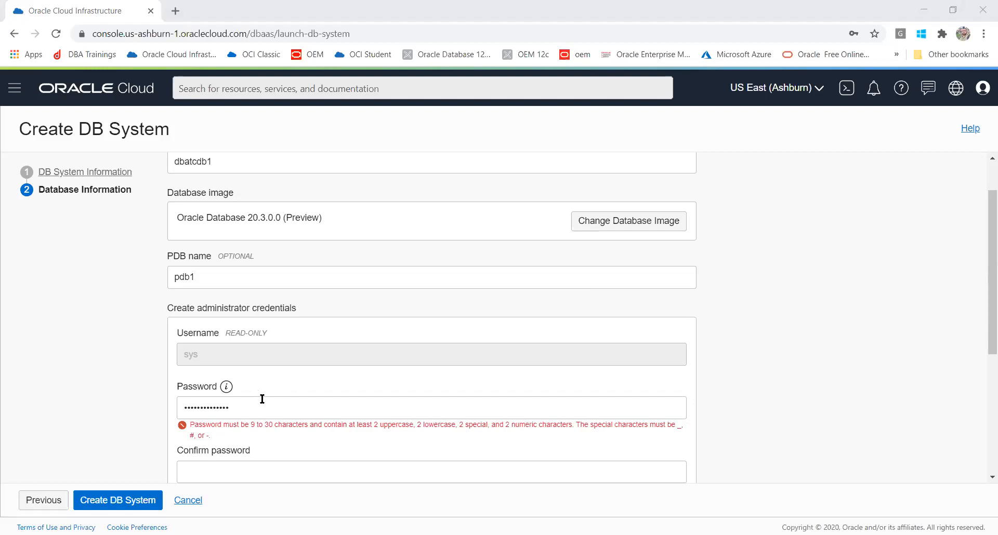
- Replace the admin password with a rule-compliant one and fill Confirm password with the same value
left_click_drag(262, 398, 63, 397)
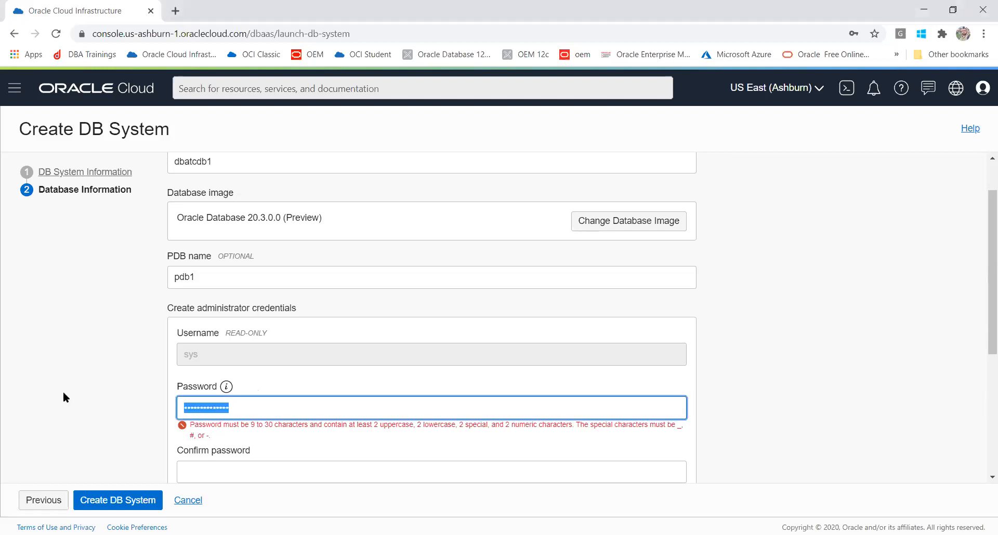
key("ctrl+v")
left_click(196, 458)
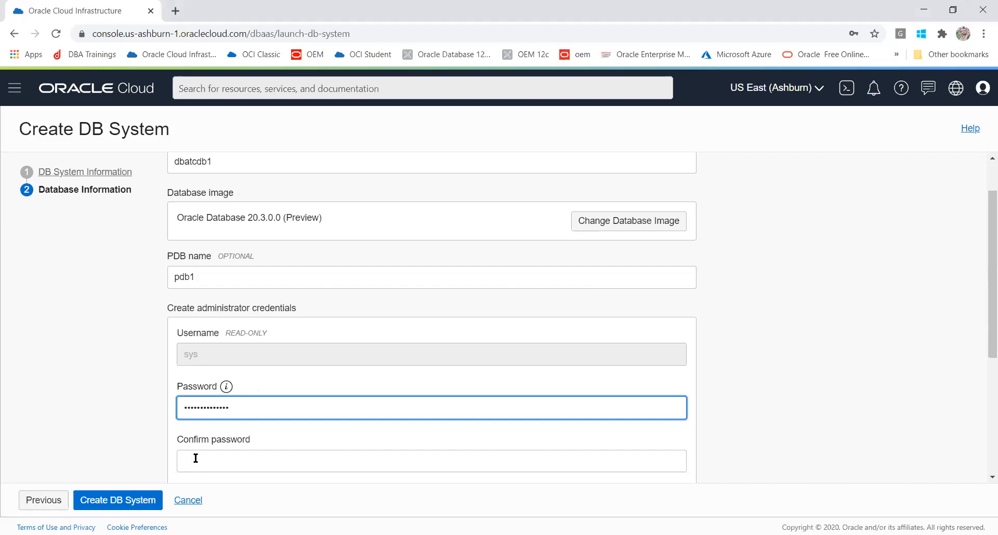
left_click(195, 458)
key("ctrl+v")
left_click(49, 438)
left_click_drag(981, 251, 982, 391)
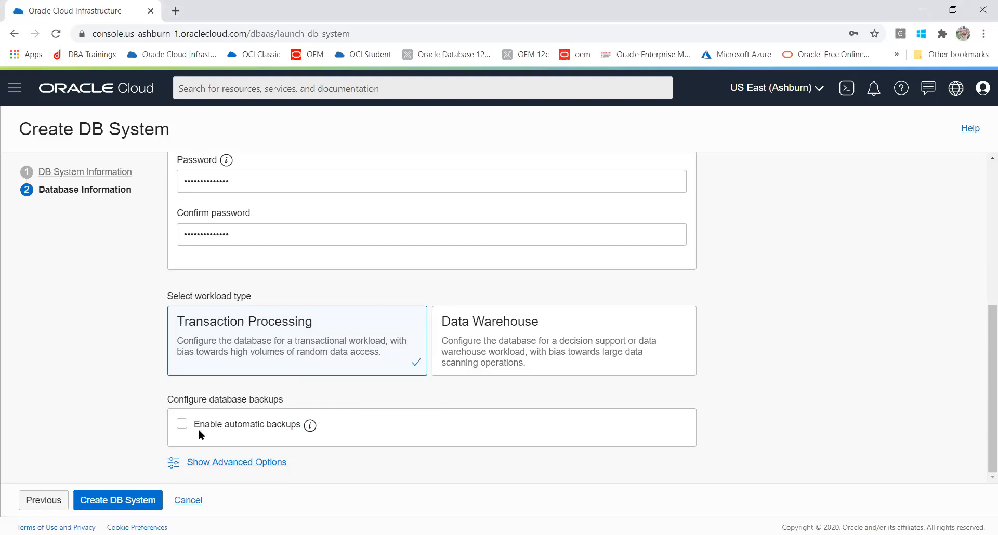
left_click(182, 424)
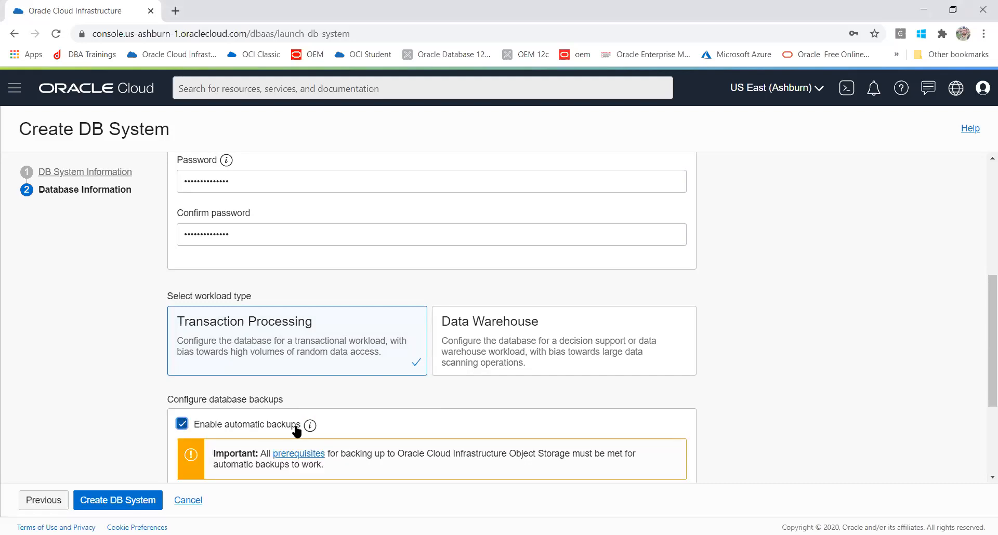
left_click_drag(981, 300, 981, 375)
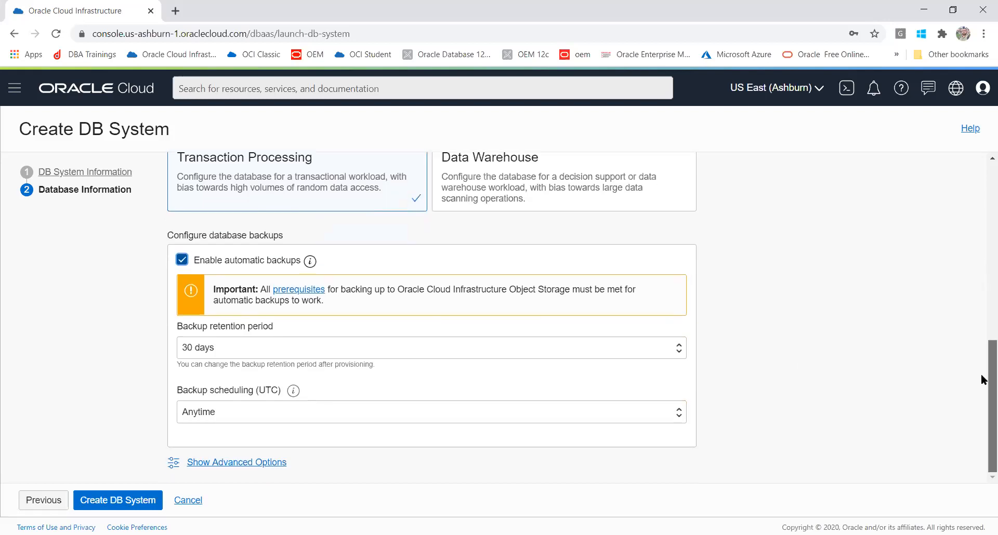
left_click(307, 348)
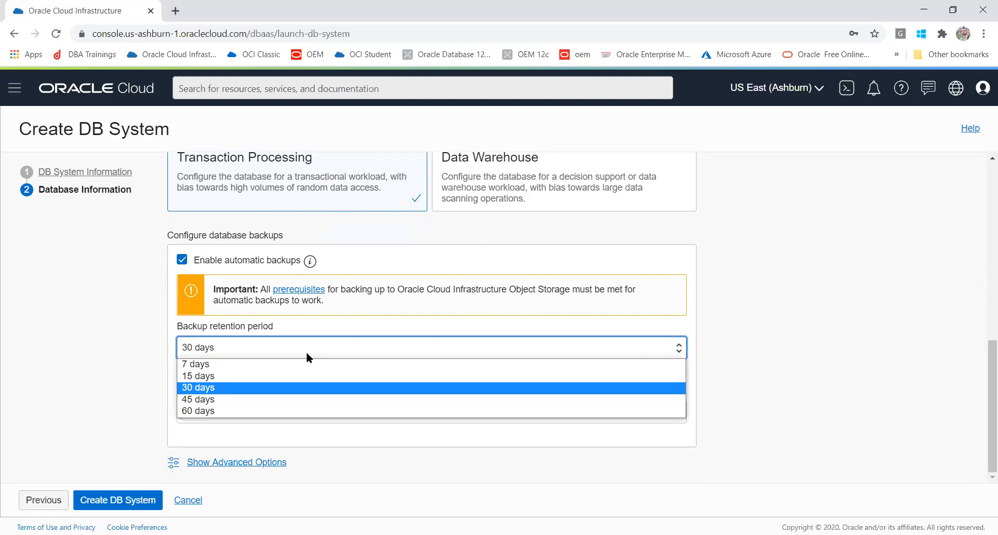
left_click(282, 387)
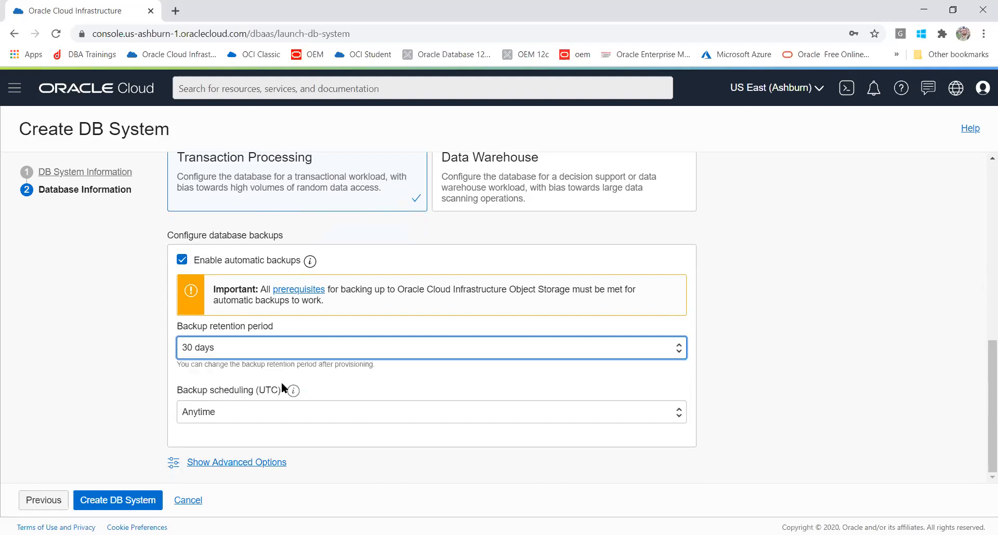
left_click(254, 413)
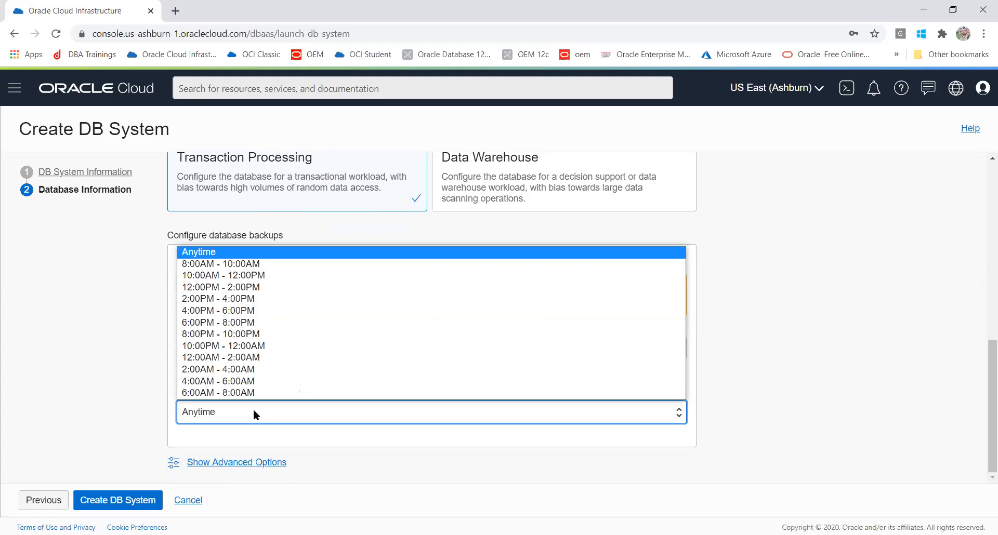
left_click(196, 249)
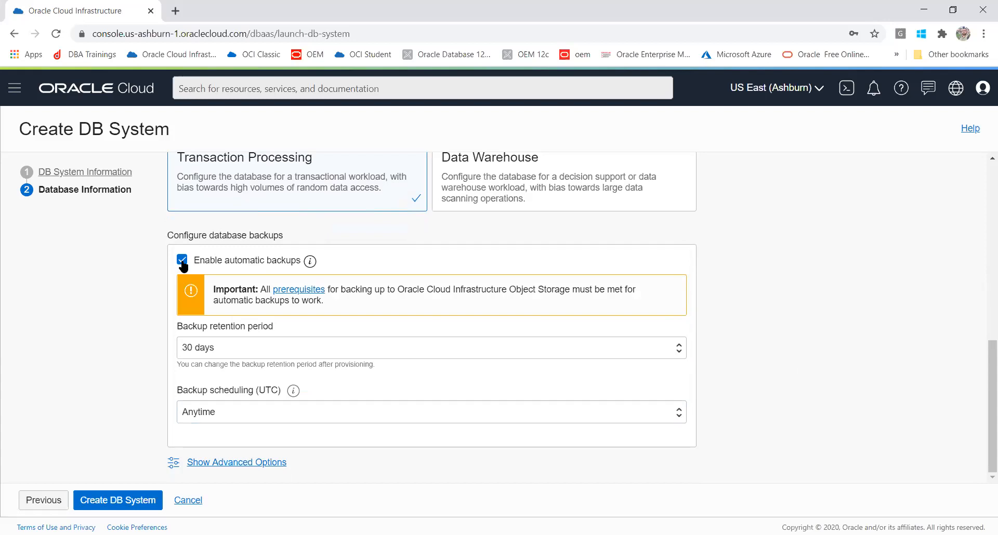
left_click(182, 260)
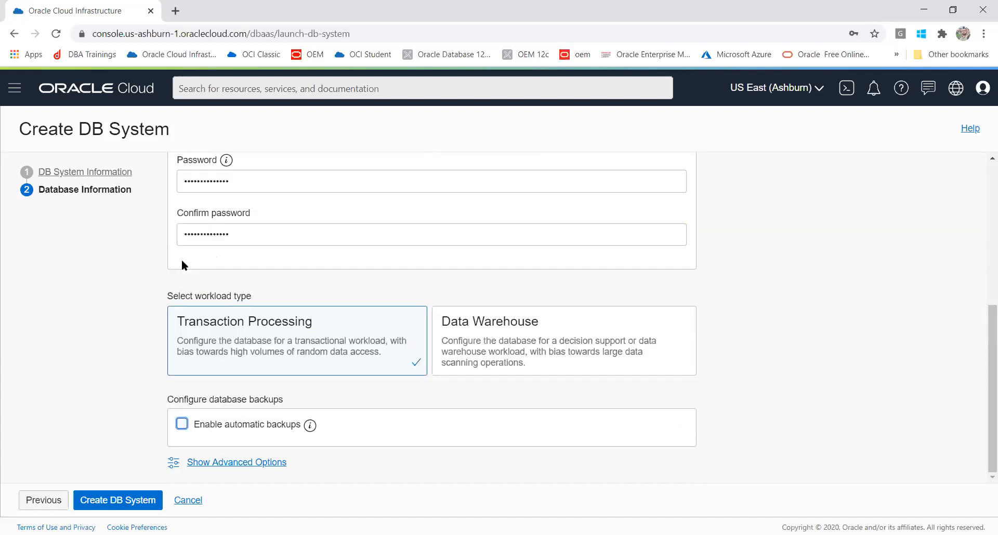
left_click(102, 501)
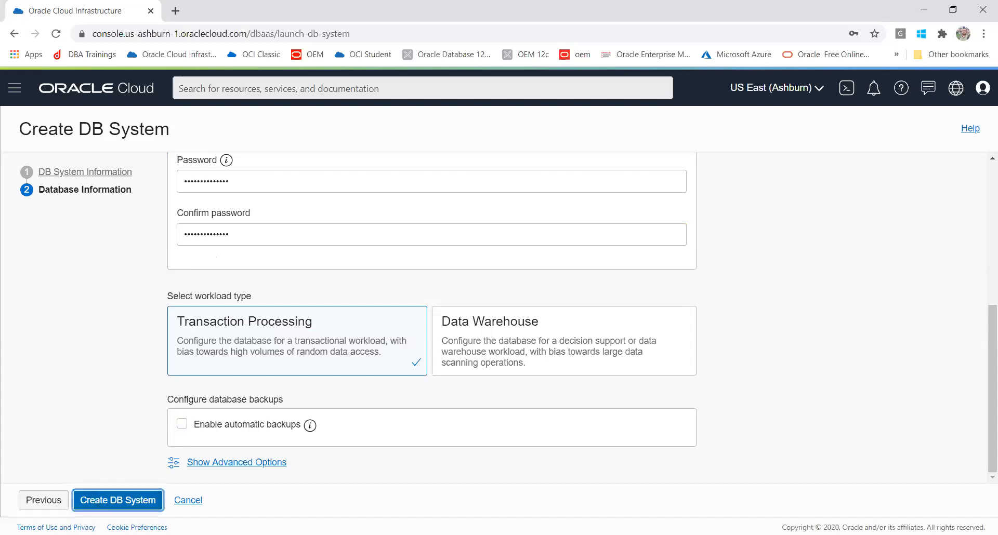
left_click(241, 464)
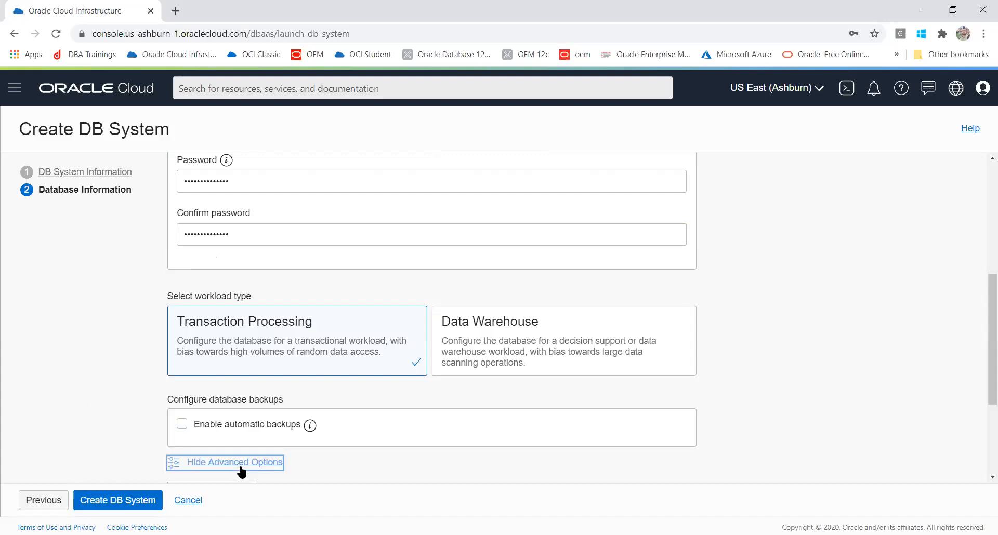
scroll(981, 290, "down", 3)
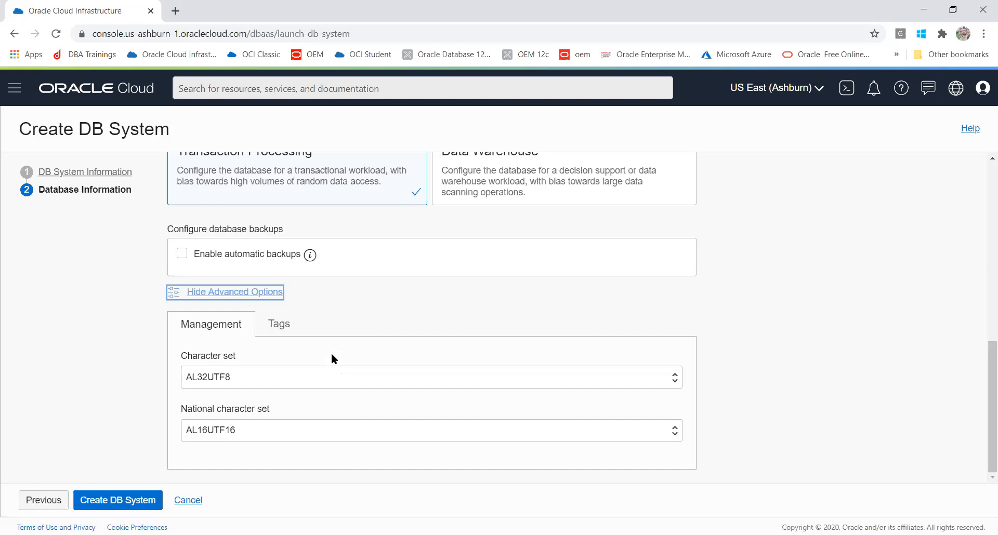
left_click(292, 324)
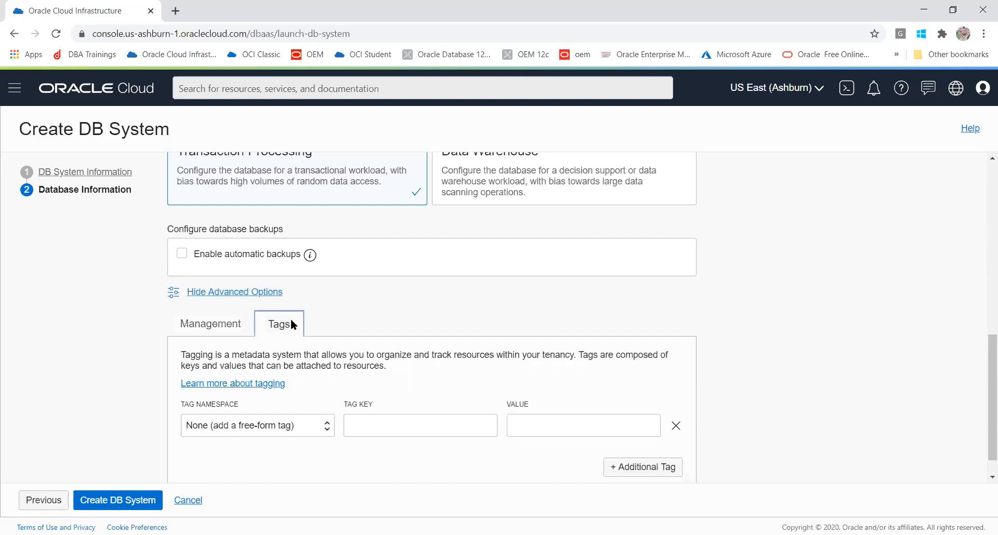
left_click(354, 427)
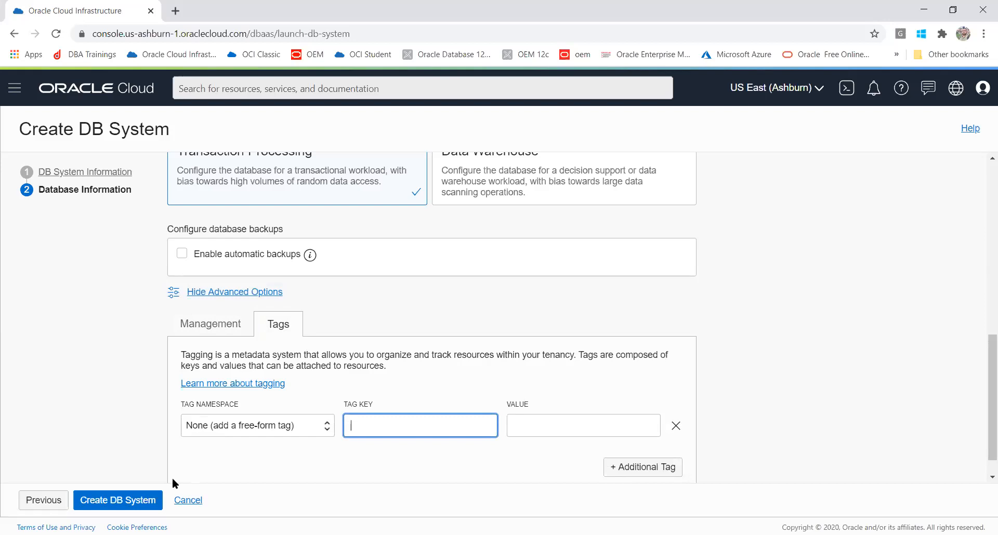
left_click(242, 292)
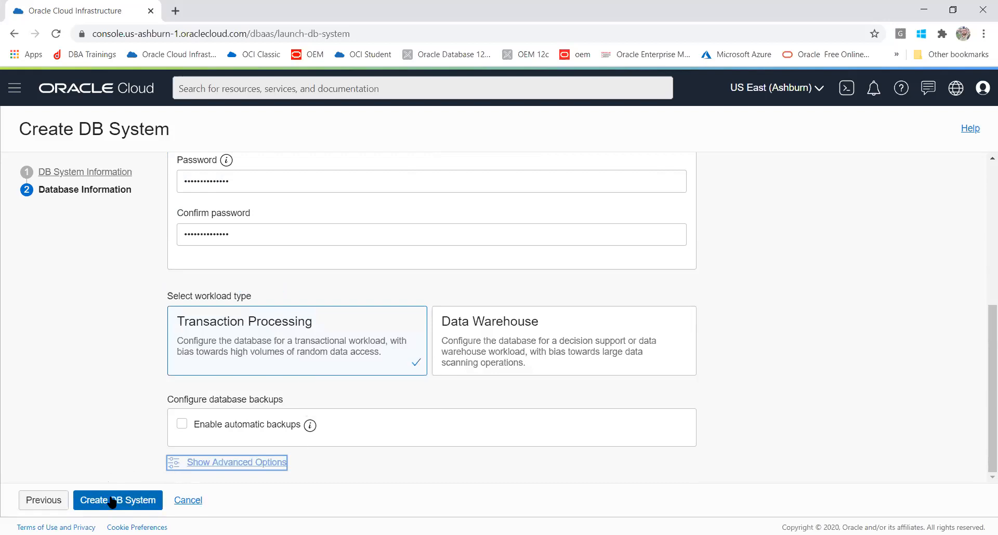
- Submit the wizard with Create DB System to start provisioning the DB system
left_click(111, 500)
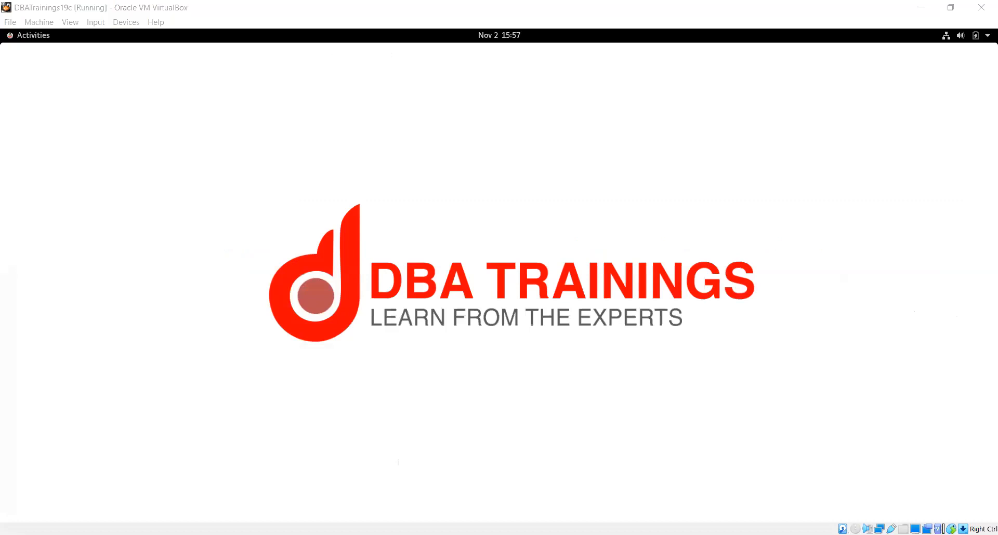
left_click(968, 368)
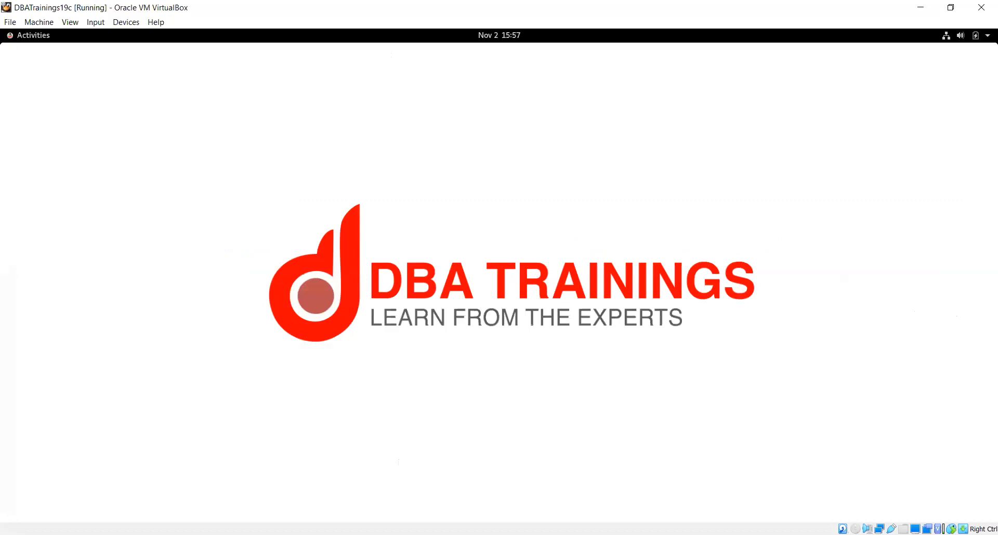
key("alt+Tab")
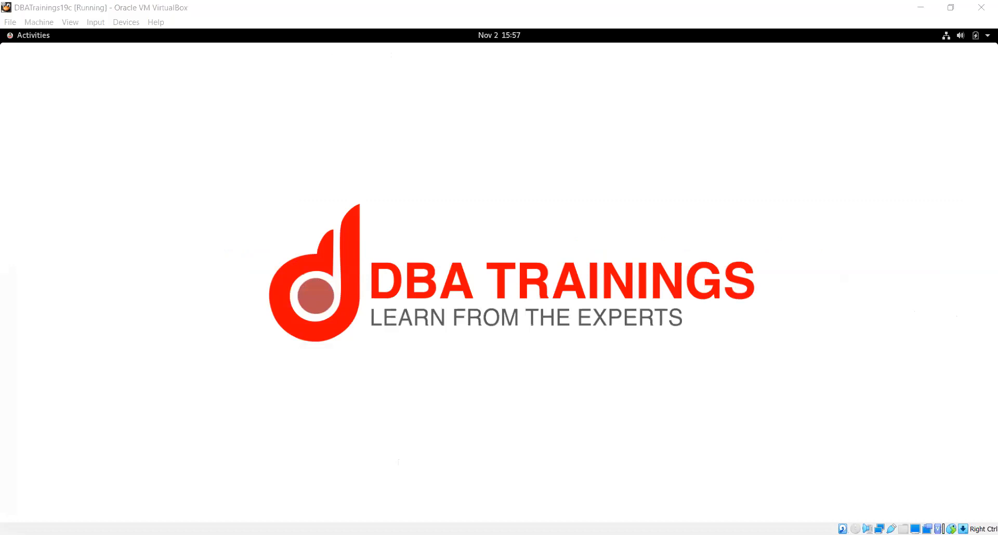